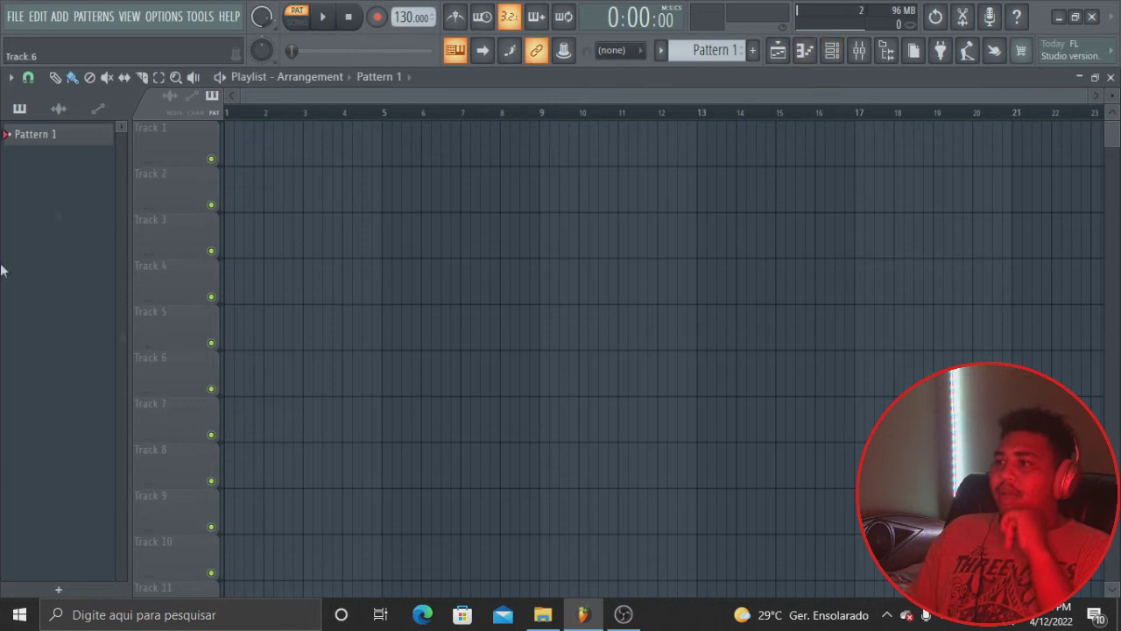
# - Close the Playlist and Mixer windows so that the workspace is empty
pyautogui.click(778, 50)
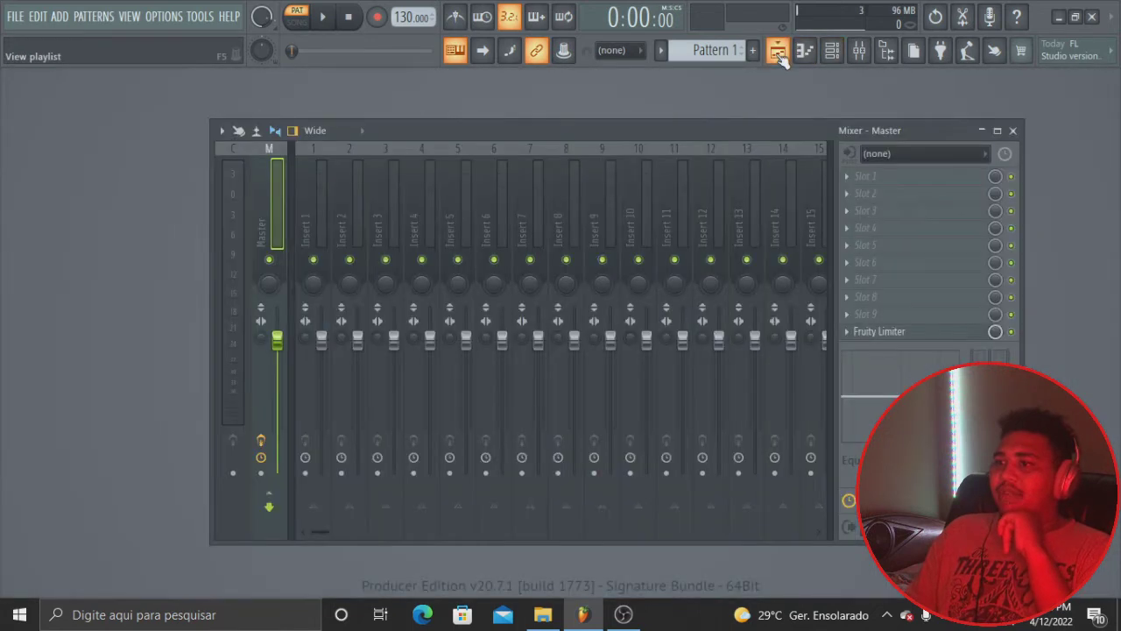
pyautogui.click(863, 53)
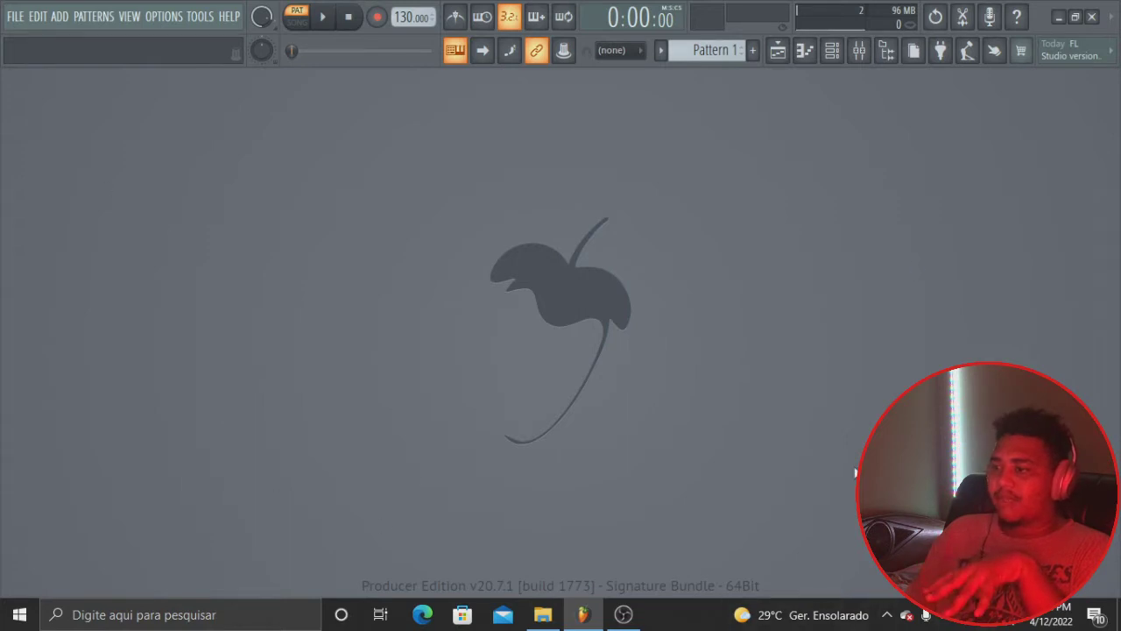
pyautogui.click(987, 616)
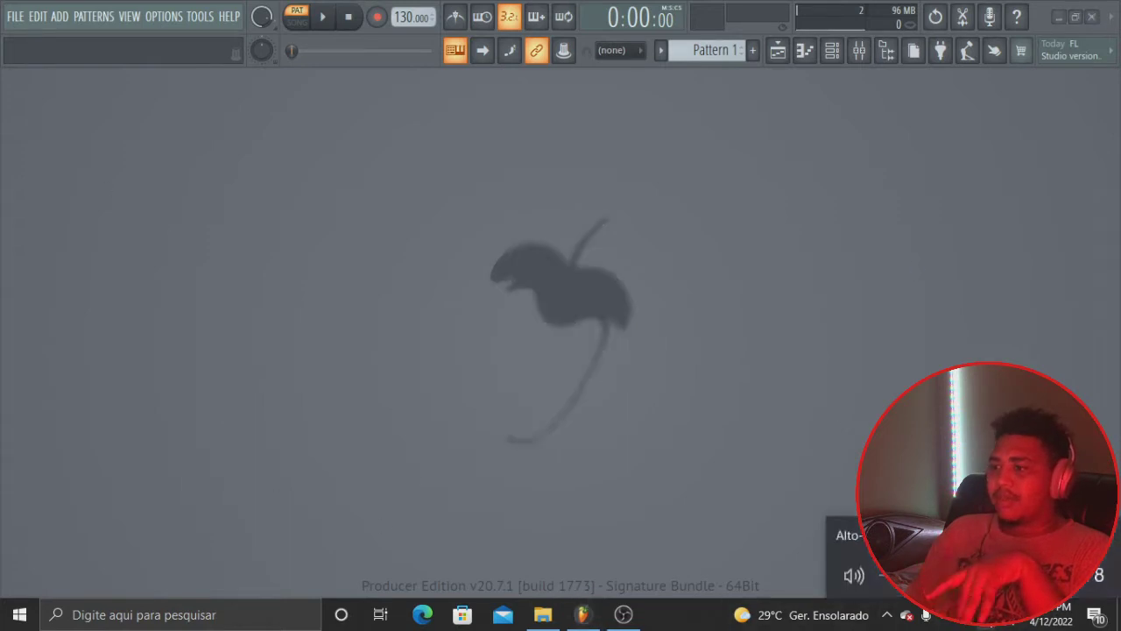
pyautogui.click(501, 123)
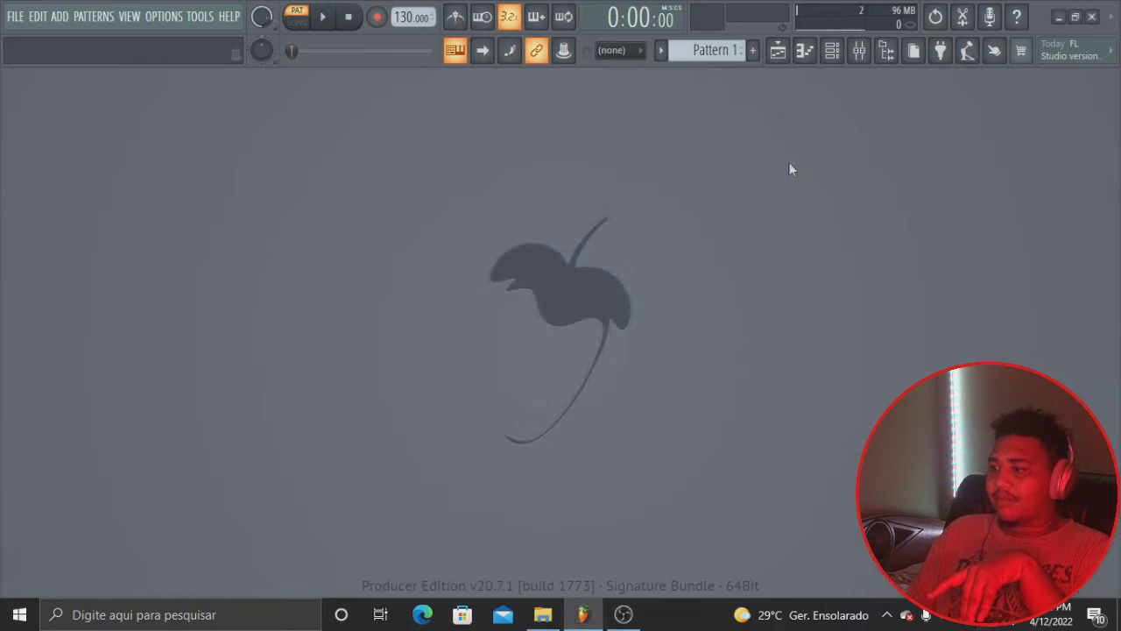
# - Show the Playlist and switch to the piano roll of the 808 Kick channel
pyautogui.click(777, 50)
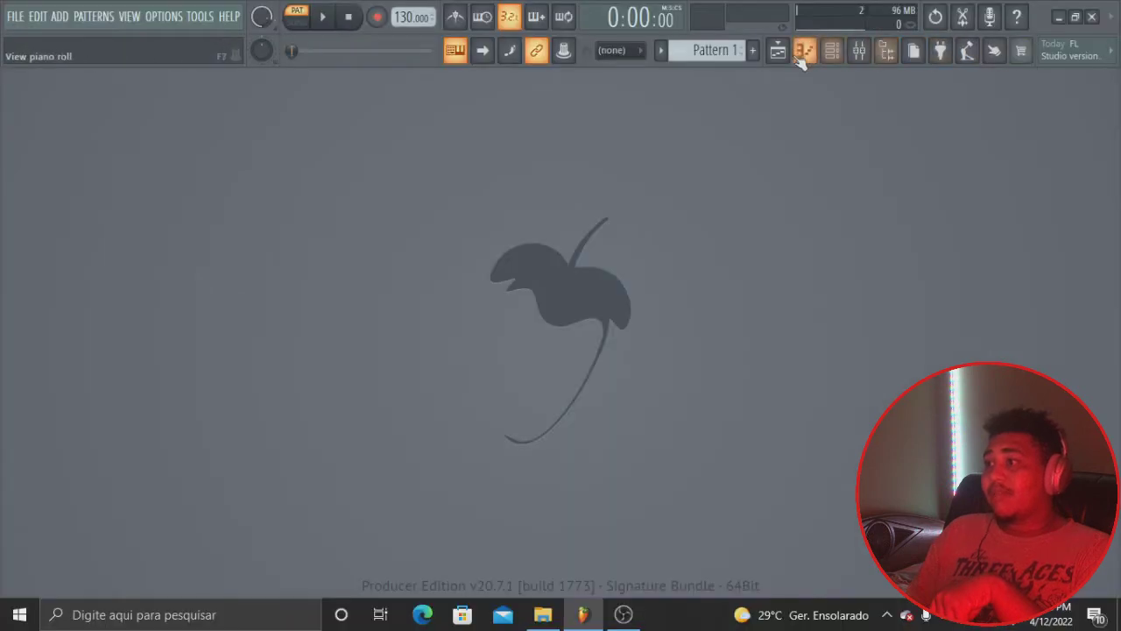
pyautogui.click(777, 51)
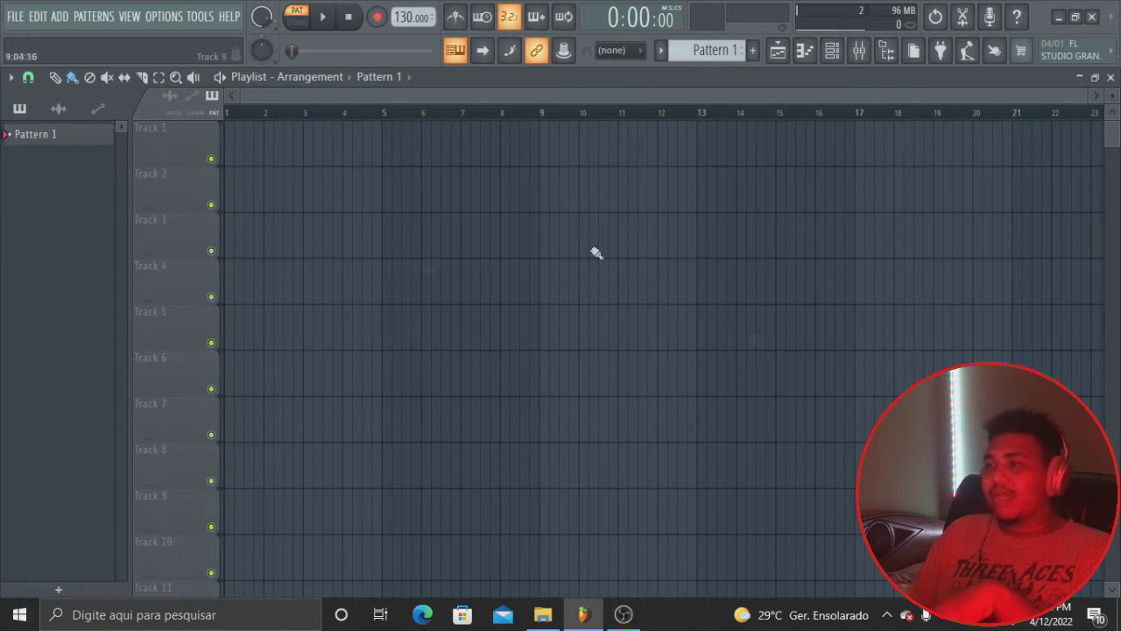
pyautogui.click(806, 50)
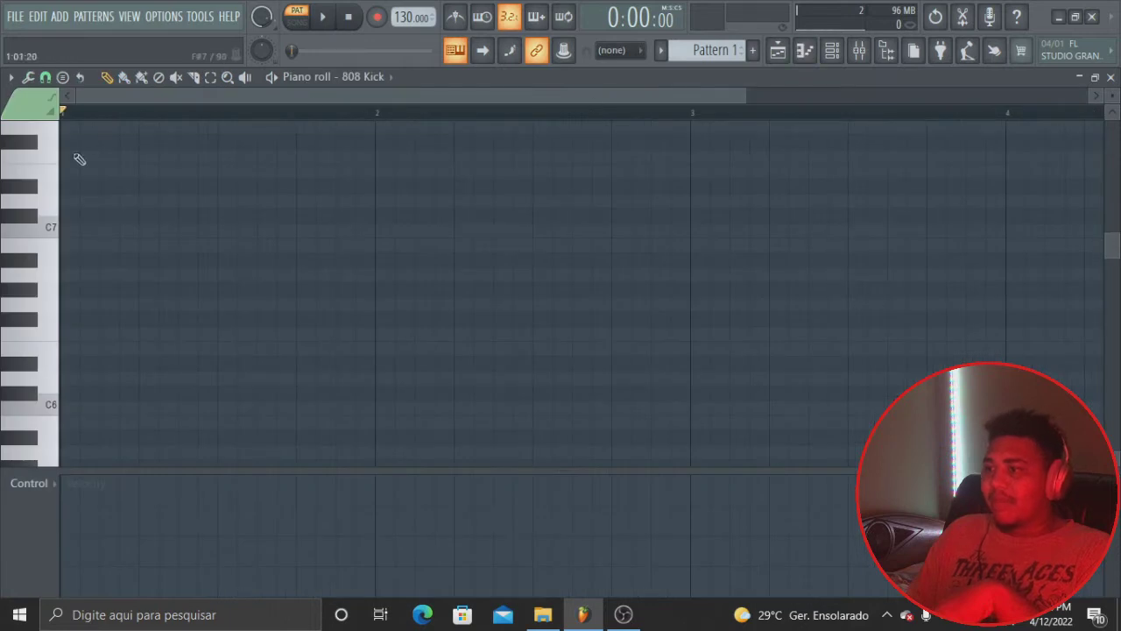
# - Draw a descending run of ten notes across bars 1 and 2 of the 808 Kick piano roll, ending on E5 and D5
pyautogui.scroll(6, 120, 345)
pyautogui.moveTo(1112, 100); pyautogui.dragTo(1111, 67)
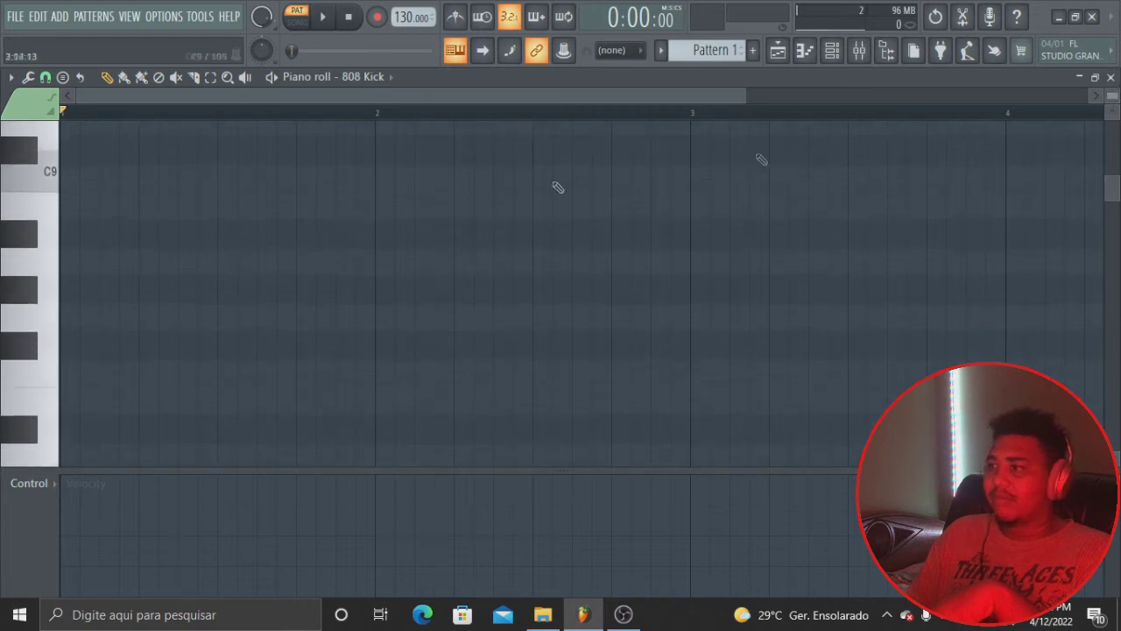
pyautogui.click(127, 233)
pyautogui.click(146, 289)
pyautogui.click(186, 345)
pyautogui.click(205, 429)
pyautogui.scroll(-3, 259, 421)
pyautogui.click(261, 372)
pyautogui.click(319, 430)
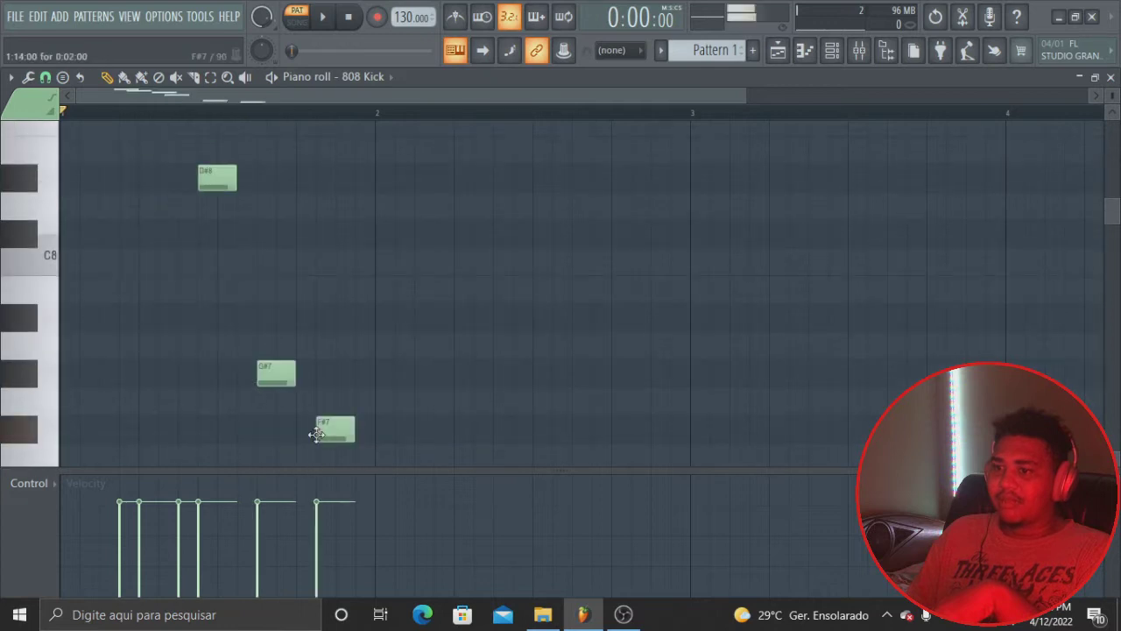
pyautogui.scroll(-5, 324, 429)
pyautogui.click(340, 404)
pyautogui.click(378, 453)
pyautogui.scroll(-4, 394, 438)
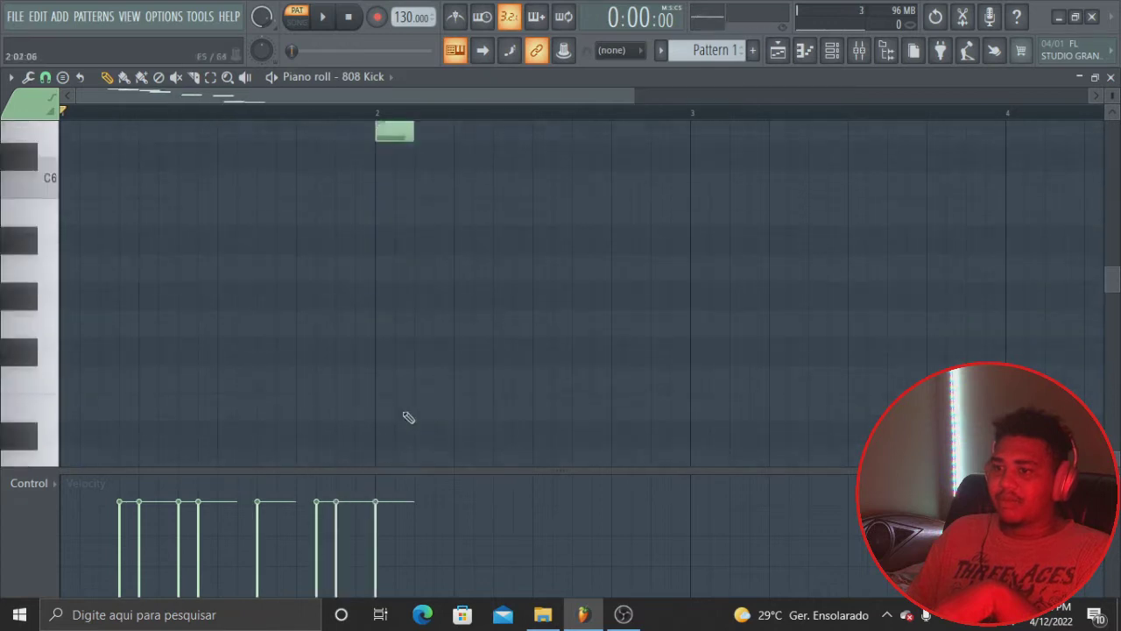
pyautogui.click(419, 401)
pyautogui.click(499, 451)
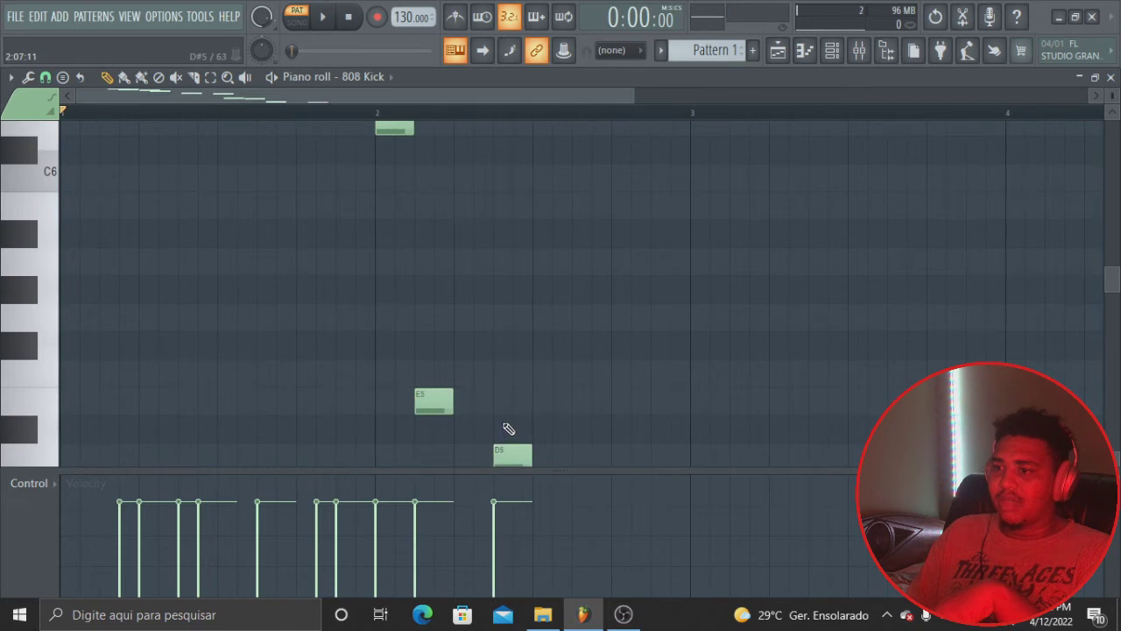
# - Select all notes in the 808 Kick piano roll and delete them
pyautogui.hotkey('ctrl', 'a')
pyautogui.press('Delete')
pyautogui.scroll(8, 375, 319)
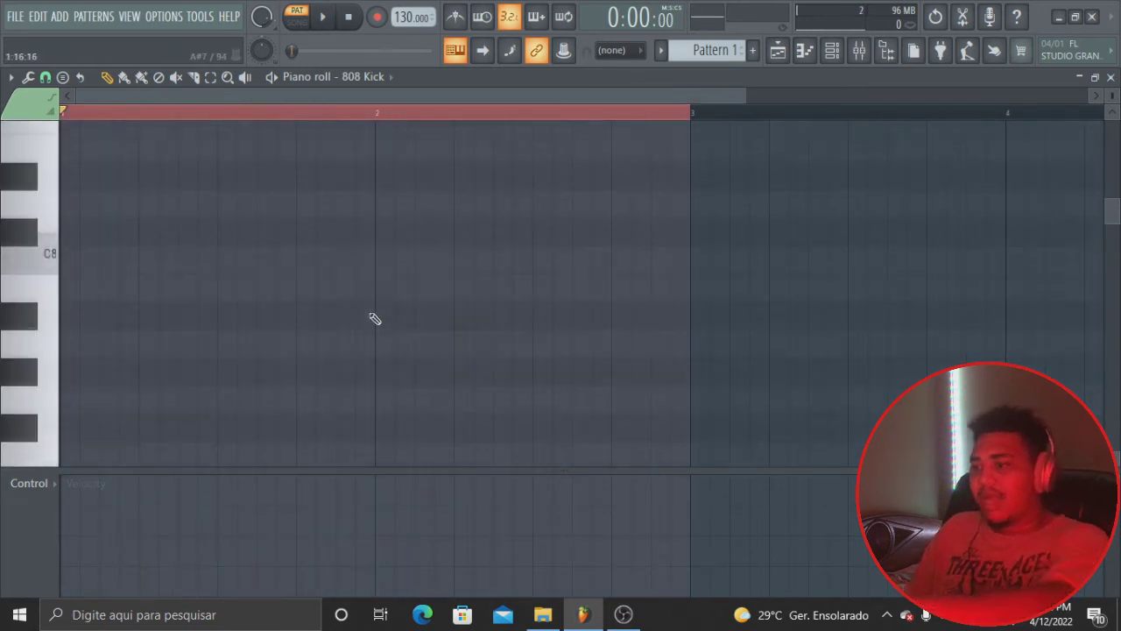
pyautogui.scroll(6, 375, 319)
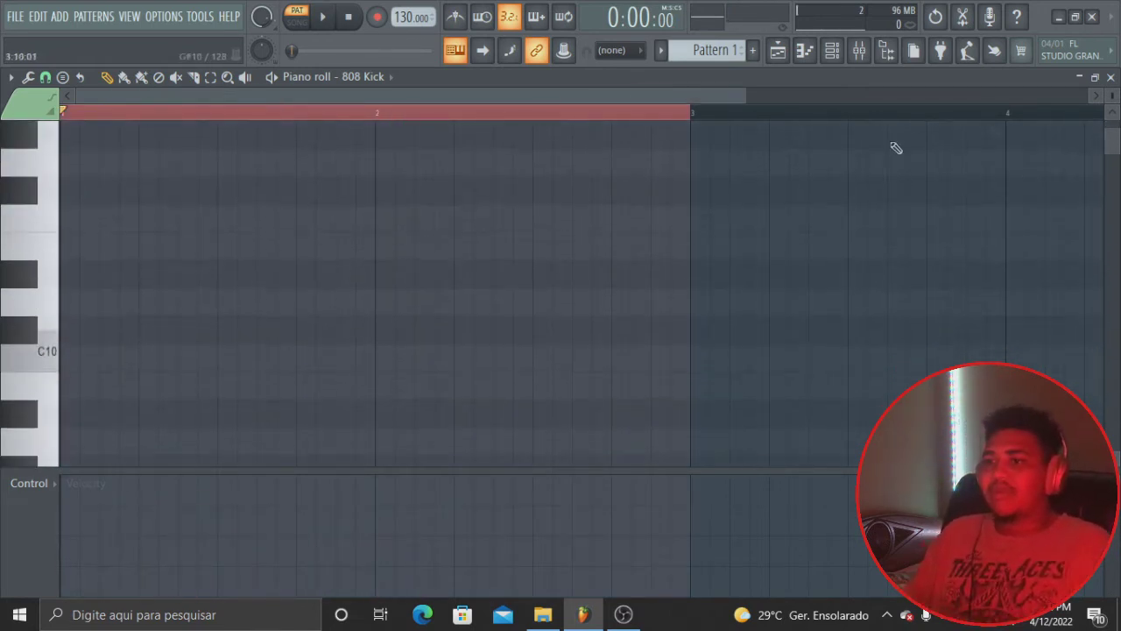
# - Return to the Playlist and open the Channel rack, repositioning it over the first bars
pyautogui.press('F5')
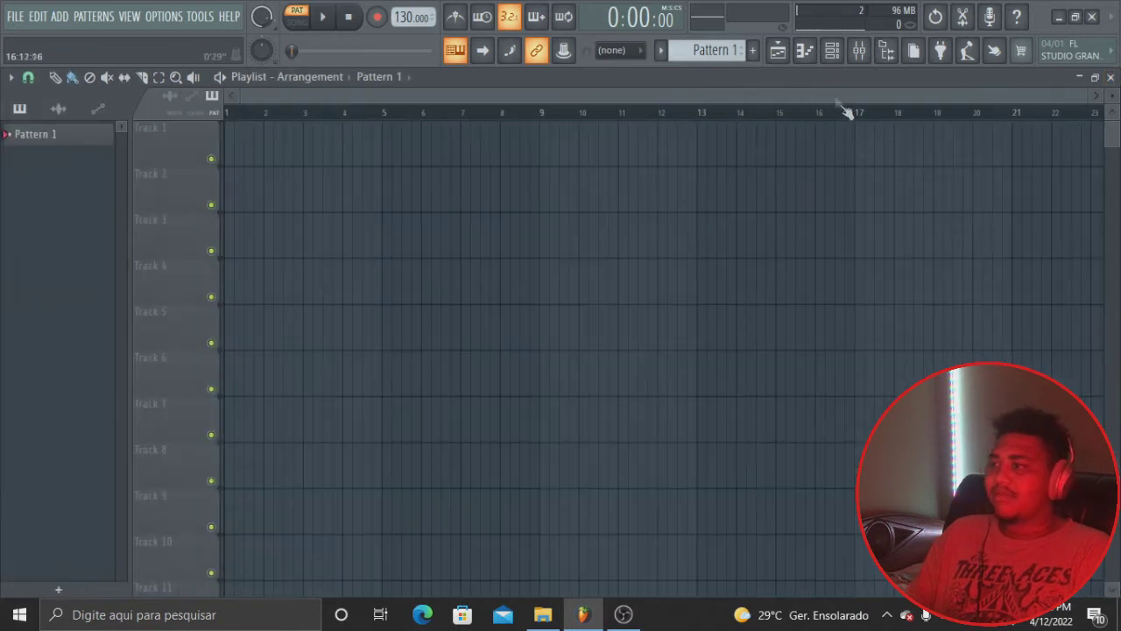
pyautogui.click(837, 52)
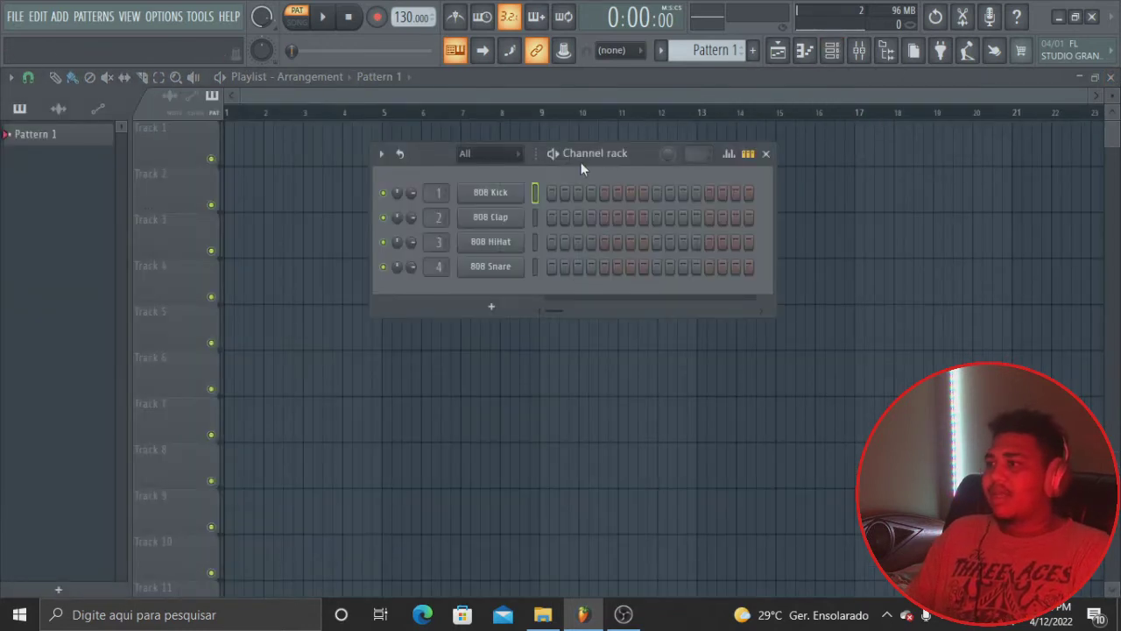
pyautogui.moveTo(614, 158); pyautogui.dragTo(516, 175)
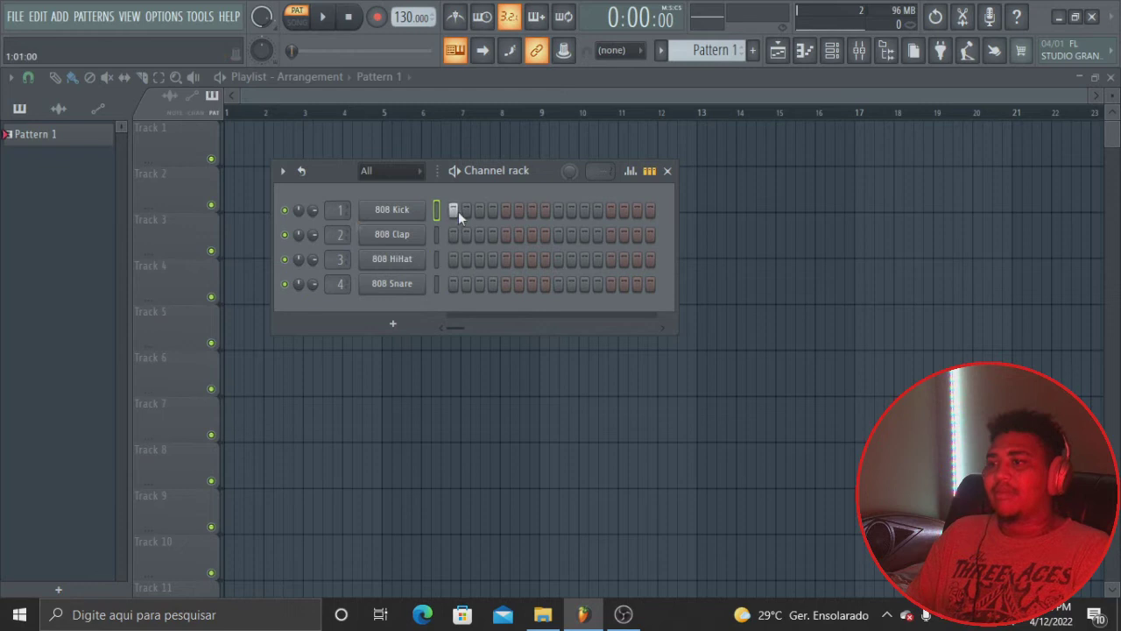
# - Add 808 Clap hits on steps 5 and 12 and 808 Kick hits on steps 8 and 15 while the pattern plays
pyautogui.click(506, 234)
pyautogui.press('space')
pyautogui.click(544, 209)
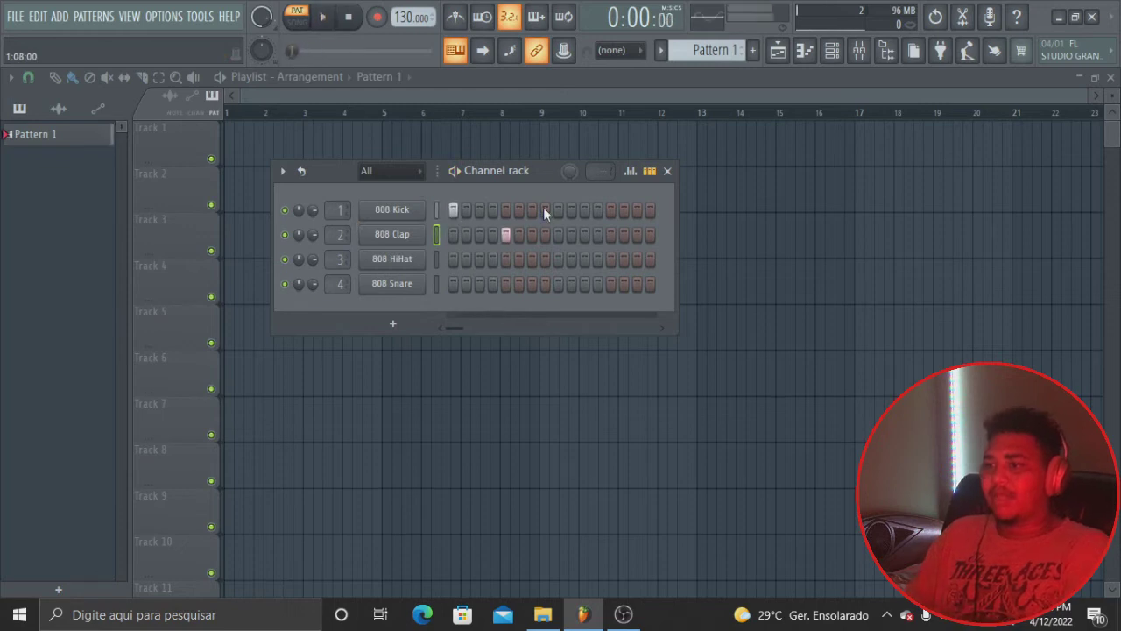
pyautogui.click(597, 234)
pyautogui.click(637, 209)
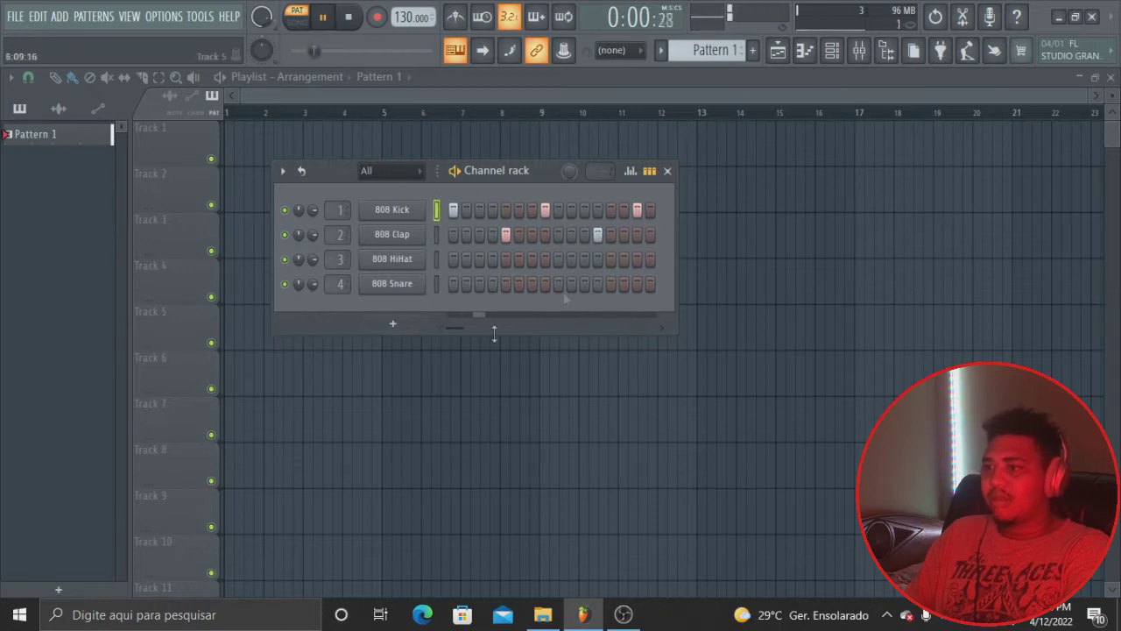
# - Add 808 HiHat hits on steps 2, 6, 9 and 13 and 808 Snare hits on steps 10 and 16, and stop playback
pyautogui.click(519, 259)
pyautogui.click(558, 260)
pyautogui.click(611, 259)
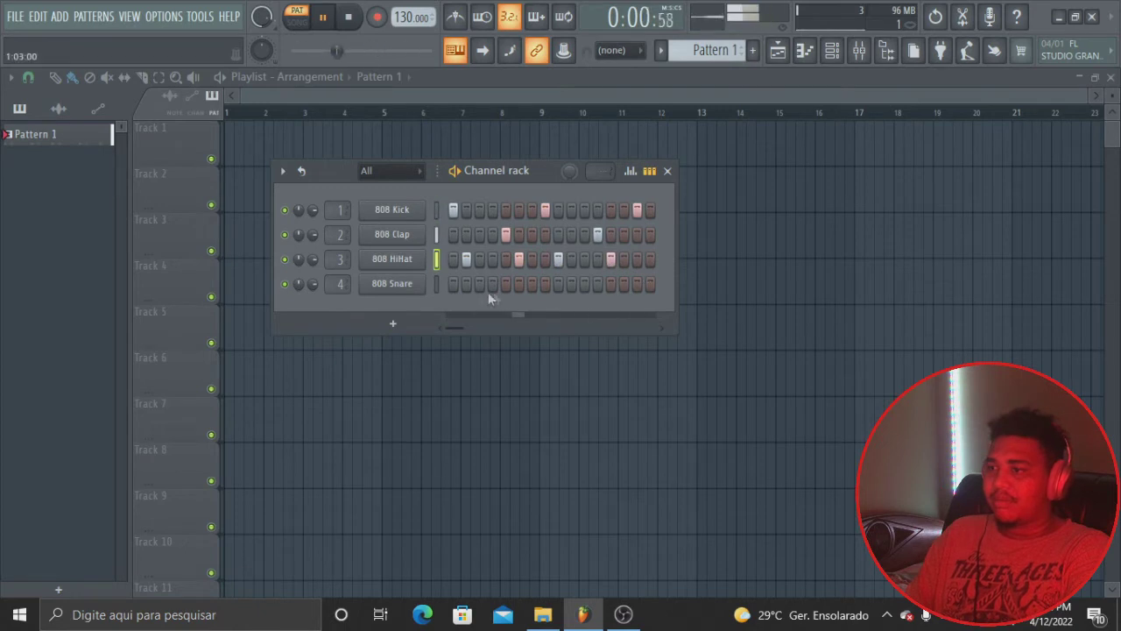
pyautogui.click(571, 284)
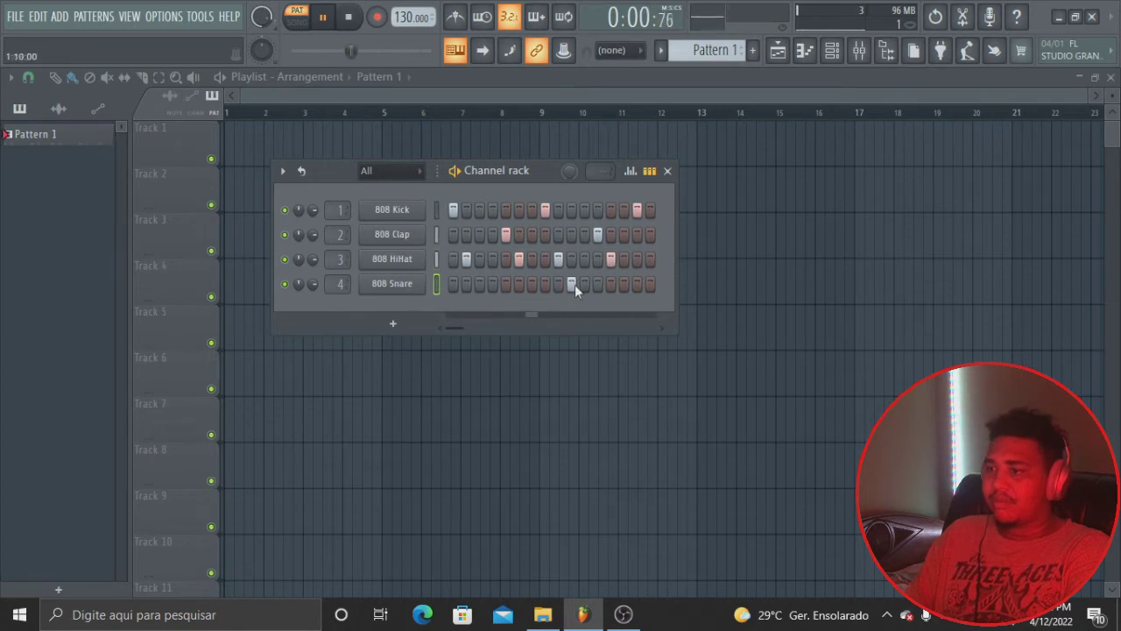
pyautogui.click(650, 283)
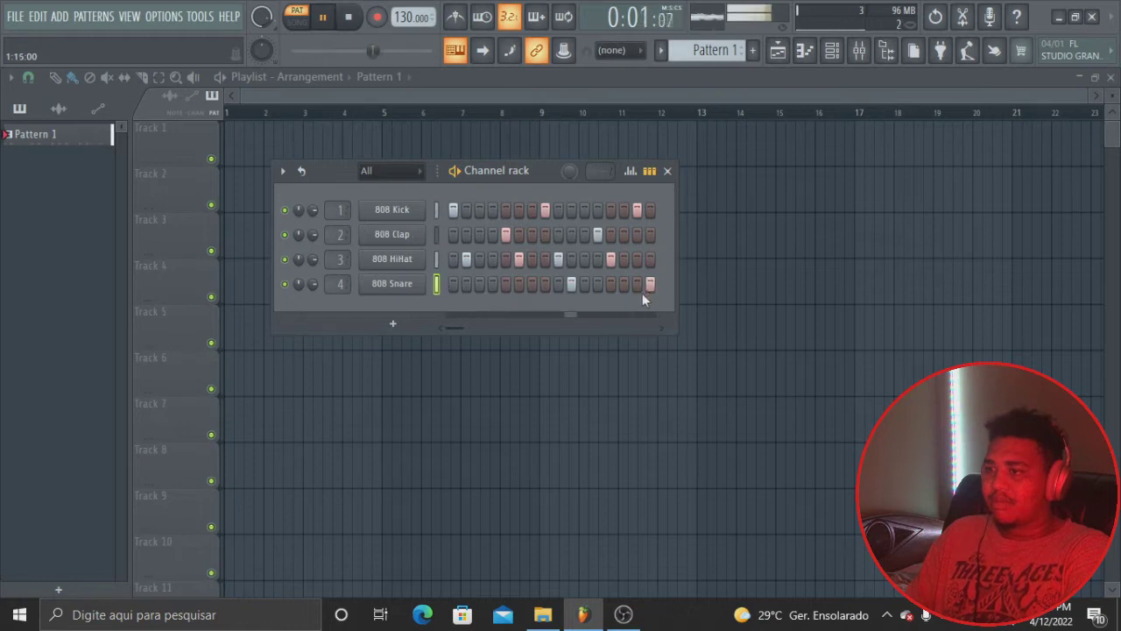
pyautogui.press('space')
# - Clear every active step from the kick, clap, hi-hat and snare channels in the Channel rack
pyautogui.click(648, 286)
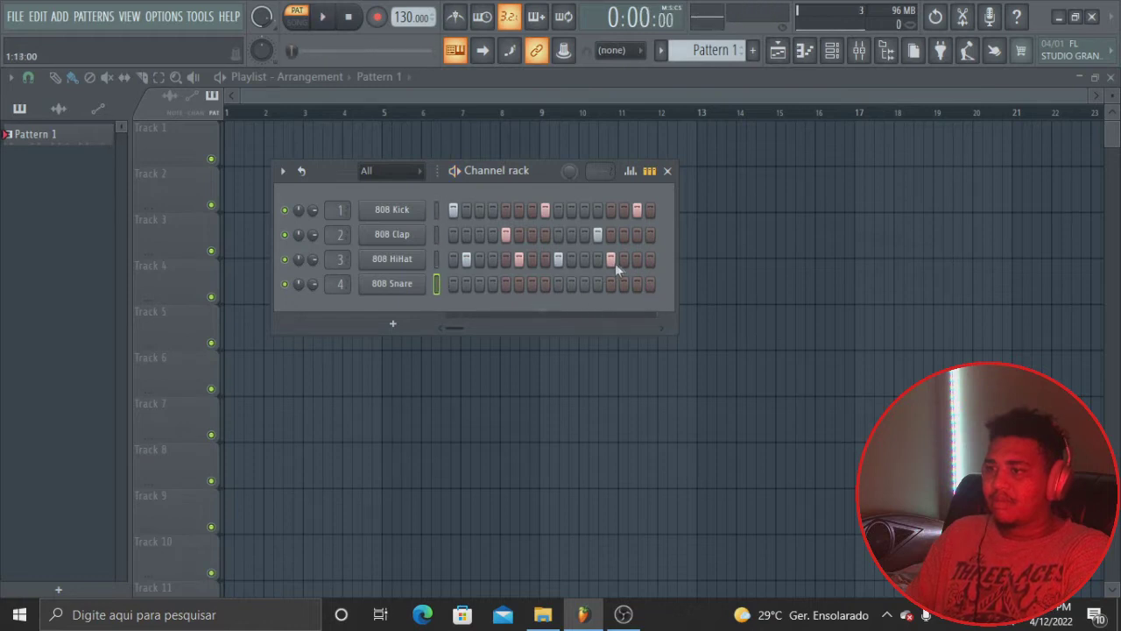
pyautogui.moveTo(602, 266); pyautogui.dragTo(436, 263)
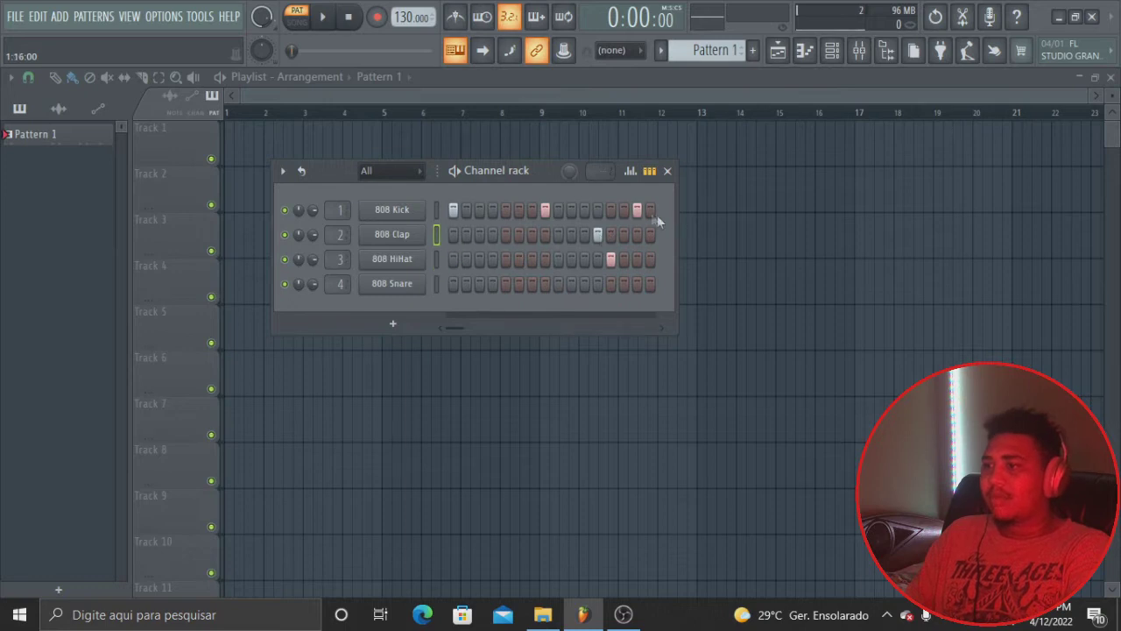
pyautogui.rightClick(568, 262)
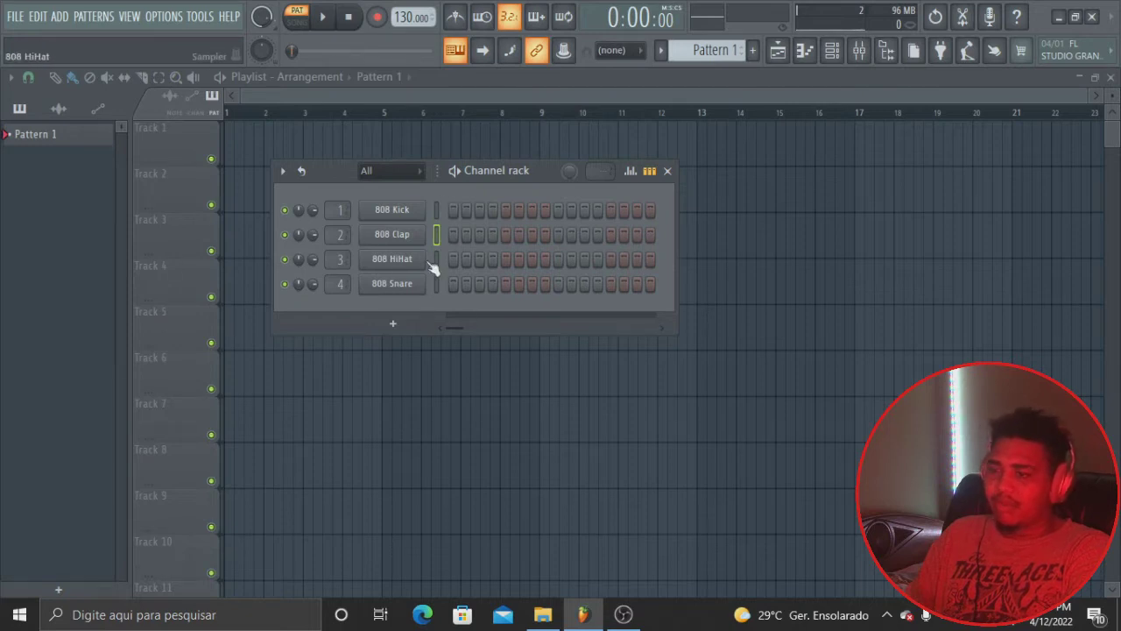
pyautogui.click(103, 19)
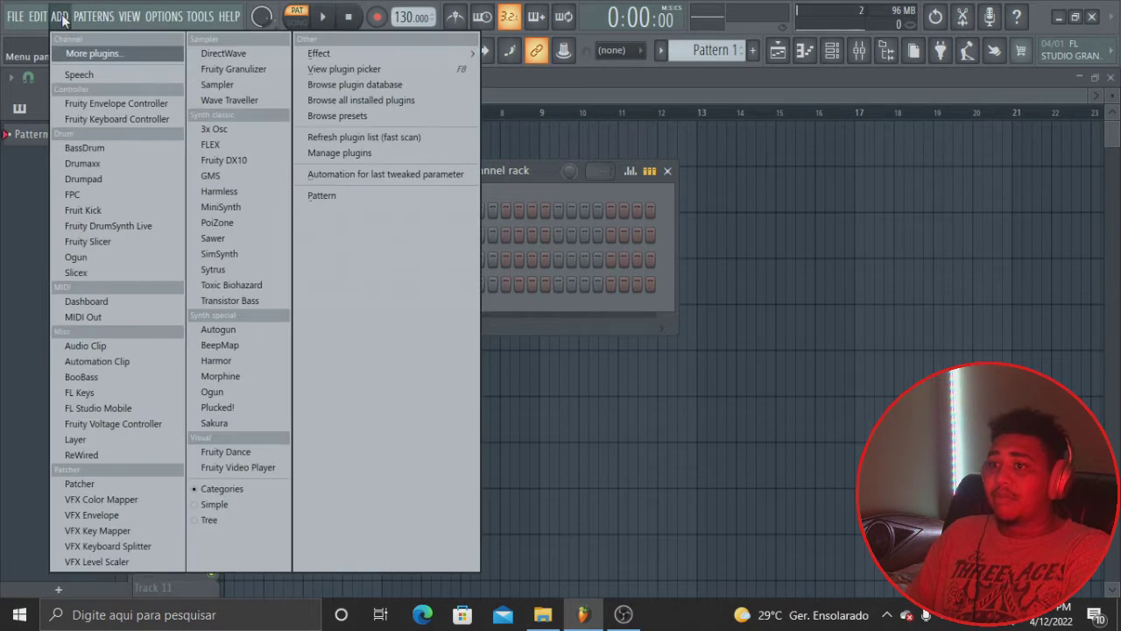
pyautogui.moveTo(230, 15)
pyautogui.click(535, 167)
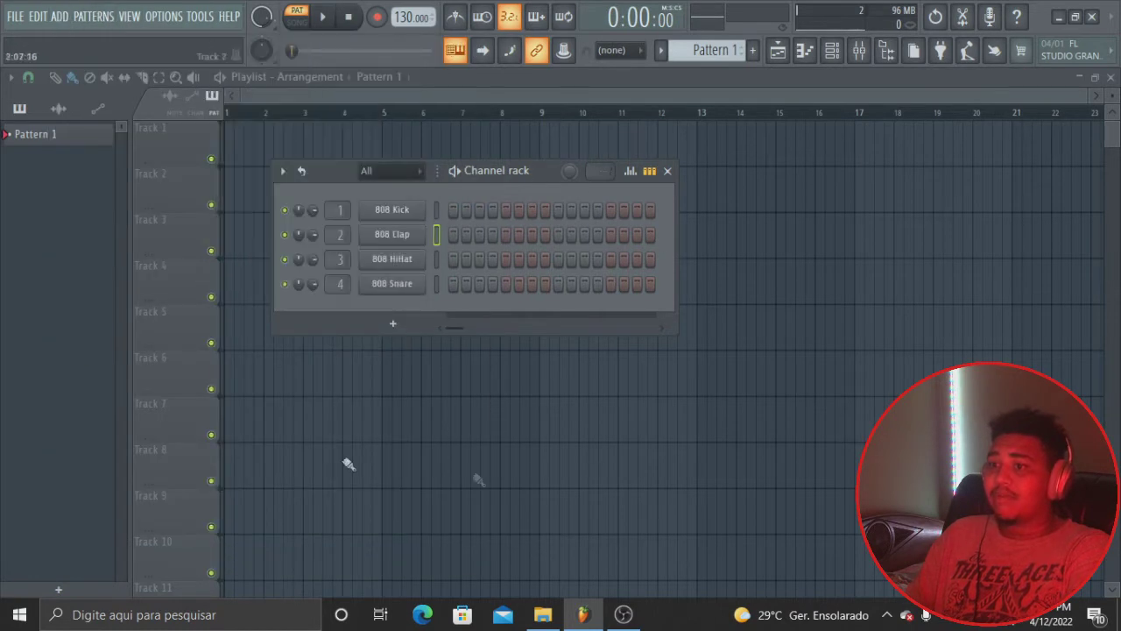
pyautogui.click(832, 50)
pyautogui.click(831, 50)
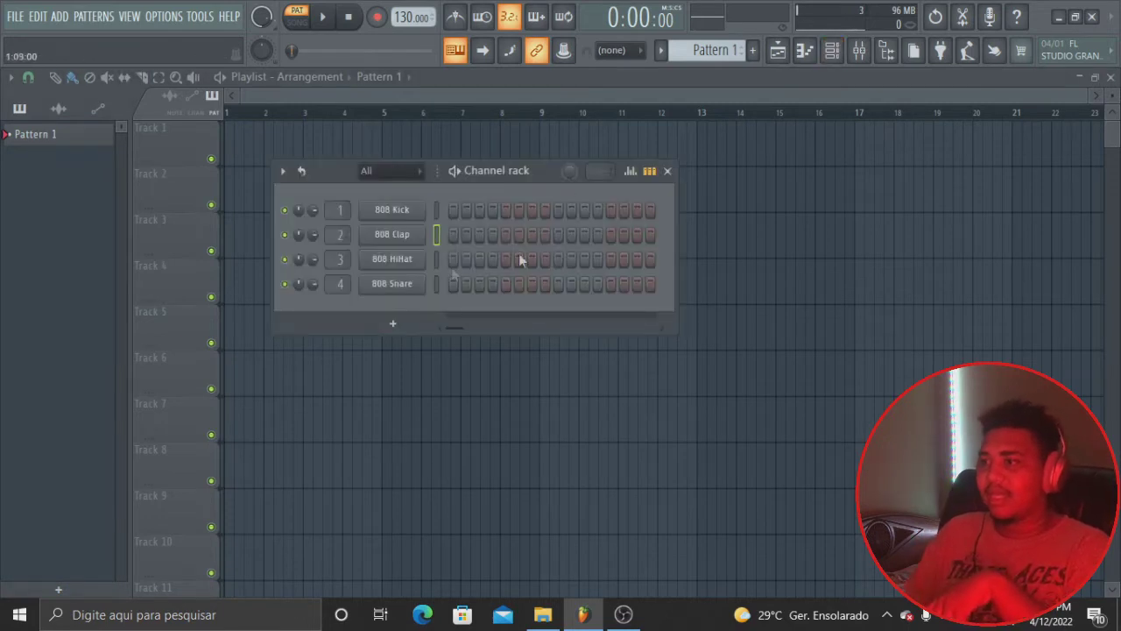
# - Open the Mixer and the Browser and arrange them side by side over the Playlist
pyautogui.click(861, 53)
pyautogui.moveTo(575, 154); pyautogui.dragTo(600, 132)
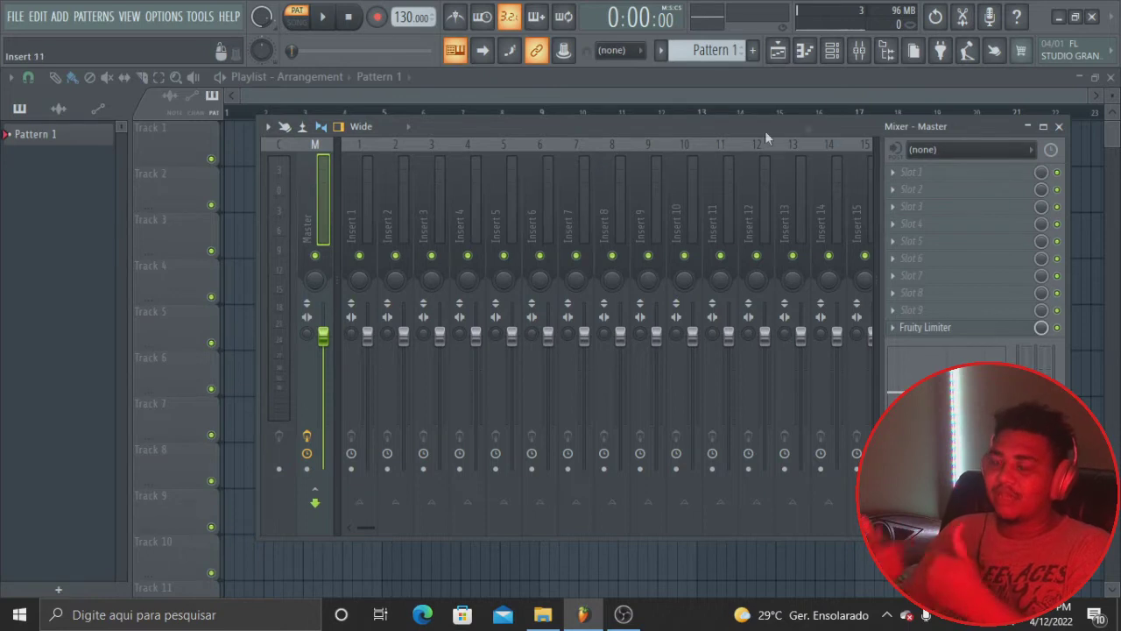
pyautogui.click(886, 53)
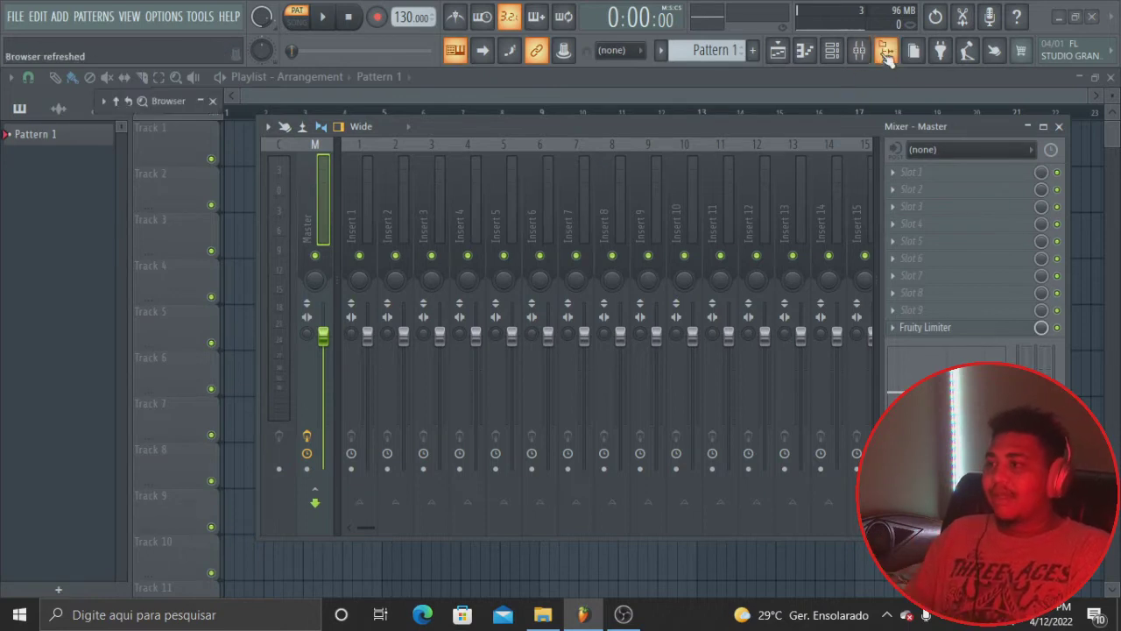
pyautogui.click(202, 101)
pyautogui.moveTo(154, 96); pyautogui.dragTo(177, 98)
# - Look through the Browser's folders, expanding Packs and its Drums subfolder
pyautogui.scroll(-10, 151, 170)
pyautogui.scroll(15, 145, 301)
pyautogui.scroll(7, 148, 303)
pyautogui.click(81, 562)
pyautogui.scroll(-3, 118, 433)
pyautogui.click(119, 428)
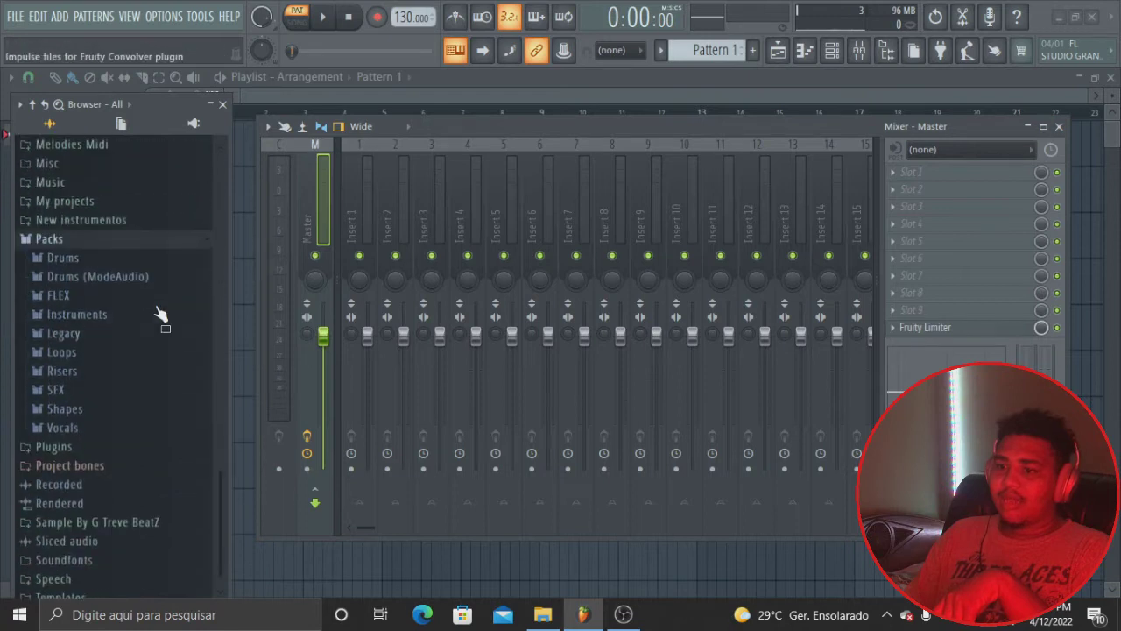
pyautogui.click(124, 274)
pyautogui.click(90, 256)
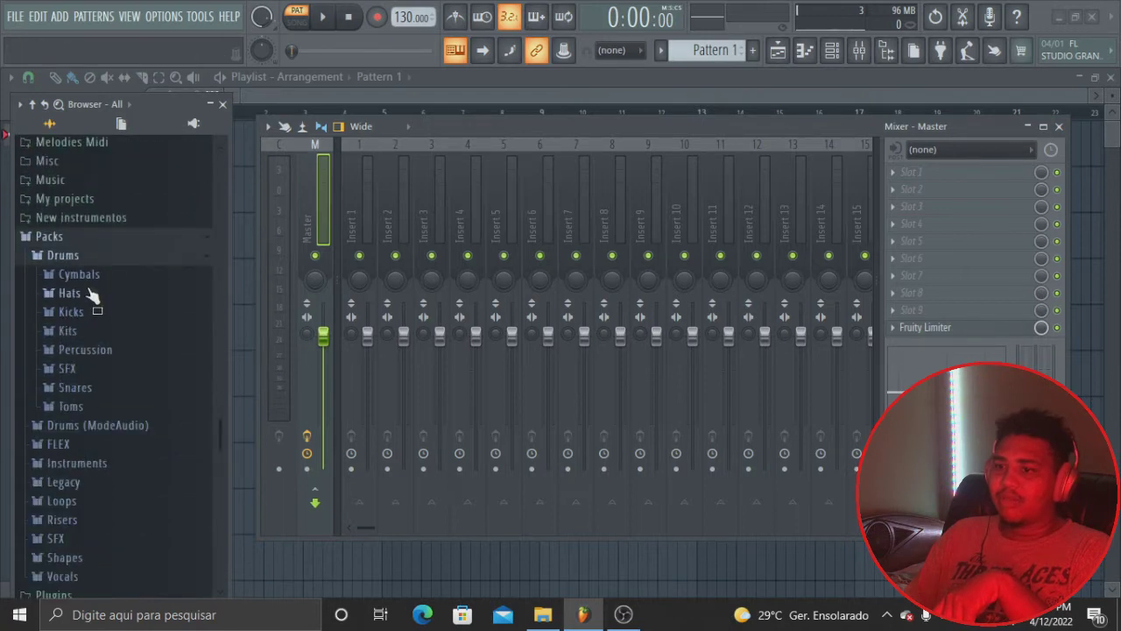
# - Preview several hi-hat samples from the Drums pack, including 707 CH, 808 OH and 909 OH, and collapse the Packs folder
pyautogui.click(90, 292)
pyautogui.click(90, 300)
pyautogui.click(80, 213)
pyautogui.scroll(-6, 97, 298)
pyautogui.click(79, 282)
pyautogui.click(87, 334)
pyautogui.scroll(-4, 102, 333)
pyautogui.click(104, 165)
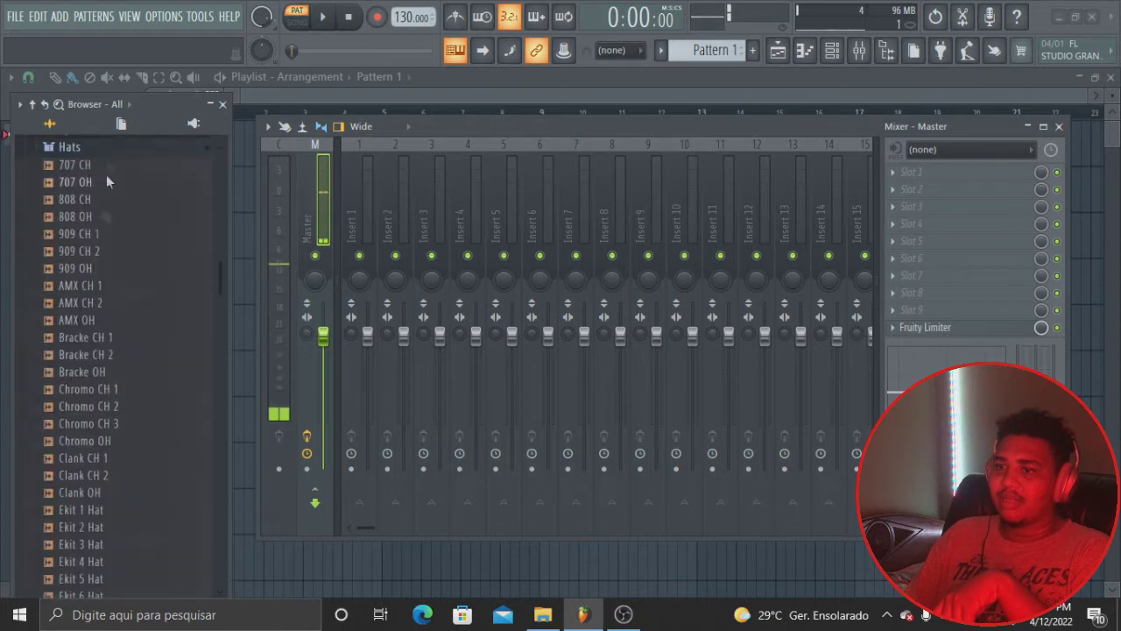
pyautogui.click(98, 214)
pyautogui.click(85, 266)
pyautogui.scroll(8, 111, 211)
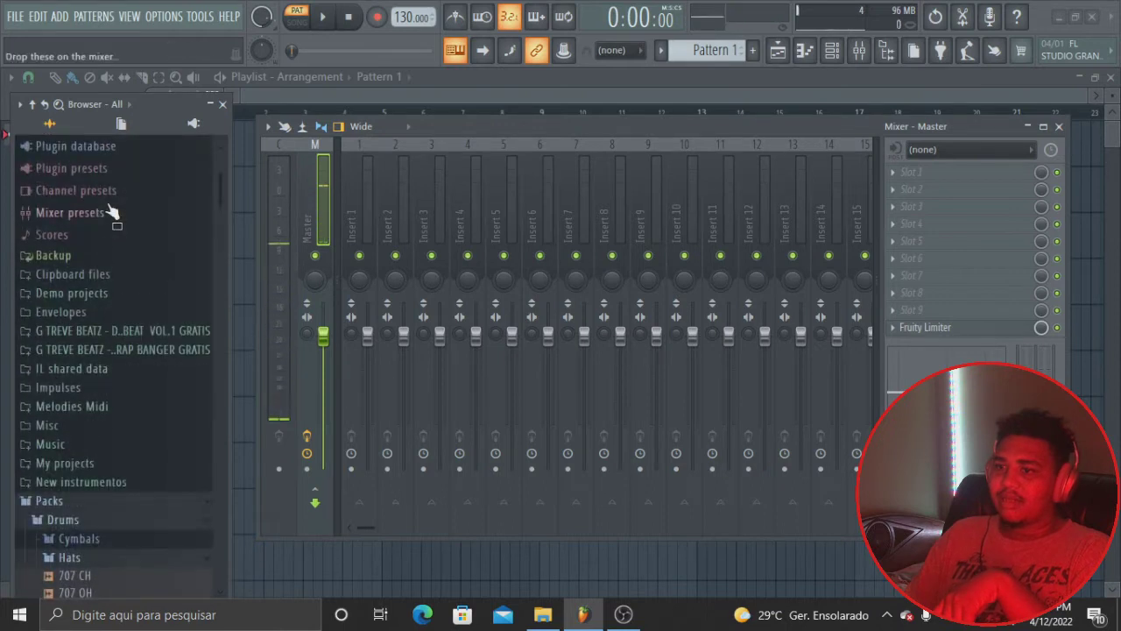
pyautogui.click(79, 500)
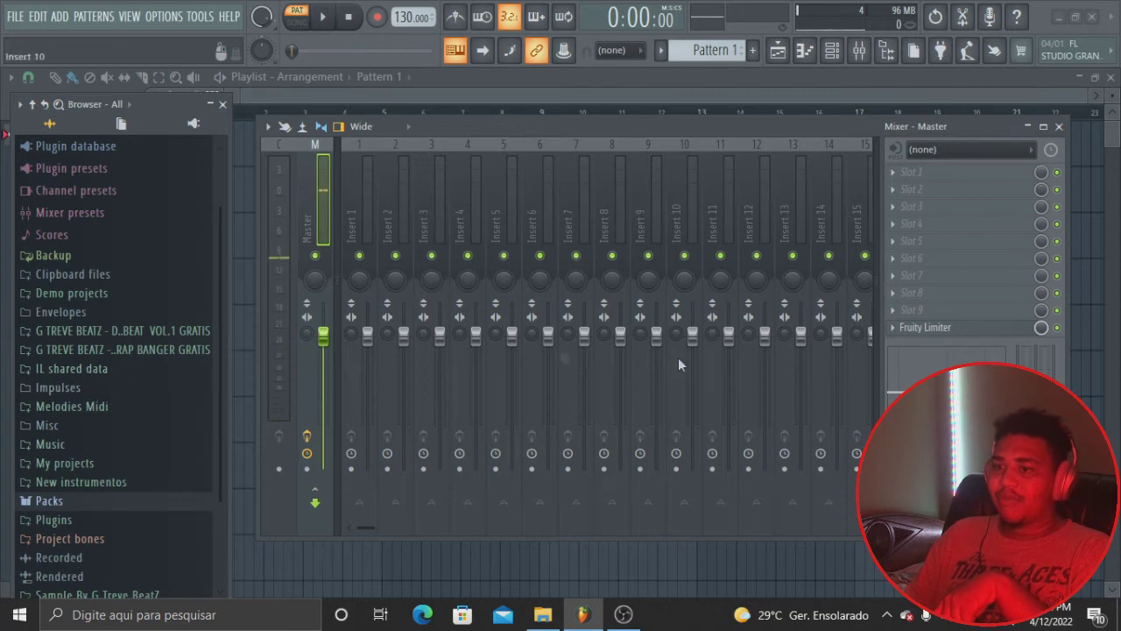
# - Move the Mixer window away from the Browser to uncover part of the Channel rack
pyautogui.moveTo(523, 126); pyautogui.dragTo(643, 136)
pyautogui.click(445, 188)
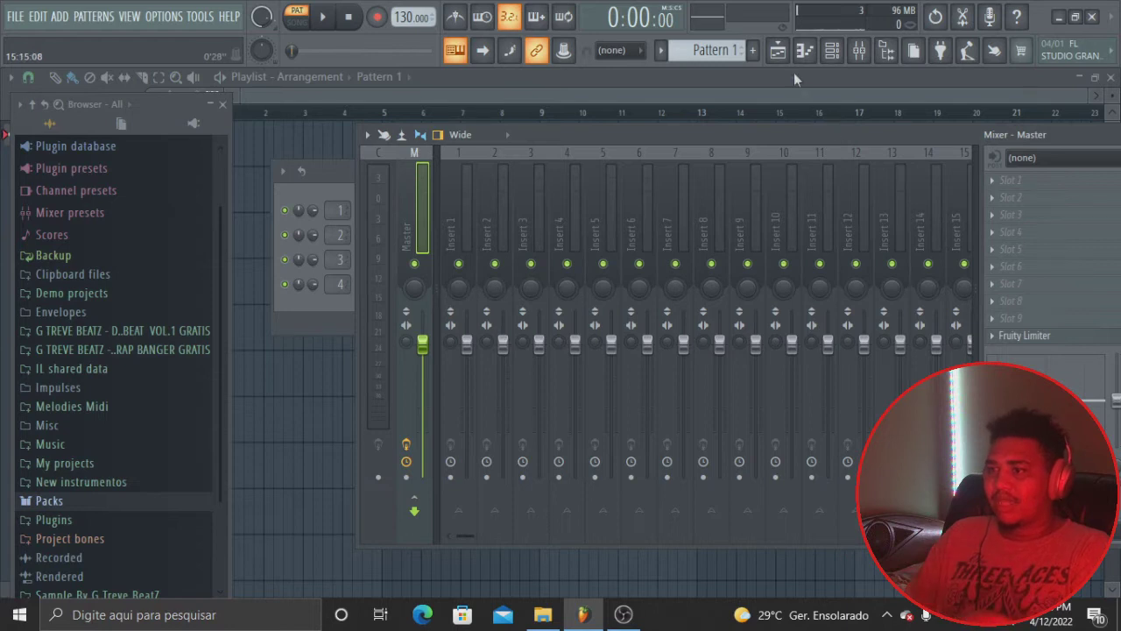
# - Bring the Playlist in front of the Mixer and try out the tempo control and the play and stop controls
pyautogui.click(778, 51)
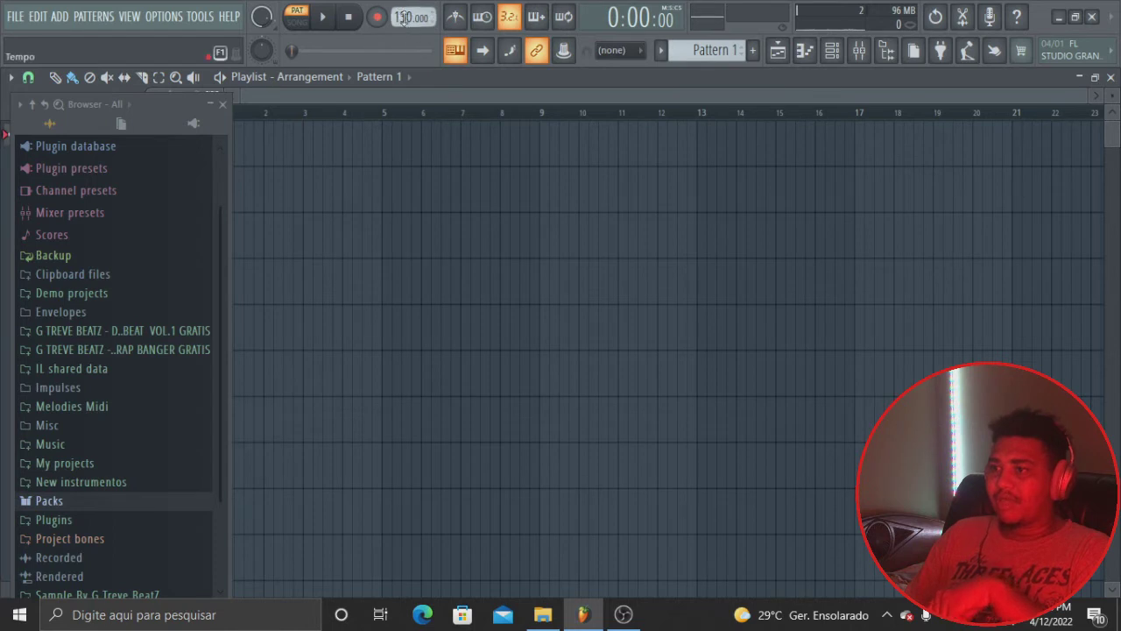
pyautogui.moveTo(404, 18); pyautogui.dragTo(403, 17)
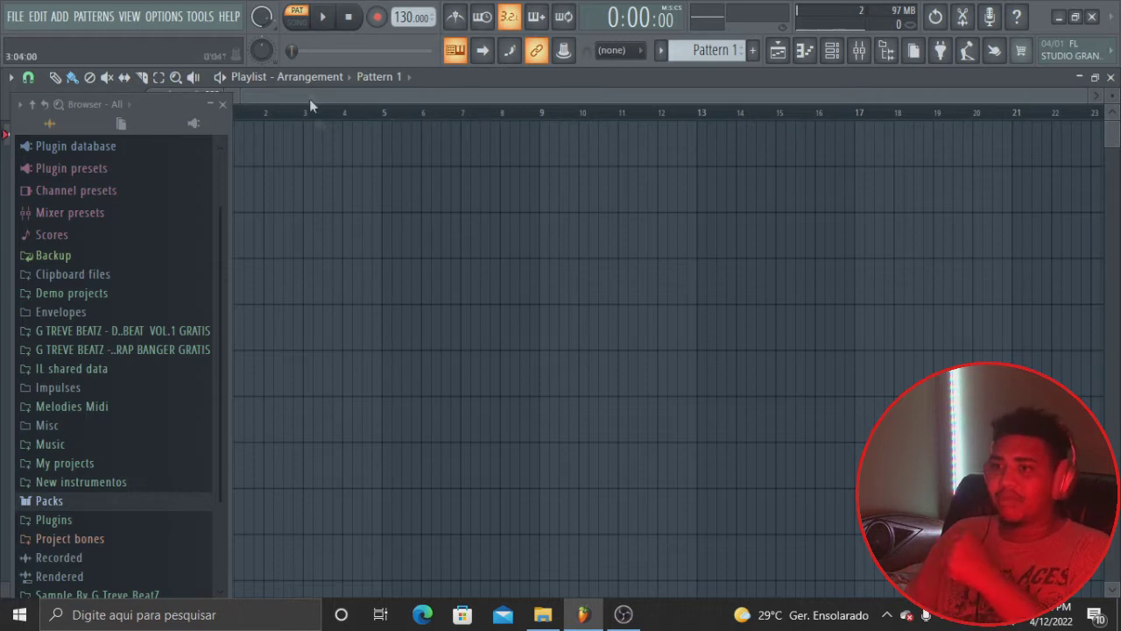
pyautogui.click(329, 18)
pyautogui.click(347, 18)
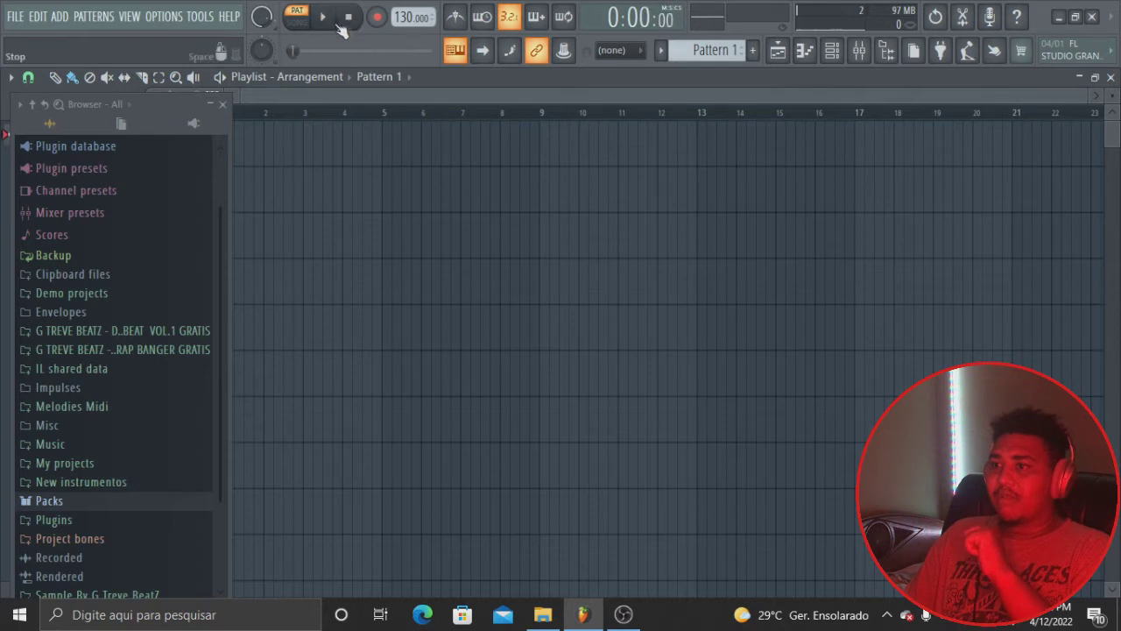
# - Show the Channel rack over the Playlist and run playback in pattern mode and song mode, finishing with playback stopped
pyautogui.click(832, 50)
pyautogui.moveTo(496, 188); pyautogui.dragTo(546, 138)
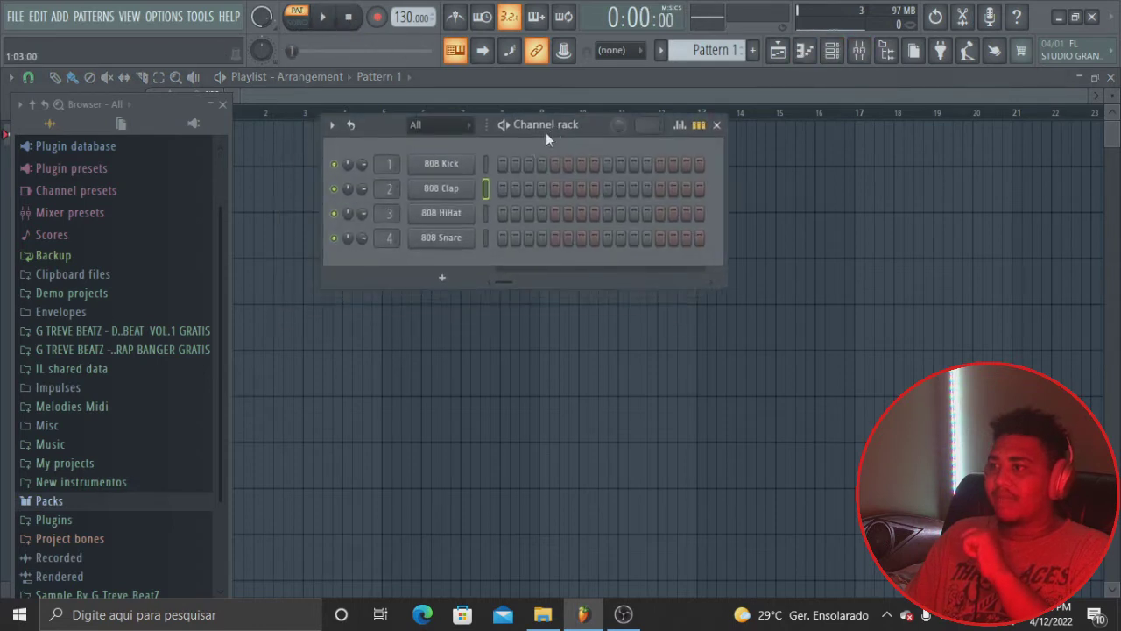
pyautogui.press('space')
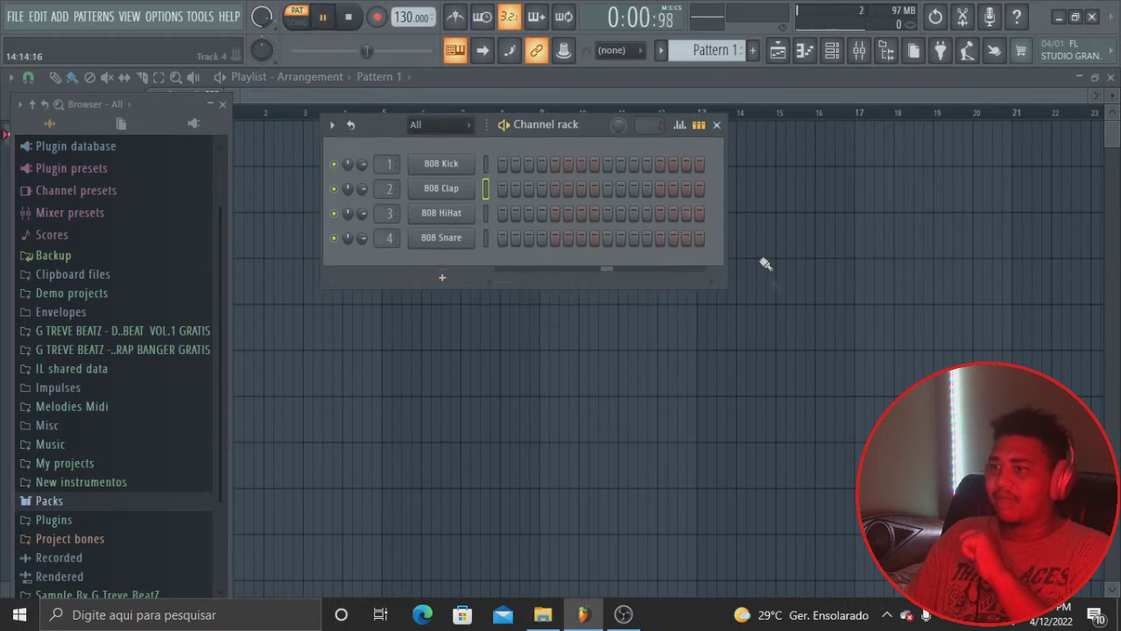
pyautogui.click(305, 29)
pyautogui.press('F6')
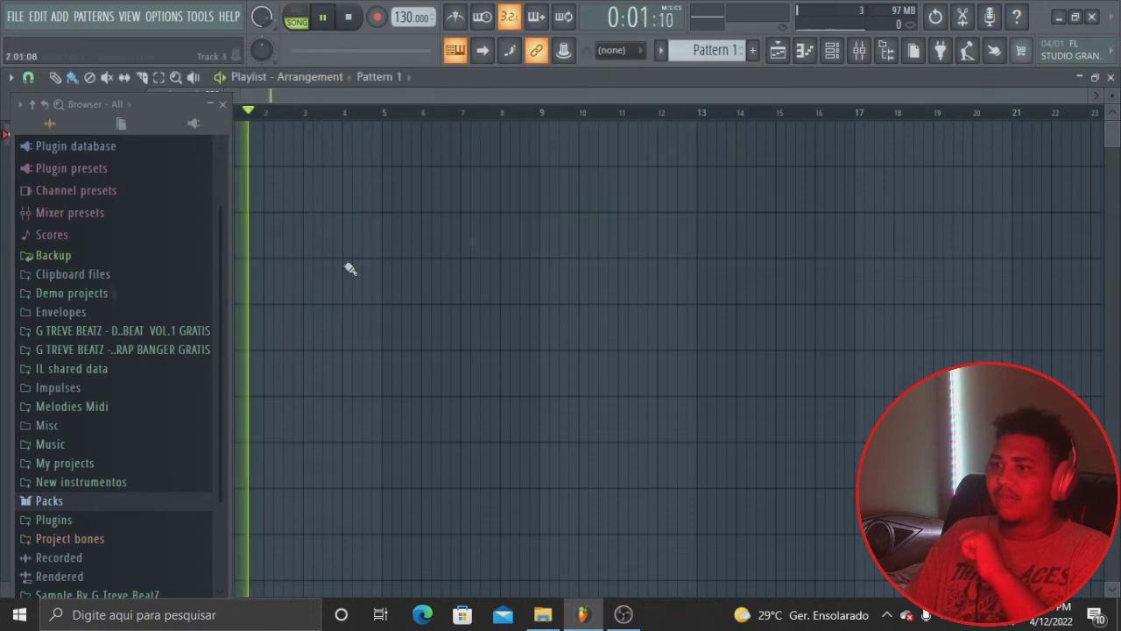
pyautogui.click(832, 50)
pyautogui.press('space')
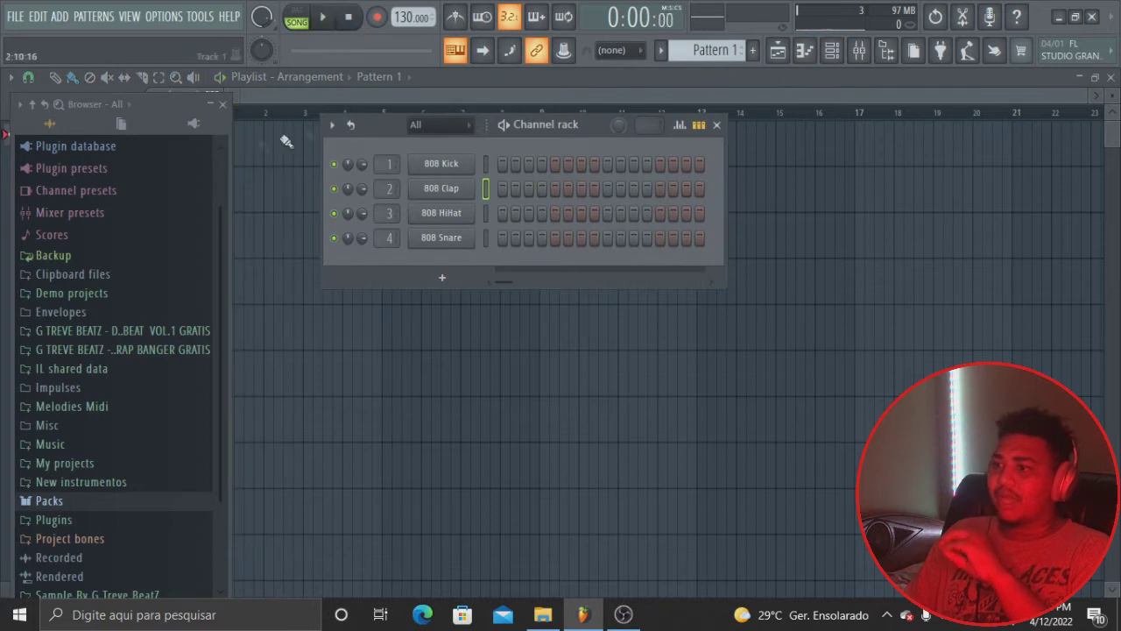
# - Start a new project from the Basic 808 with limiter template without saving the changes to untitled.flp
pyautogui.click(22, 14)
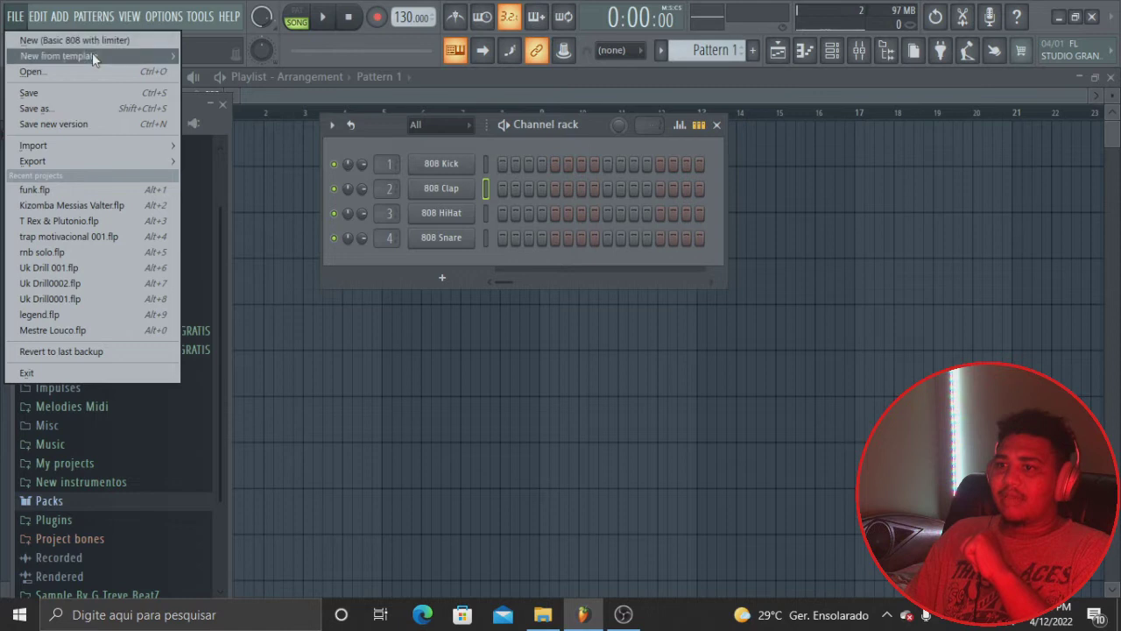
pyautogui.moveTo(92, 56)
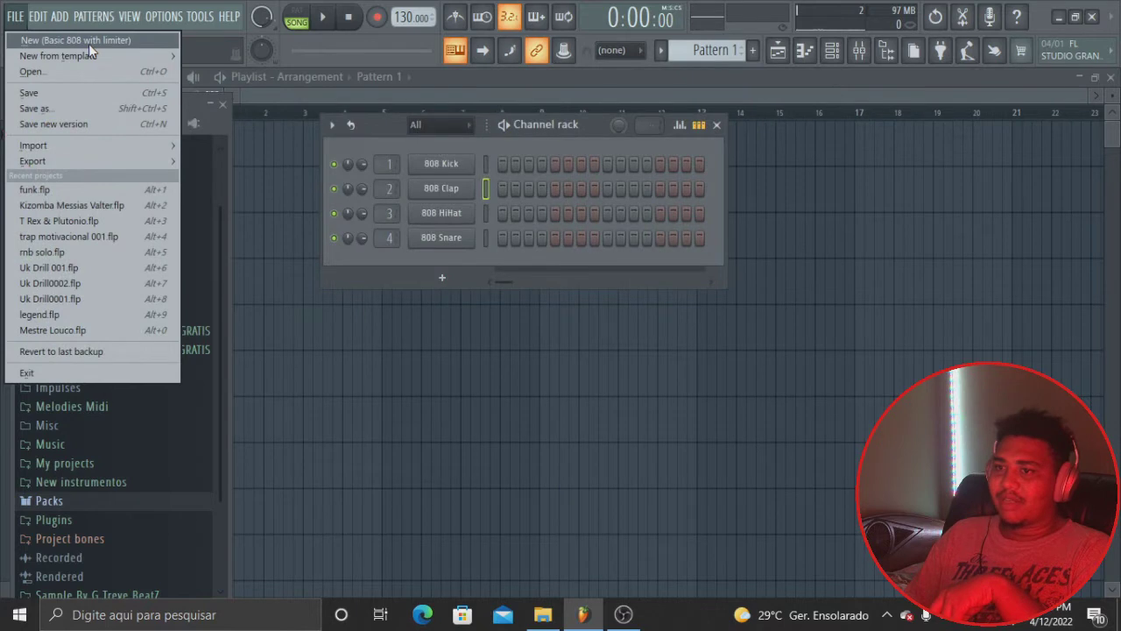
pyautogui.click(77, 43)
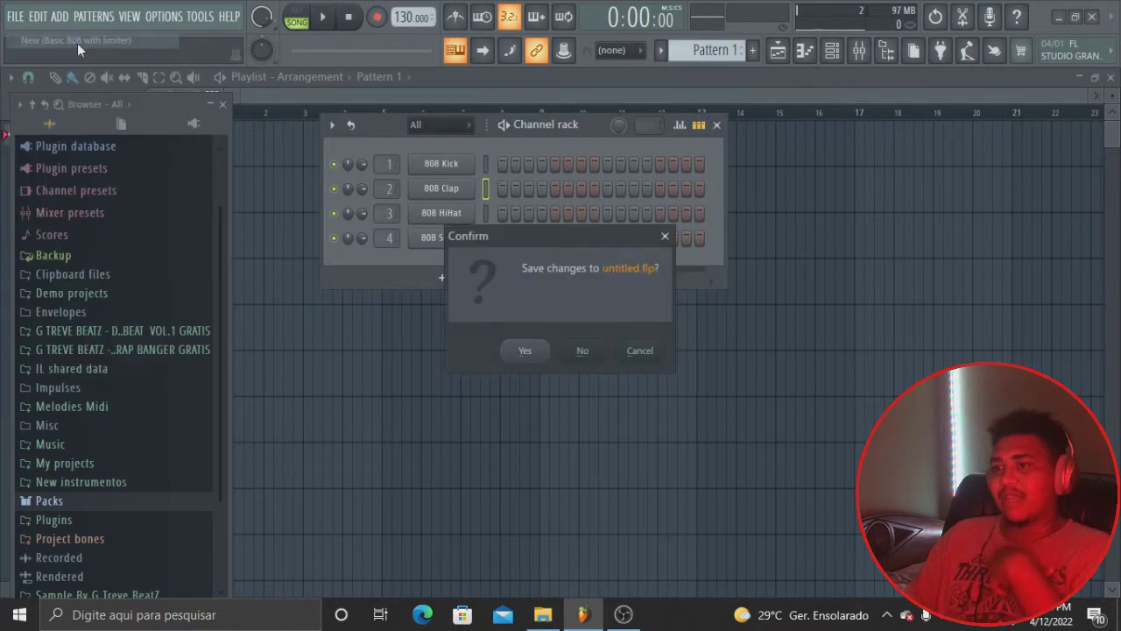
pyautogui.click(585, 351)
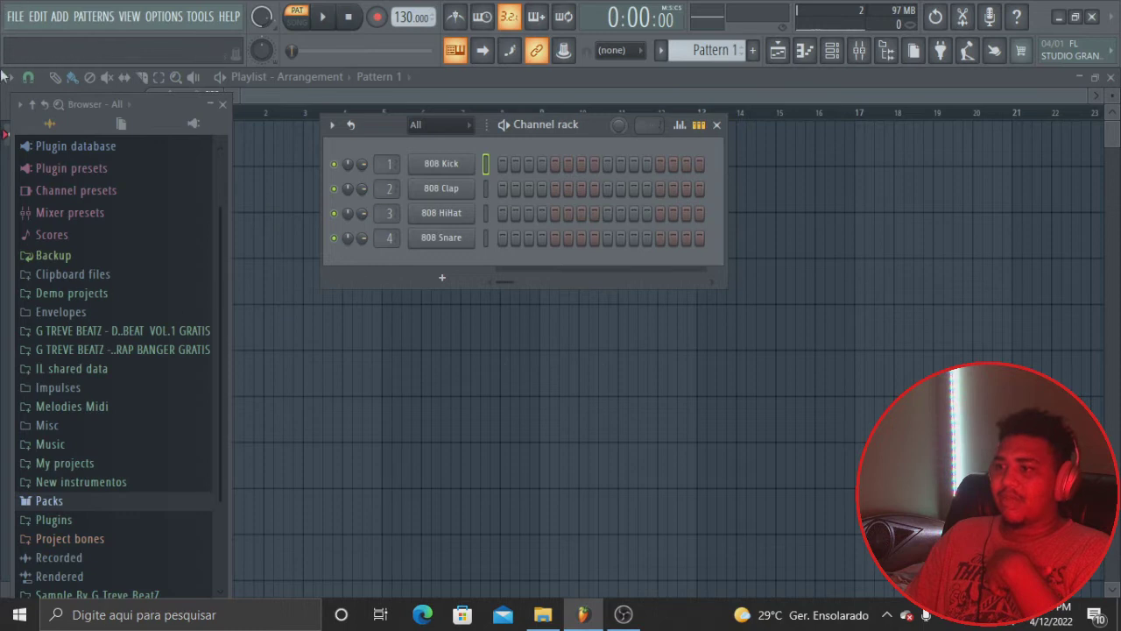
# - Look through the main menu commands and show and hide the Playlist, piano roll, Channel rack and Mixer windows in turn
pyautogui.click(24, 17)
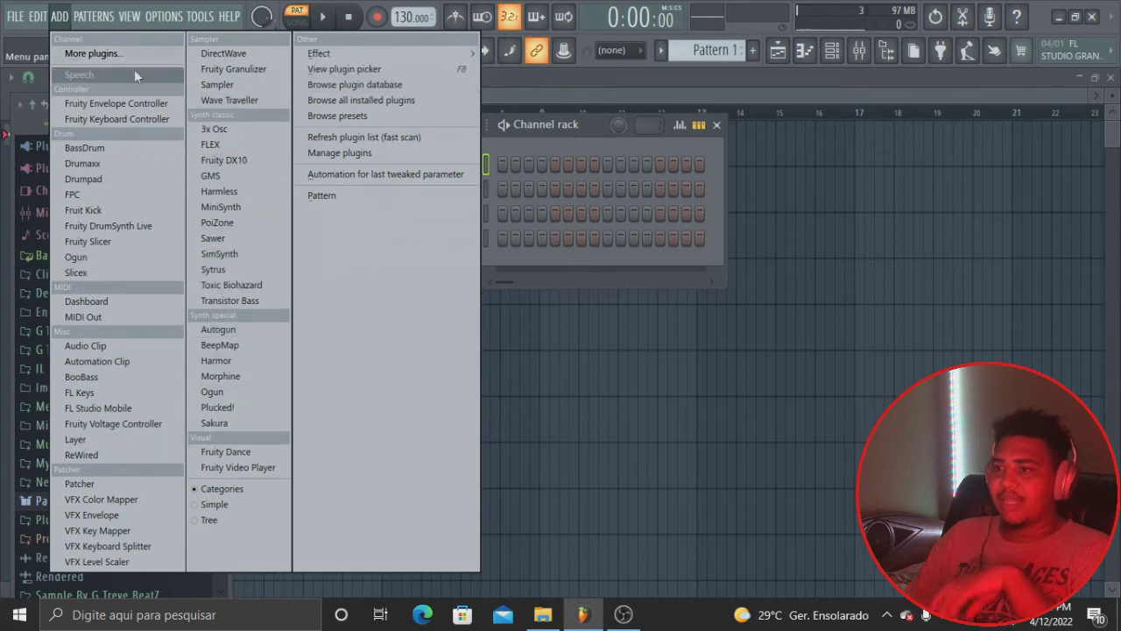
pyautogui.moveTo(203, 17)
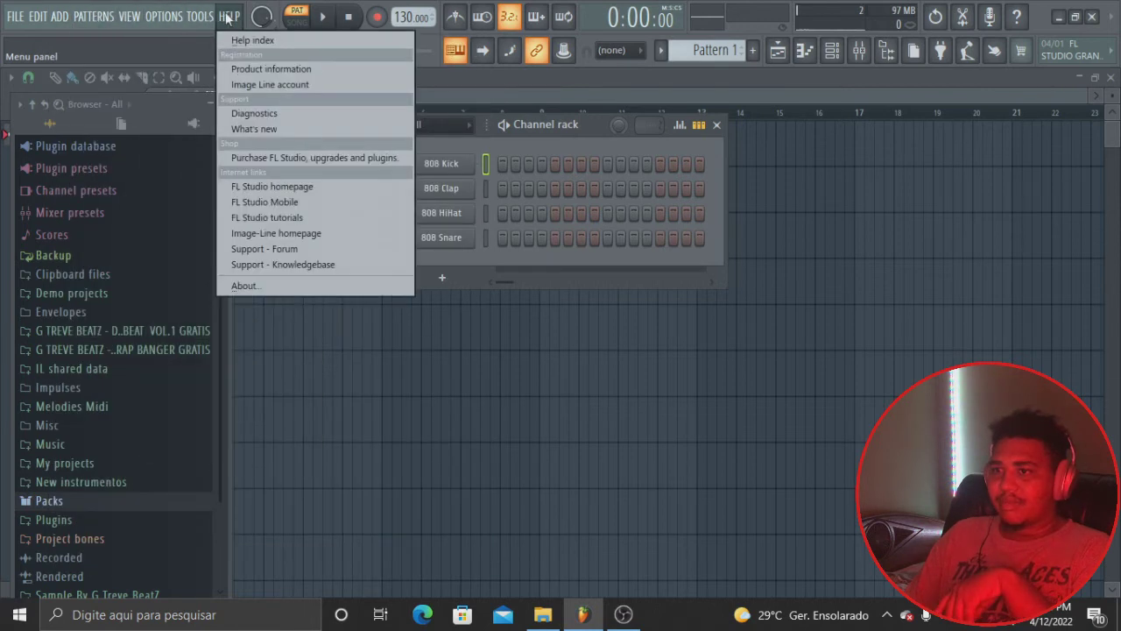
pyautogui.click(779, 52)
pyautogui.click(778, 51)
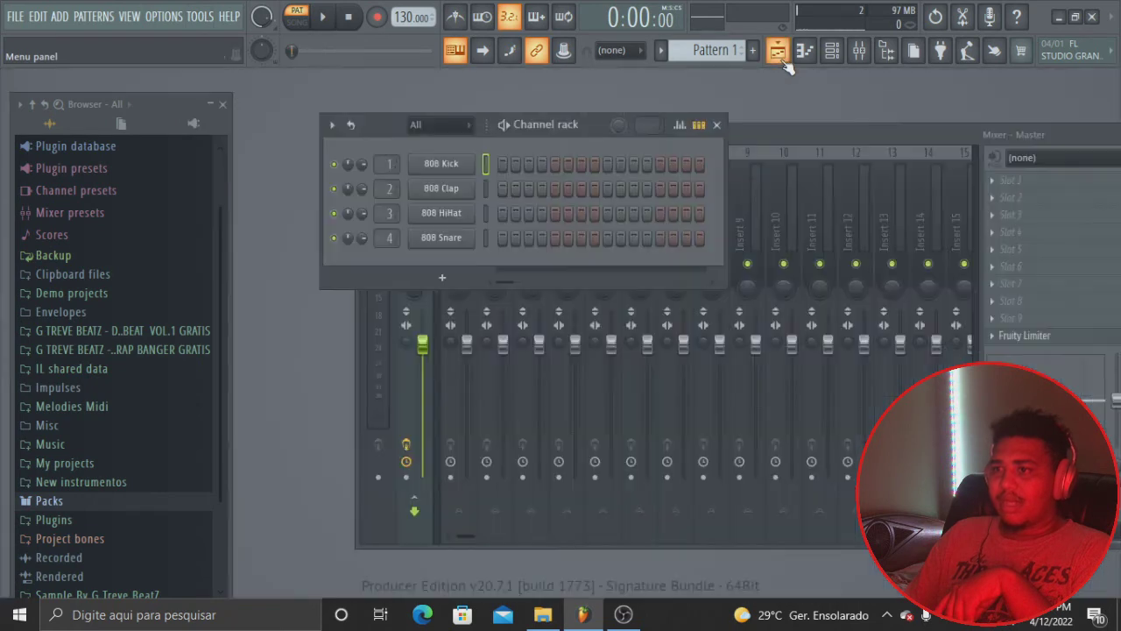
pyautogui.click(805, 51)
pyautogui.click(830, 53)
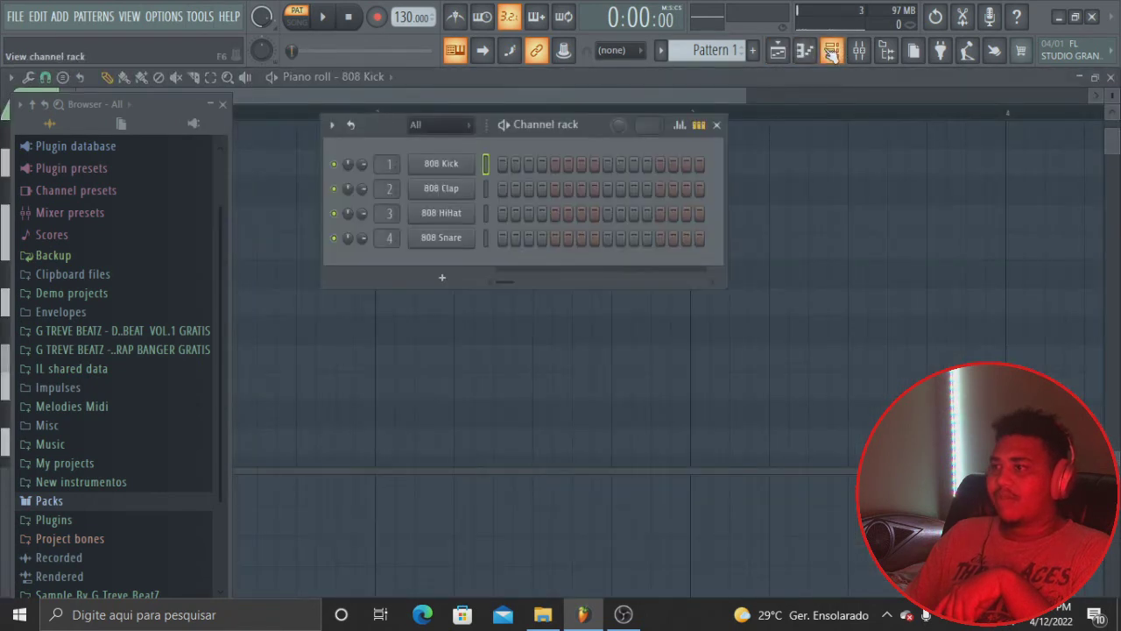
pyautogui.click(831, 53)
pyautogui.click(805, 50)
pyautogui.click(777, 51)
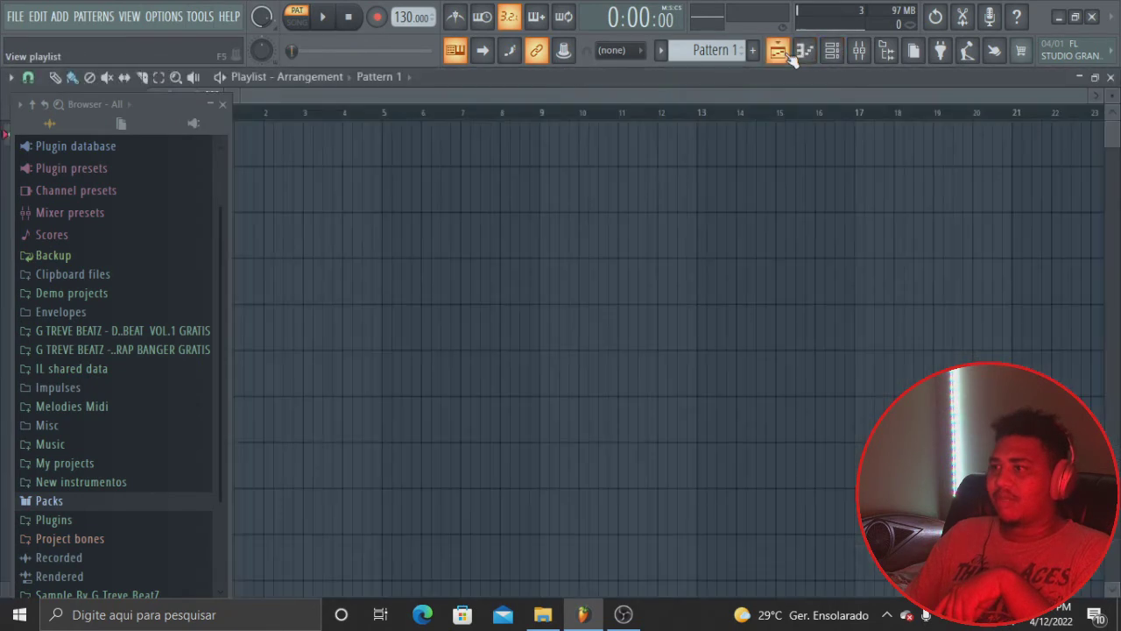
pyautogui.click(859, 51)
pyautogui.click(859, 51)
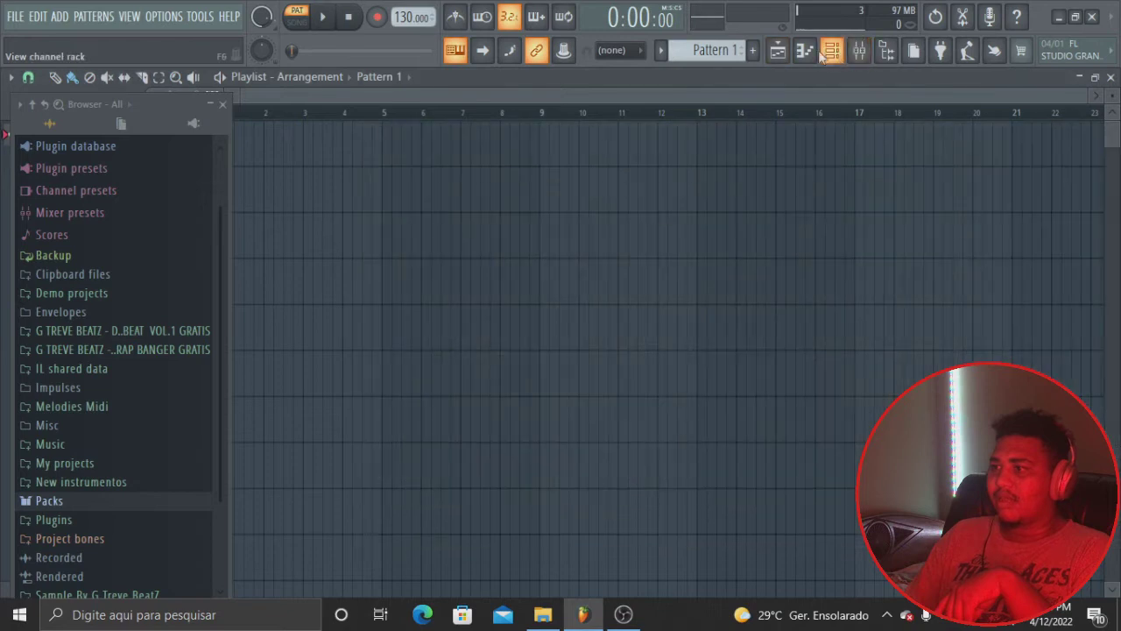
pyautogui.click(778, 51)
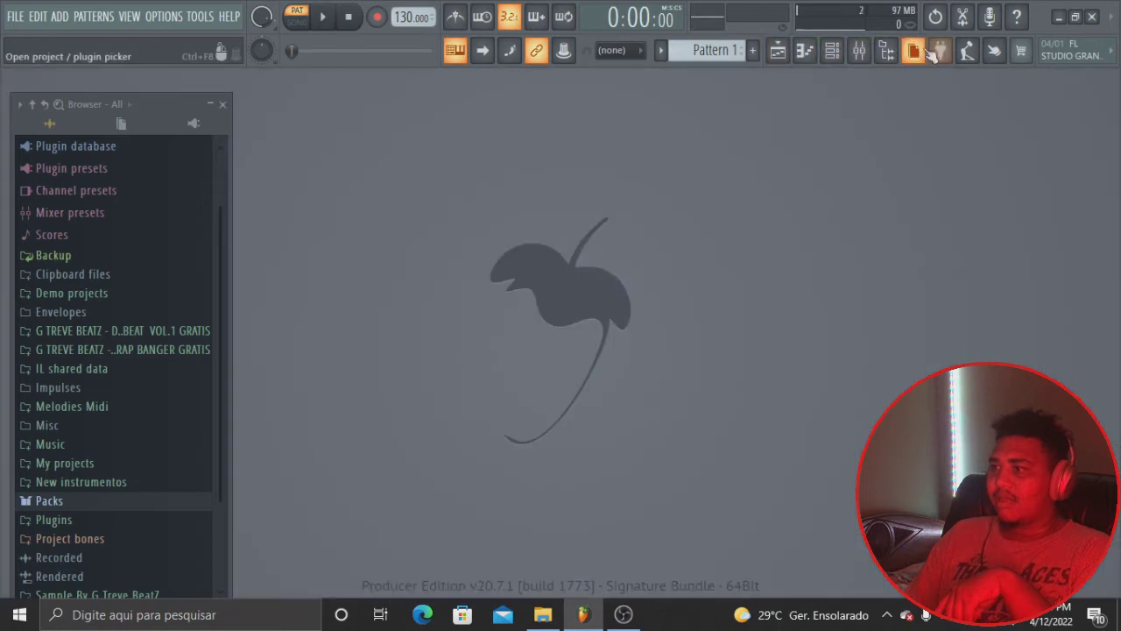
# - View the available instruments and effects in the plugin picker, close it, and hide the Browser
pyautogui.click(938, 53)
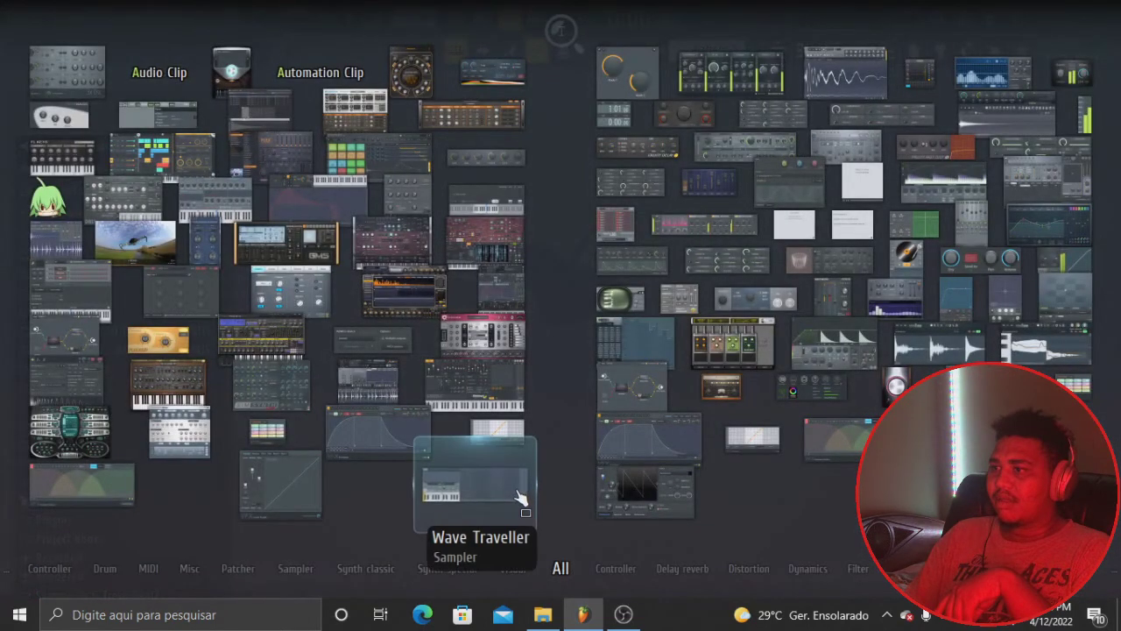
pyautogui.press('Escape')
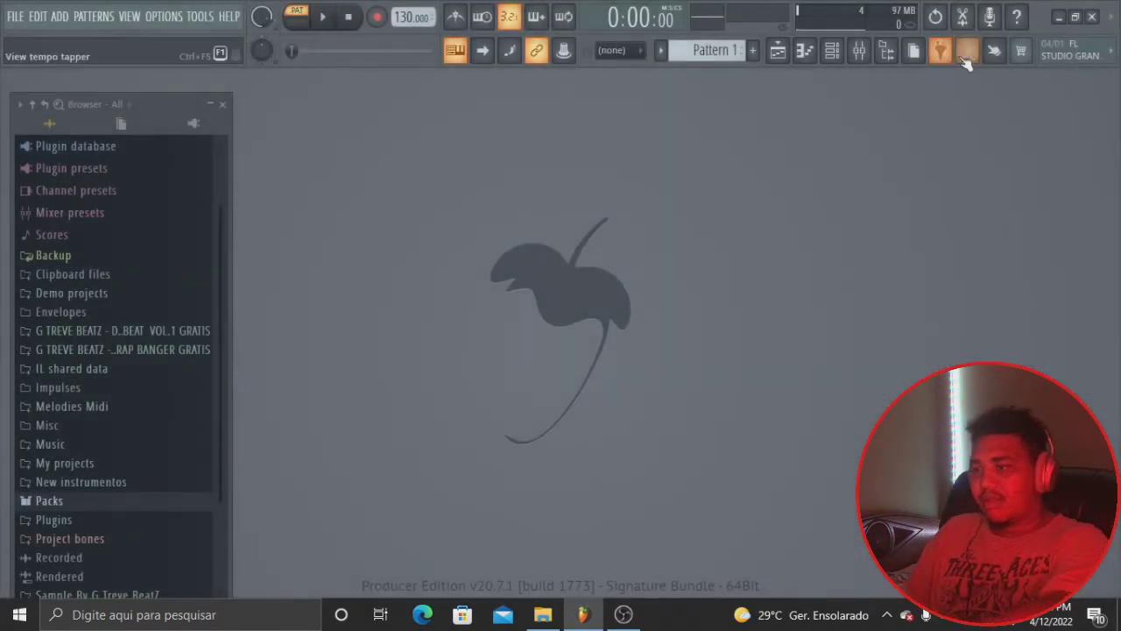
pyautogui.click(889, 53)
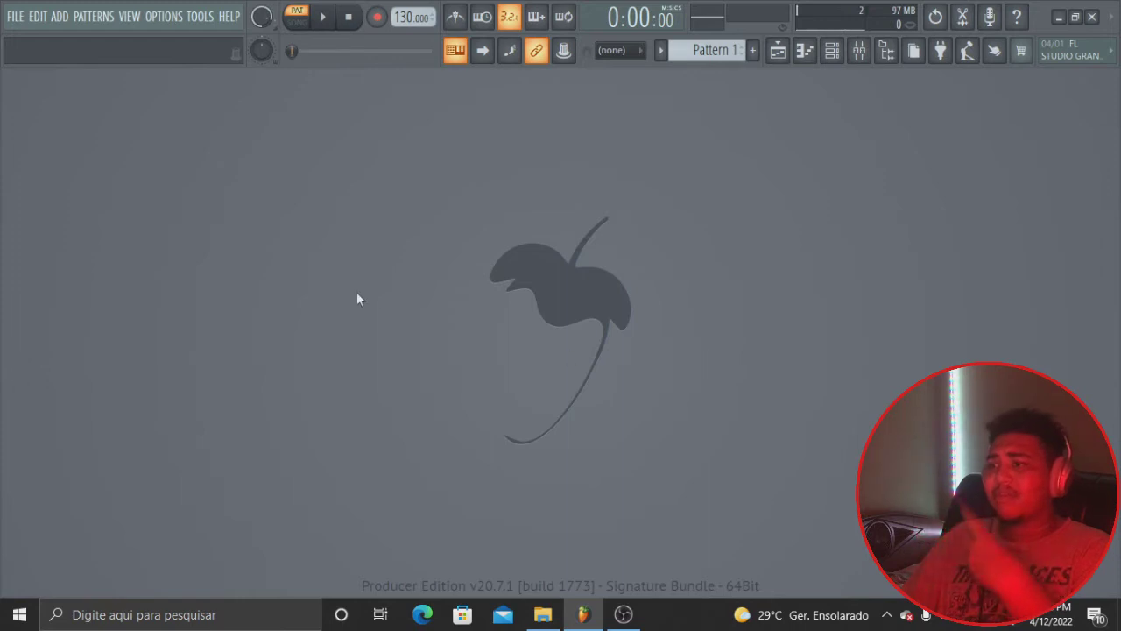
# - Start a fresh Basic 808 with limiter project and show the Playlist with the Channel rack placed over it
pyautogui.click(15, 16)
pyautogui.click(26, 38)
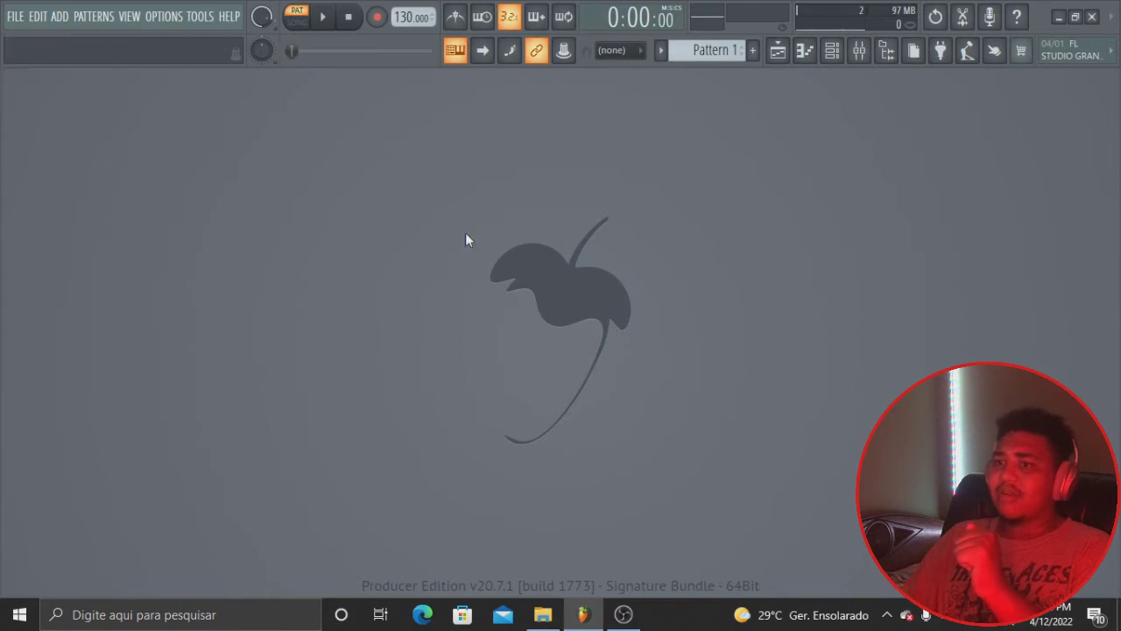
pyautogui.click(778, 52)
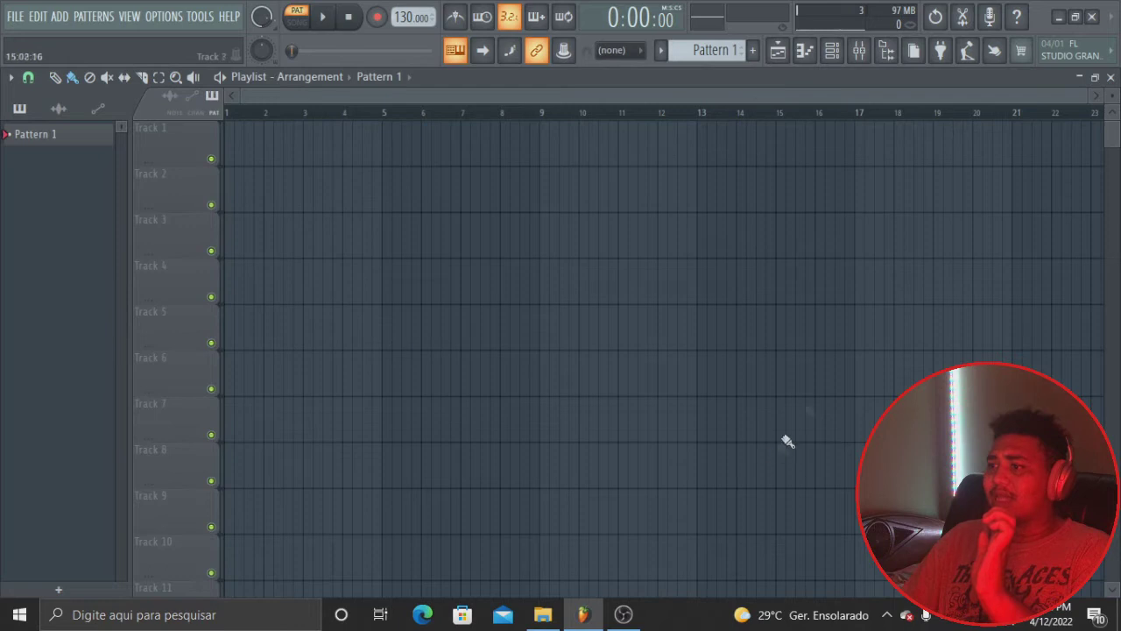
pyautogui.click(833, 52)
pyautogui.moveTo(534, 126); pyautogui.dragTo(522, 195)
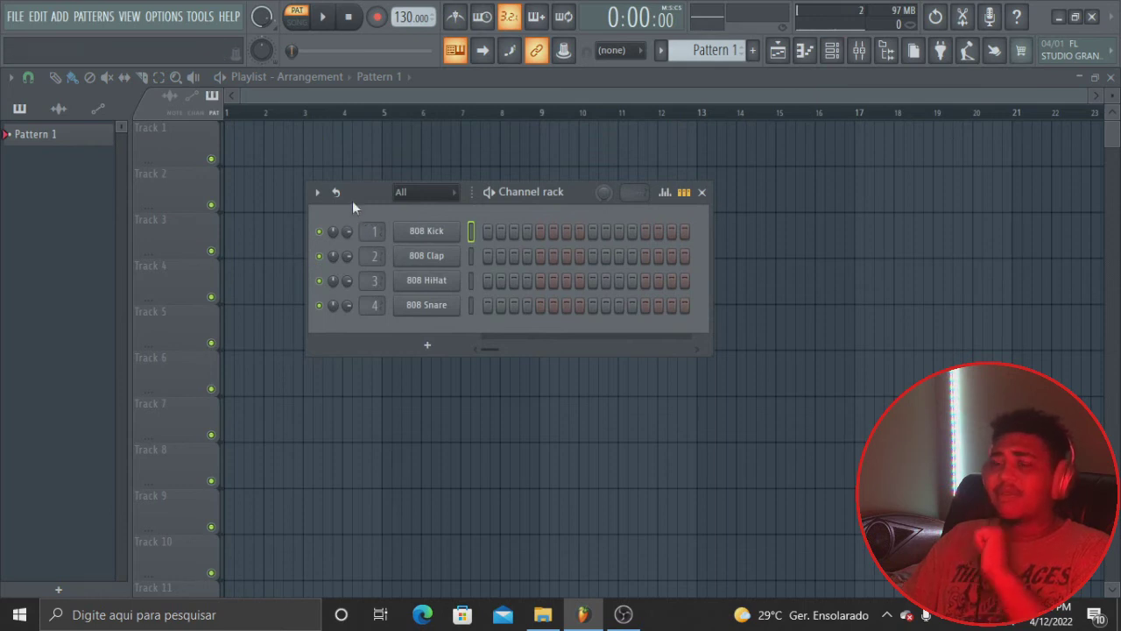
# - Set the project tempo to 135 BPM and add a Morphine synthesizer channel, keeping its window in full view
pyautogui.moveTo(402, 17); pyautogui.dragTo(402, 18)
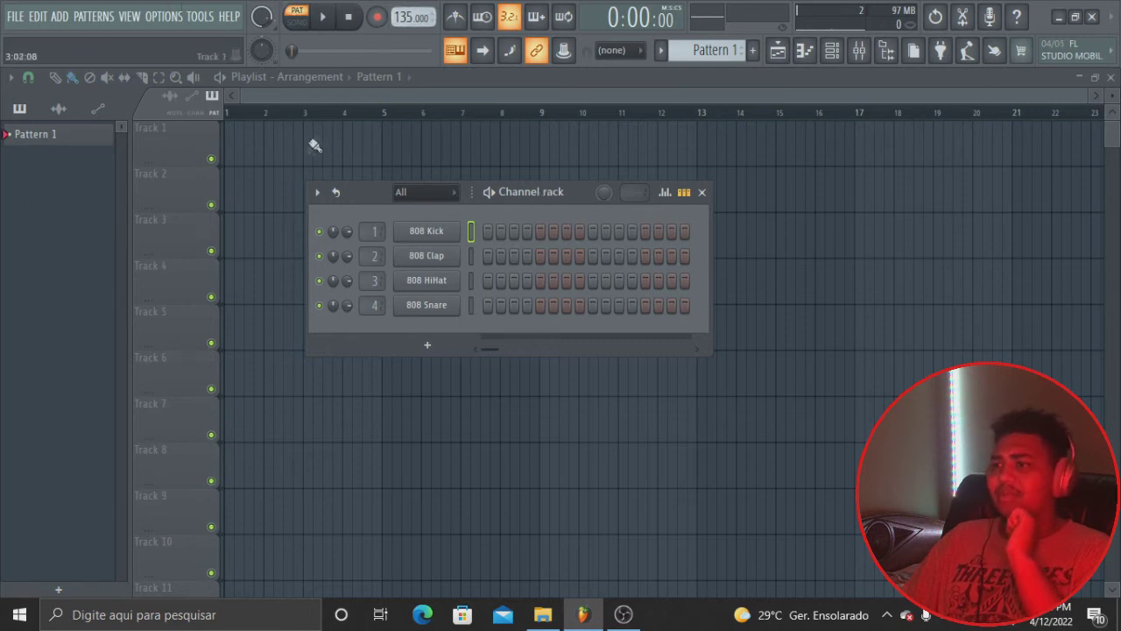
pyautogui.moveTo(494, 189); pyautogui.dragTo(464, 154)
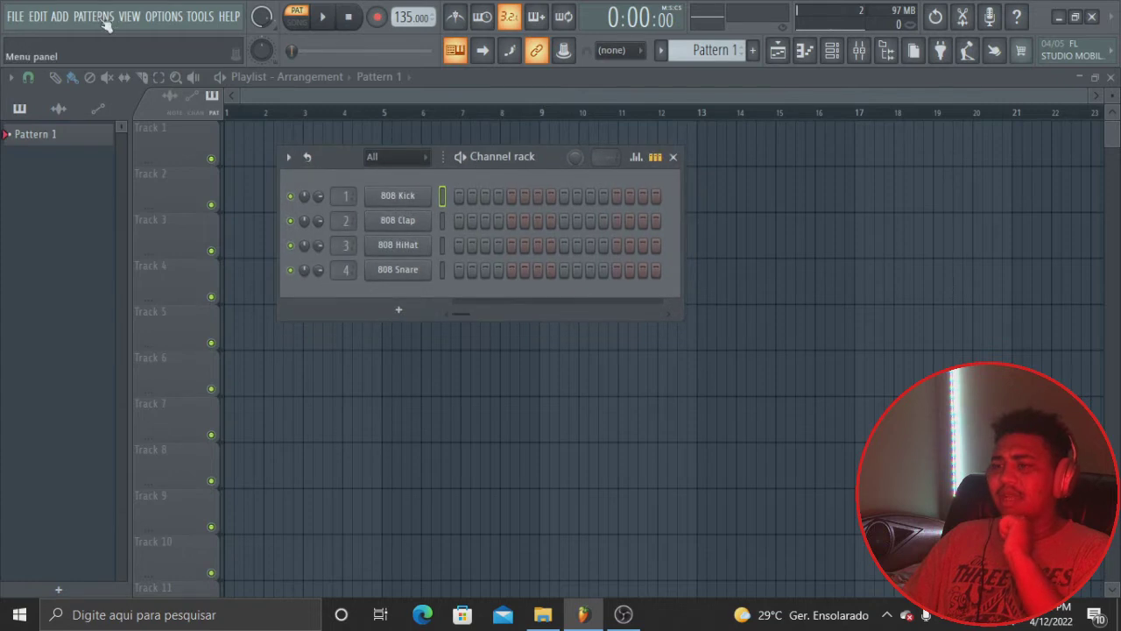
pyautogui.click(59, 16)
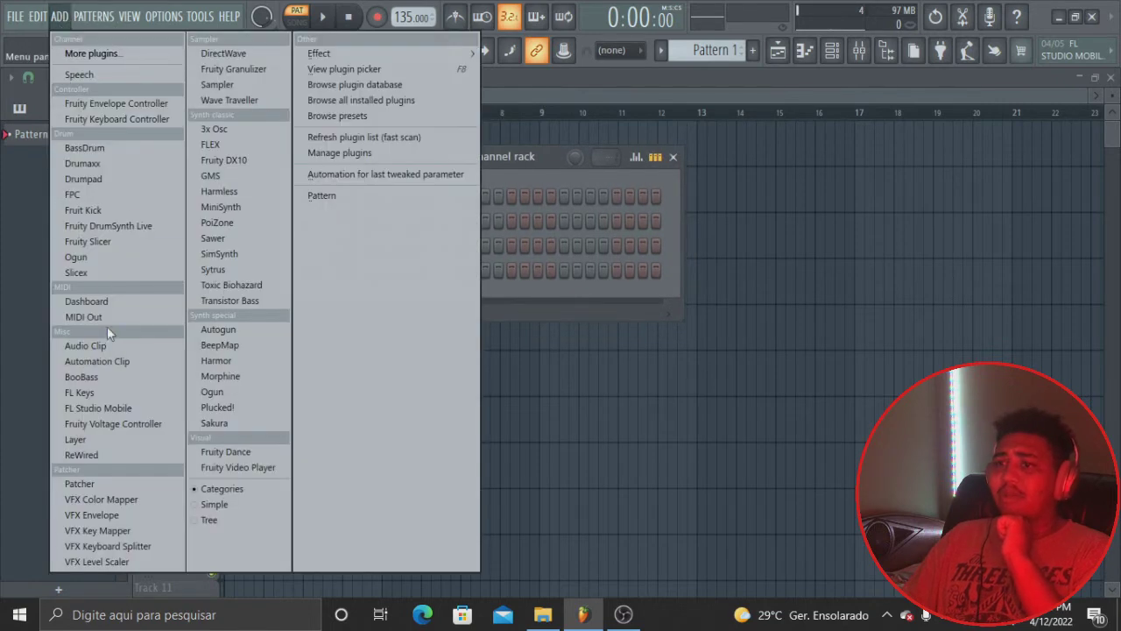
pyautogui.click(268, 384)
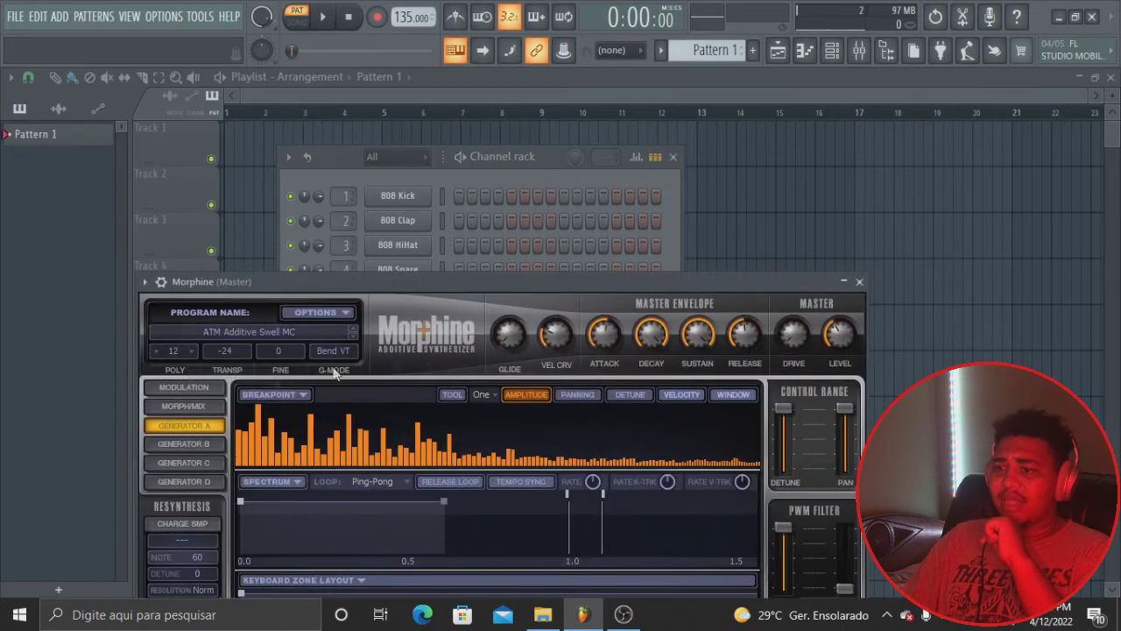
pyautogui.moveTo(463, 283); pyautogui.dragTo(532, 204)
# - Audition Morphine's ATM Additive Swell MC program by alternating the note pairs E5 with G5 and F5 with A5
pyautogui.press('c')
pyautogui.press('b')
pyautogui.press('c')
pyautogui.press('b')
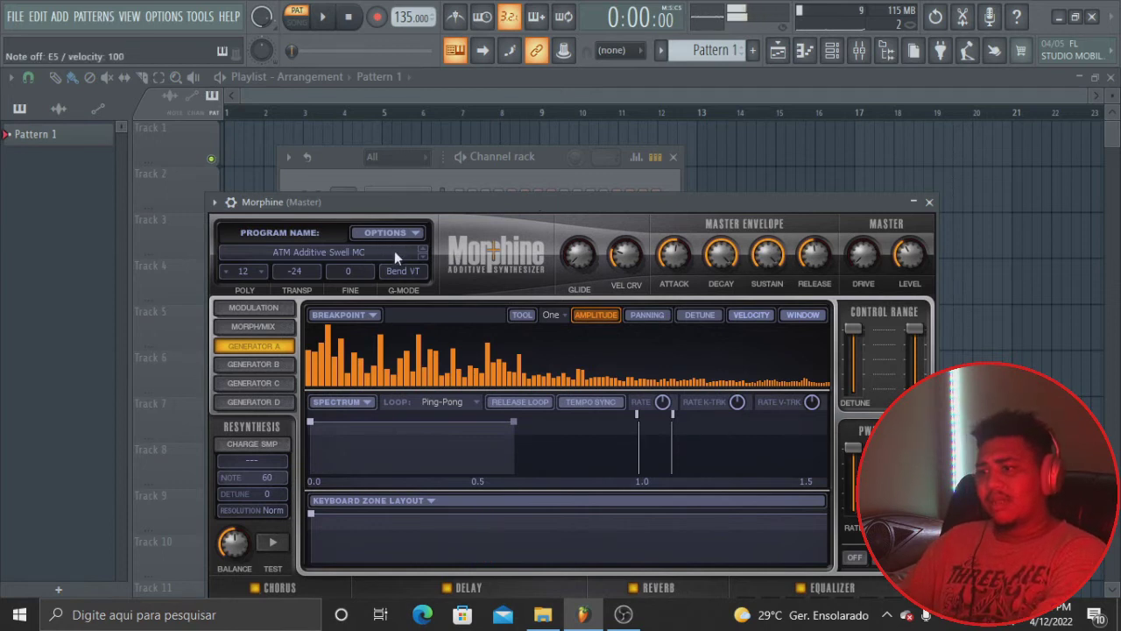
pyautogui.press('v')
pyautogui.press('n')
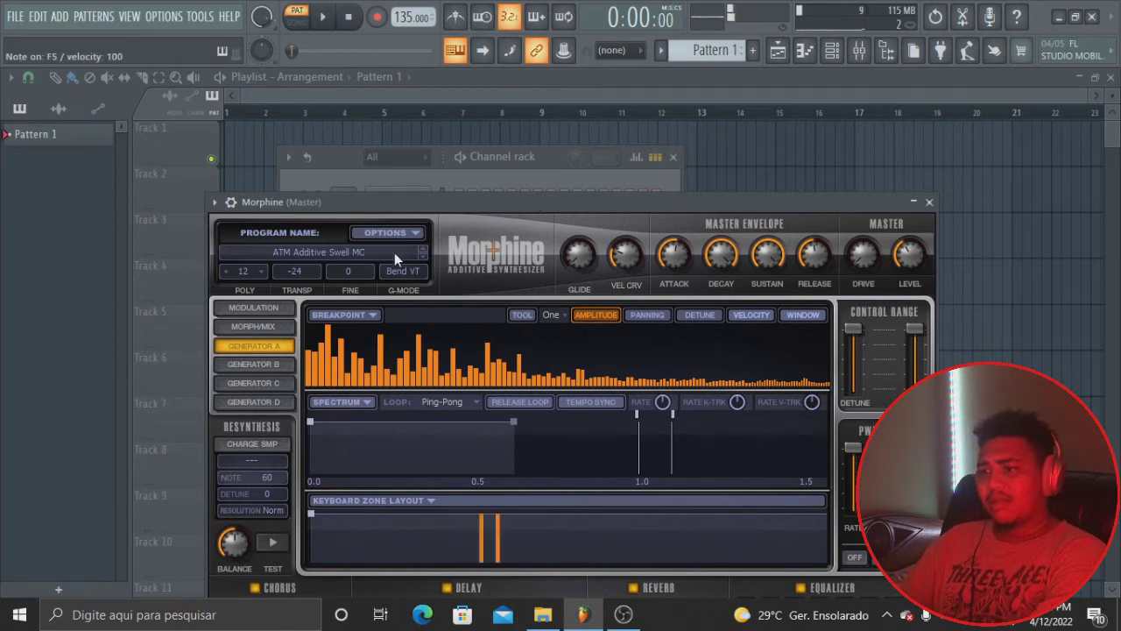
pyautogui.press('v')
pyautogui.press('n')
pyautogui.press('v')
pyautogui.press('n')
pyautogui.press('v')
pyautogui.press('n')
pyautogui.press('c')
pyautogui.press('b')
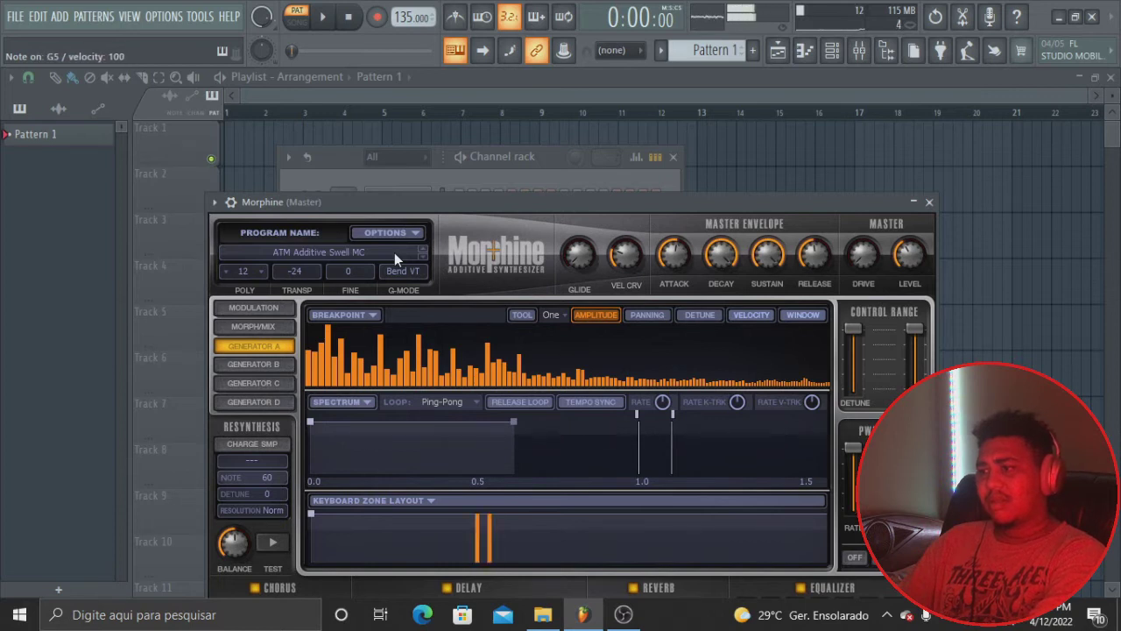
pyautogui.press('c')
pyautogui.press('b')
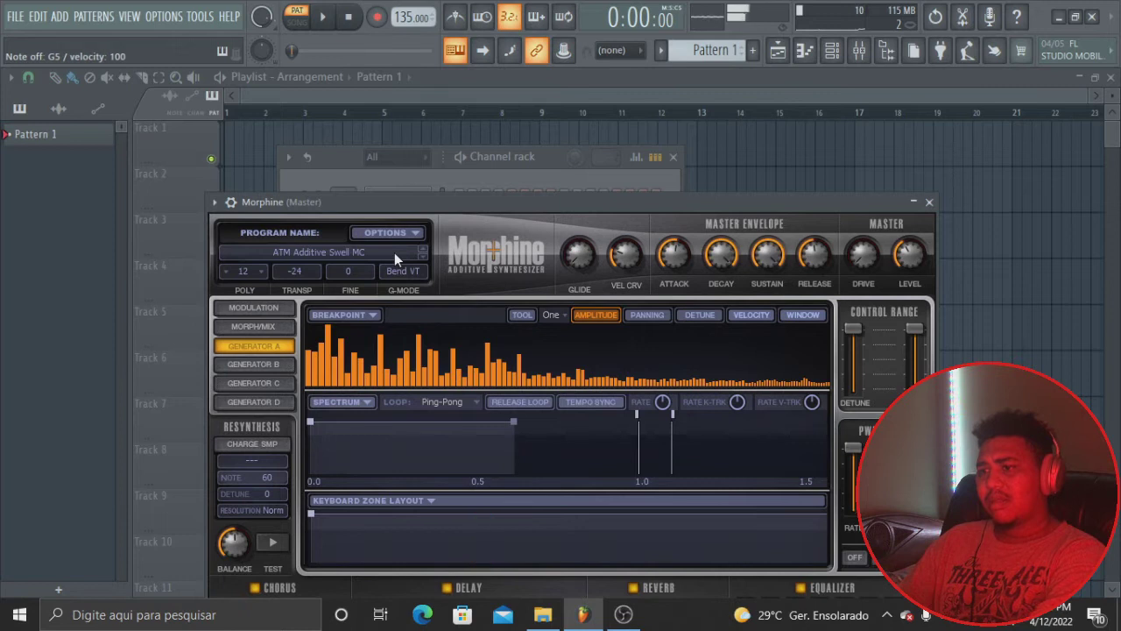
pyautogui.press('v')
pyautogui.press('n')
pyautogui.press('v')
pyautogui.press('n')
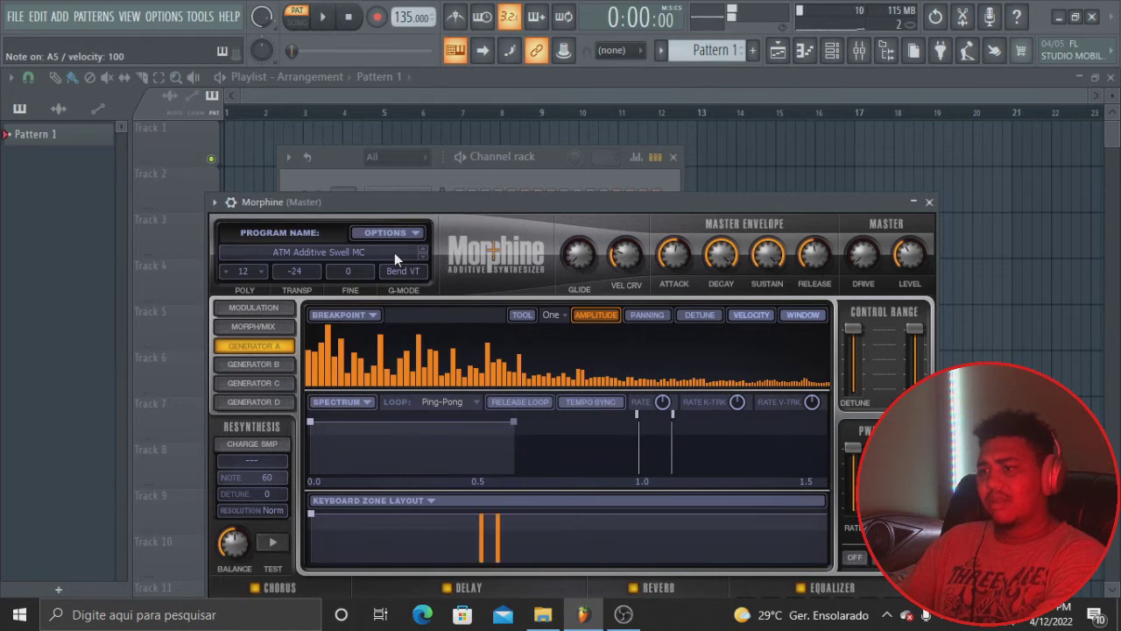
pyautogui.press('v')
pyautogui.press('n')
pyautogui.press('v')
pyautogui.press('n')
# - Open the Morphine channel's Piano roll and bring the octave around C5 into view
pyautogui.click(513, 177)
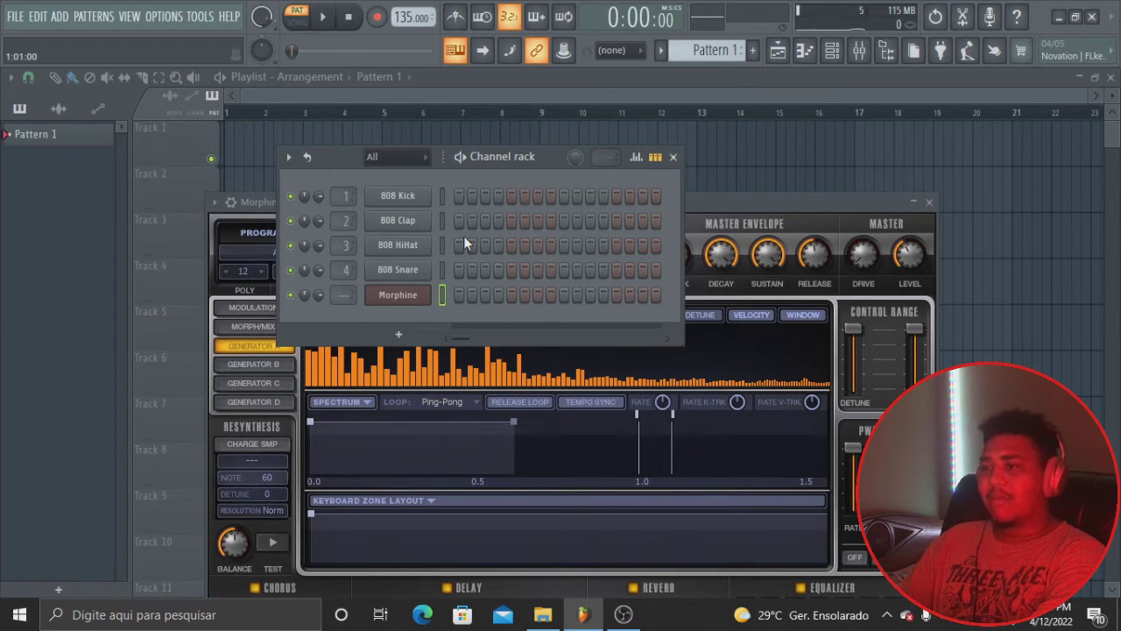
pyautogui.rightClick(406, 302)
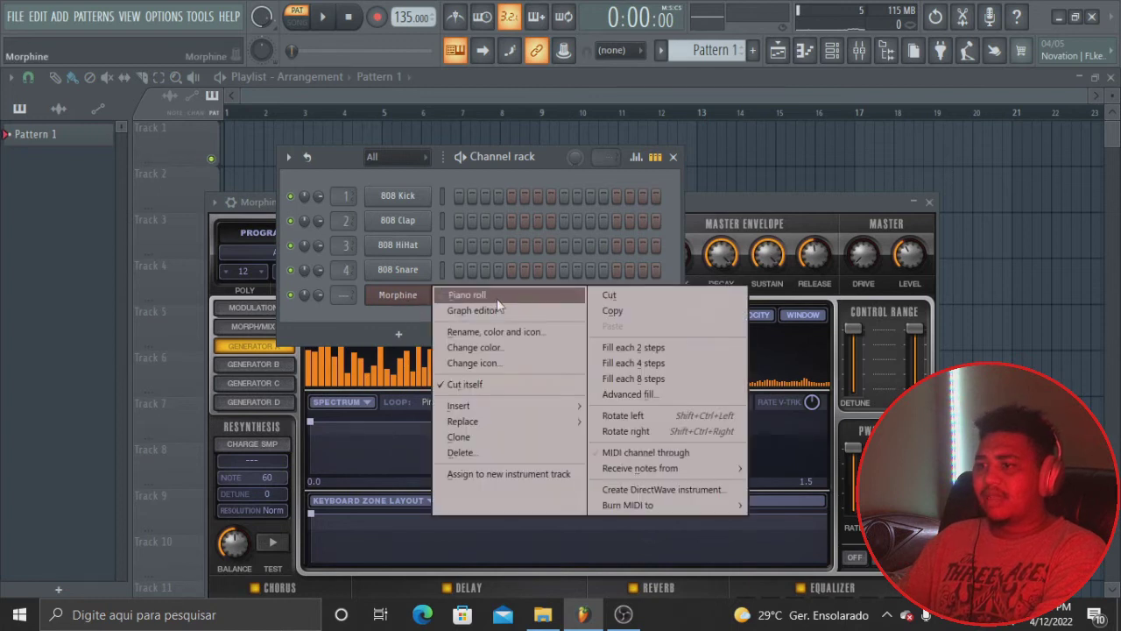
pyautogui.click(564, 173)
pyautogui.click(413, 297)
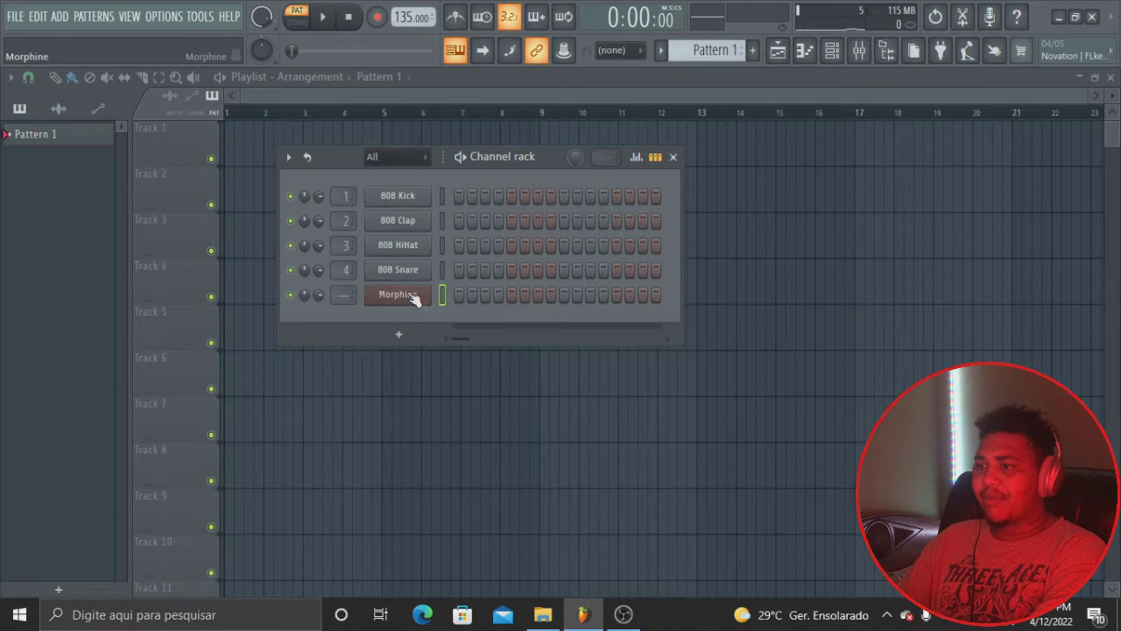
pyautogui.click(820, 55)
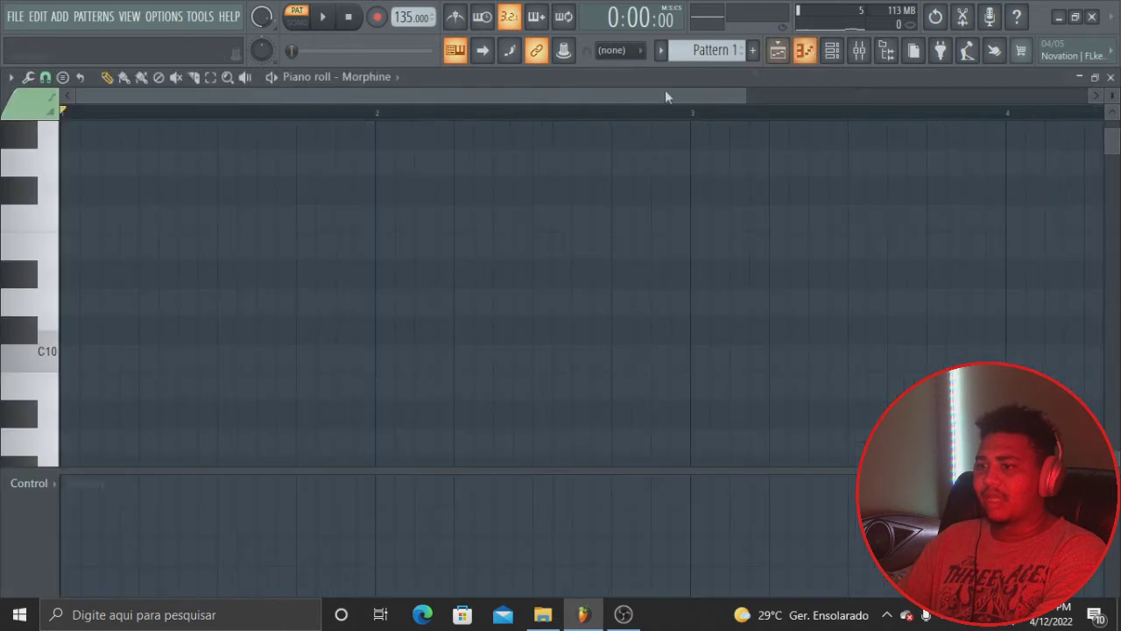
pyautogui.moveTo(40, 241); pyautogui.dragTo(40, 416)
pyautogui.scroll(-6, 602, 259)
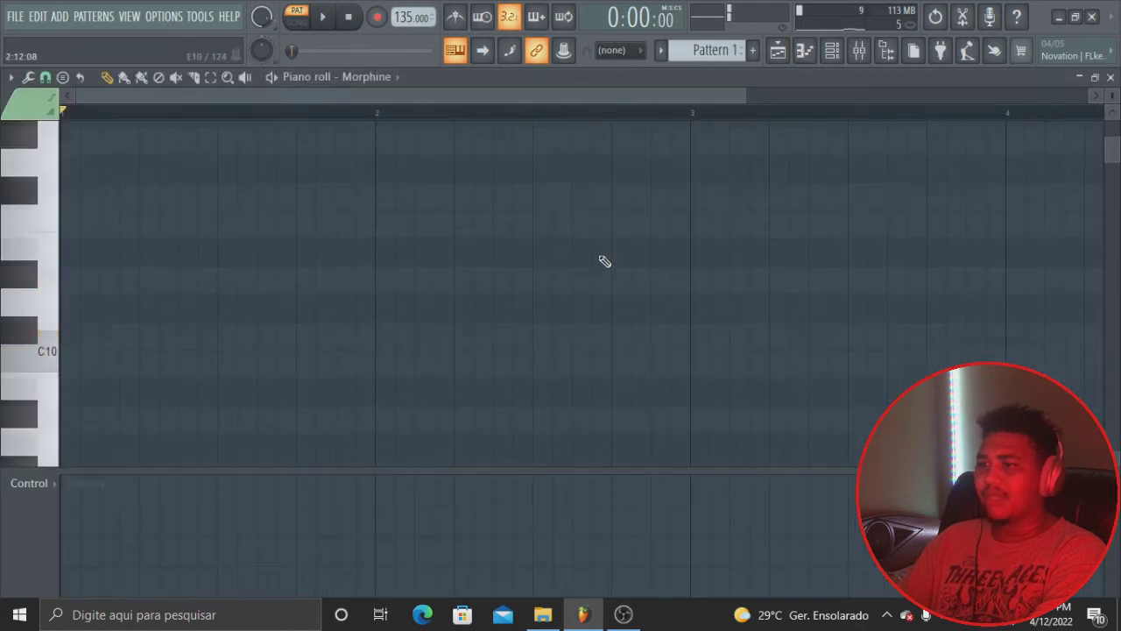
pyautogui.moveTo(1113, 95)
pyautogui.mouseDown()
pyautogui.moveTo(1113, 107)
pyautogui.moveTo(1113, 83)
pyautogui.moveTo(1113, 95)
pyautogui.mouseUp()
pyautogui.scroll(-6, 329, 222)
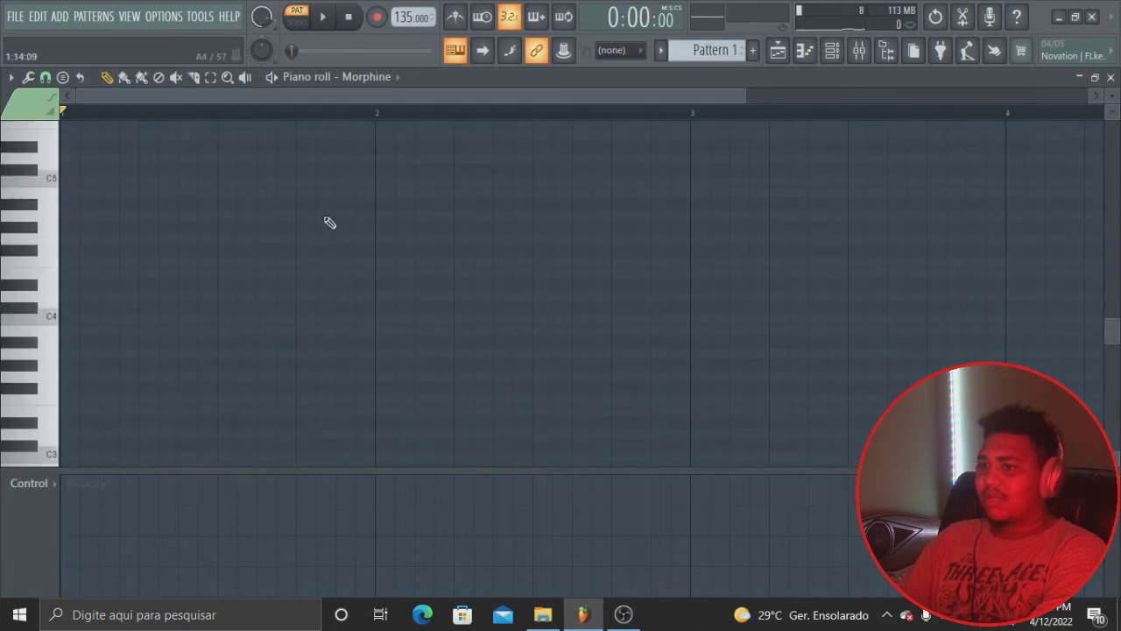
pyautogui.scroll(3, 326, 223)
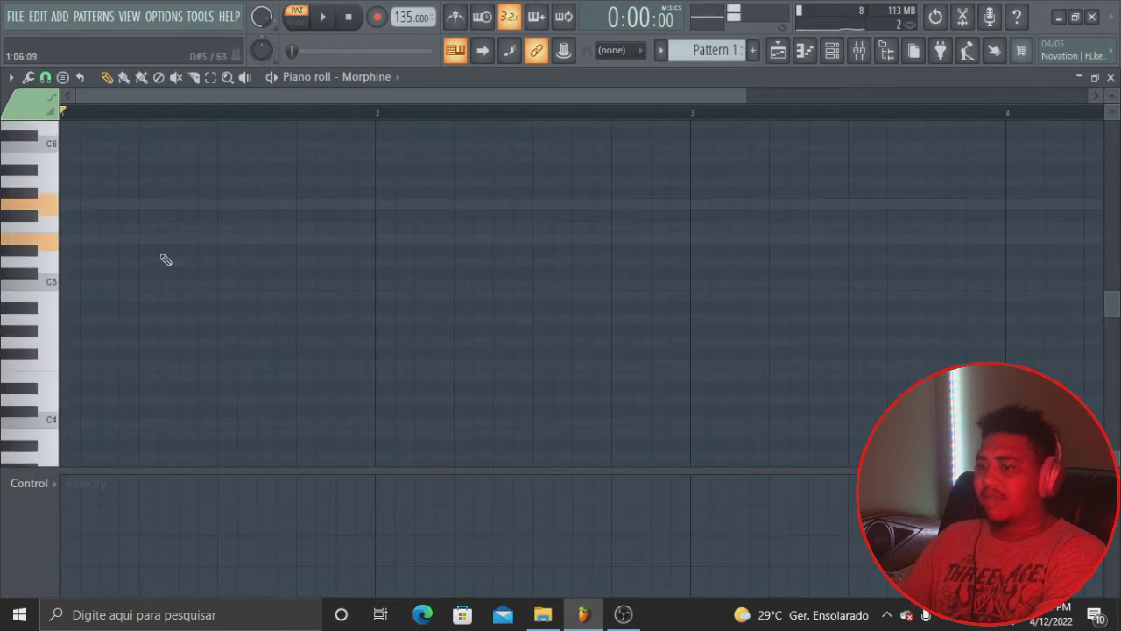
# - Draw two-step E5 and G5 notes at the start of bar 1 and play them back
pyautogui.moveTo(76, 242); pyautogui.dragTo(80, 237)
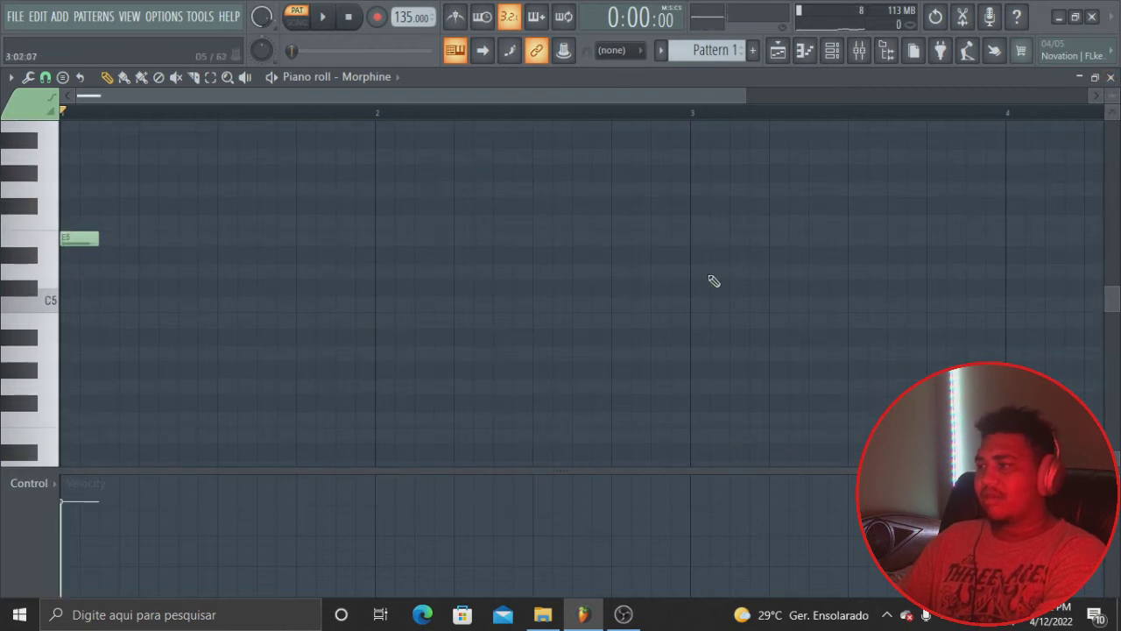
pyautogui.scroll(3, 713, 280)
pyautogui.press('b')
pyautogui.click(81, 338)
pyautogui.moveTo(82, 337); pyautogui.dragTo(41, 342)
pyautogui.press('space')
pyautogui.press('space')
pyautogui.press('c')
pyautogui.press('b')
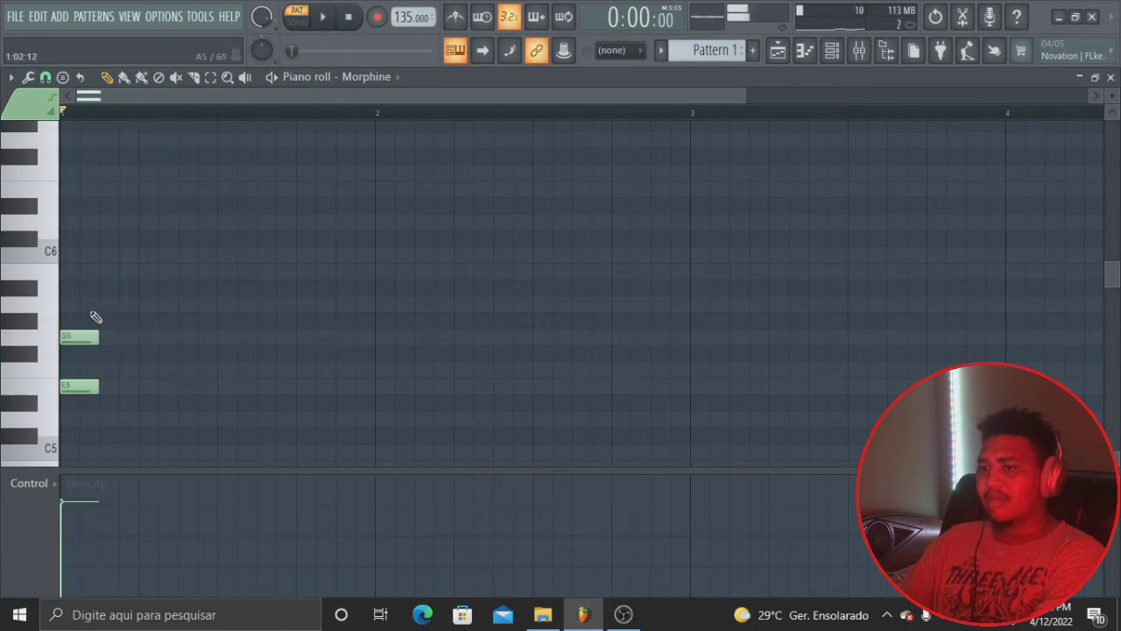
# - Lengthen the selected E5 and G5 notes to six steps and play them back
pyautogui.moveTo(87, 313); pyautogui.dragTo(89, 403)
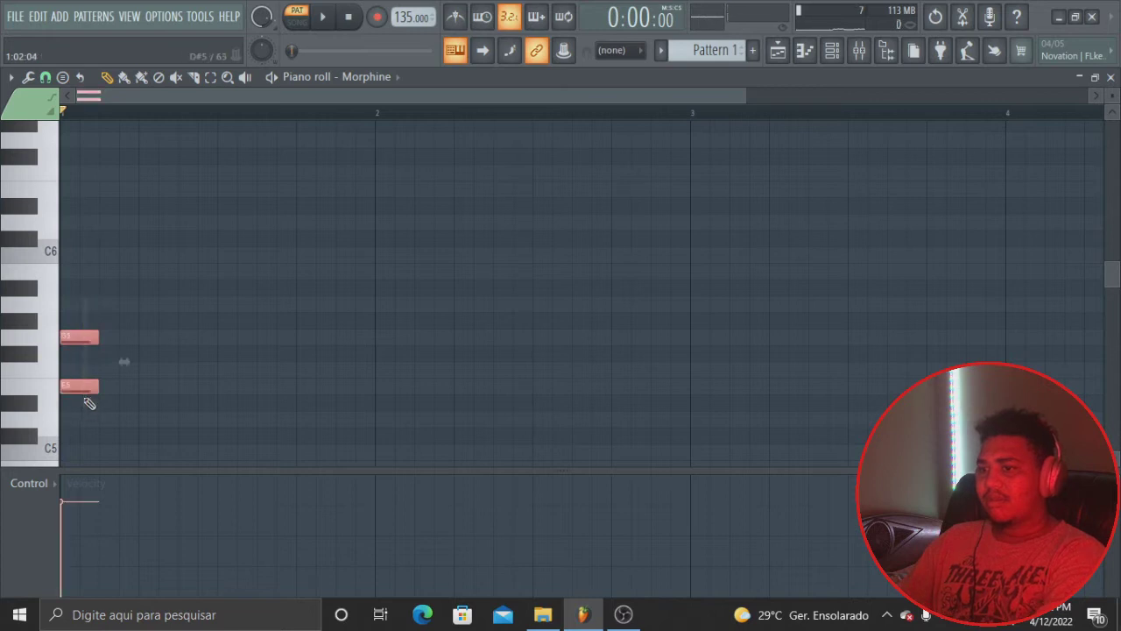
pyautogui.press('space')
pyautogui.moveTo(160, 391); pyautogui.dragTo(179, 390)
pyautogui.press('space')
pyautogui.press('space')
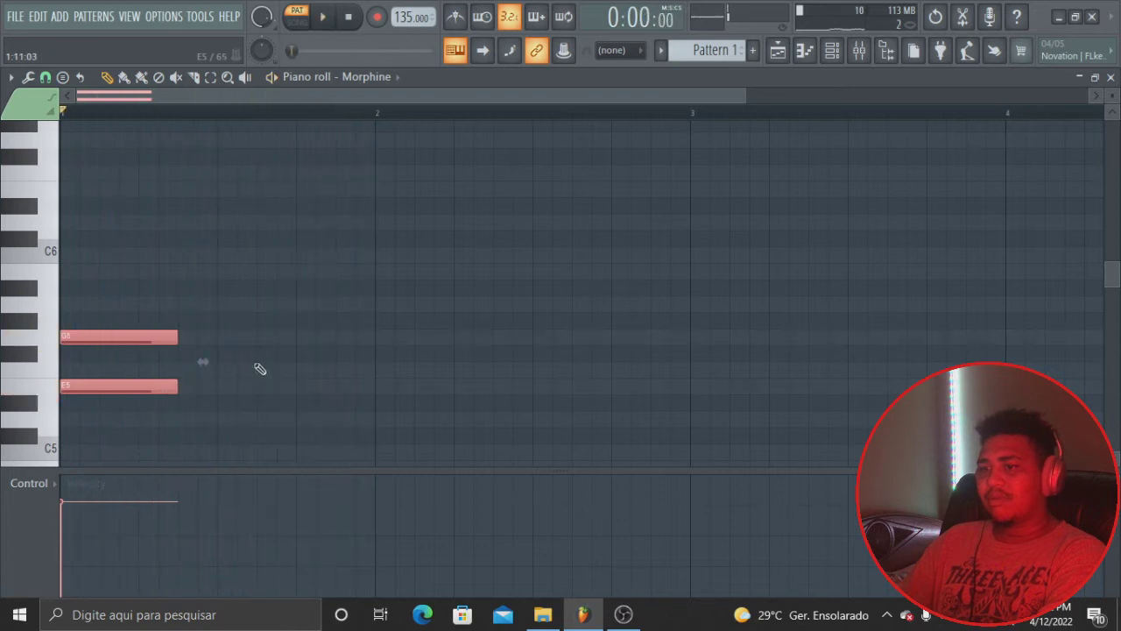
# - Copy the E5 and G5 pair to step 13 of bar 1 and play the pattern
pyautogui.moveTo(113, 338); pyautogui.dragTo(350, 339)
pyautogui.press('space')
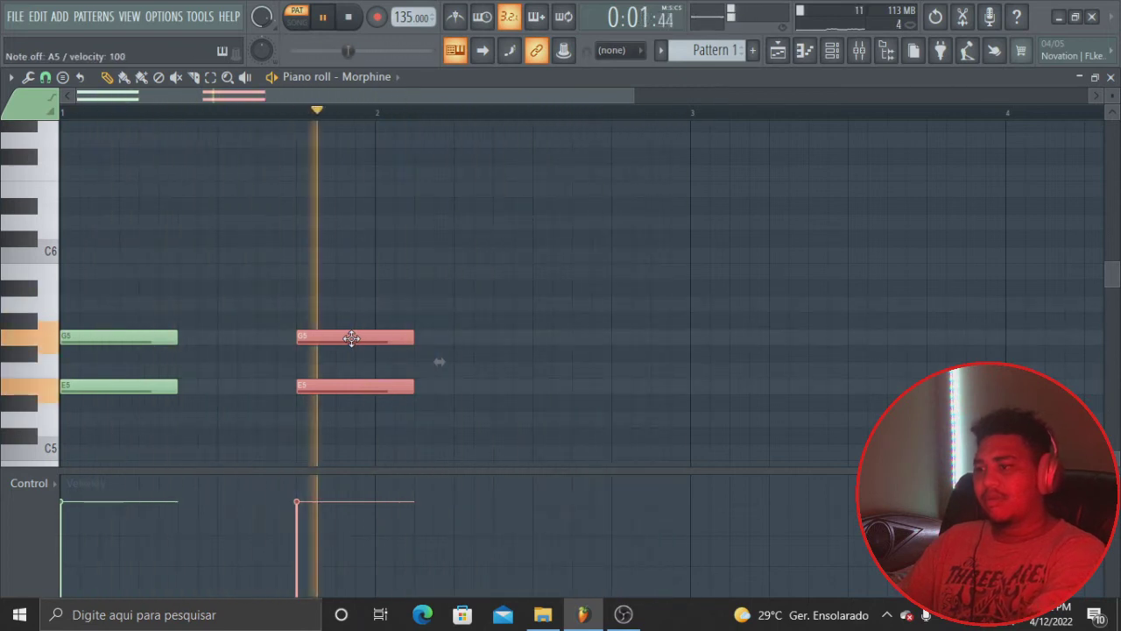
pyautogui.press('space')
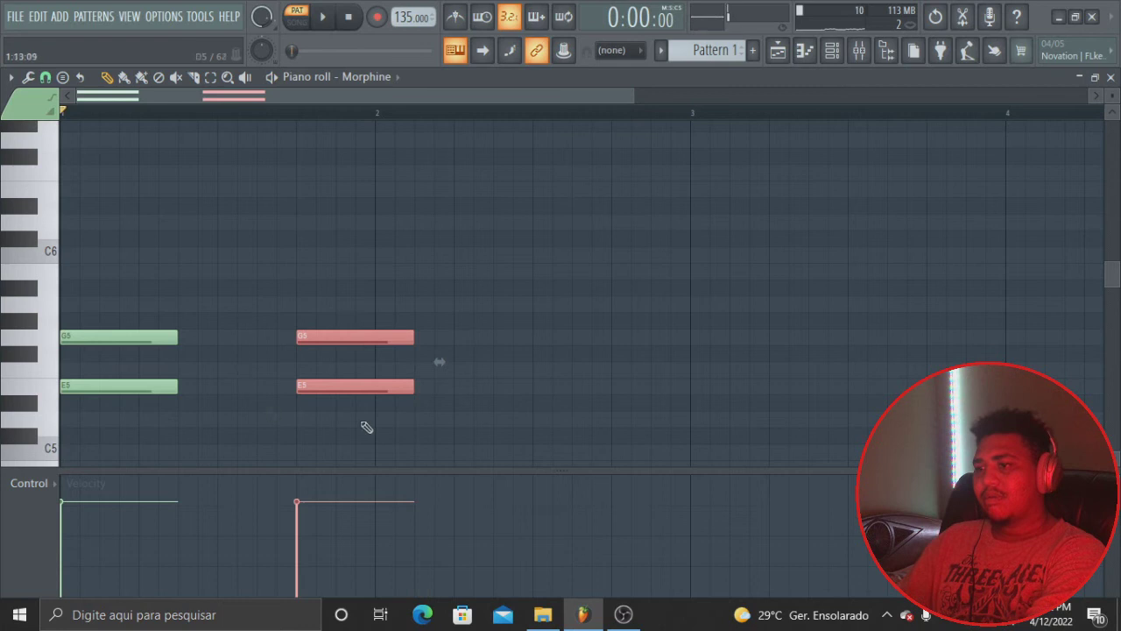
# - Delete all four E5 and G5 notes from the Piano roll
pyautogui.rightClick(374, 337)
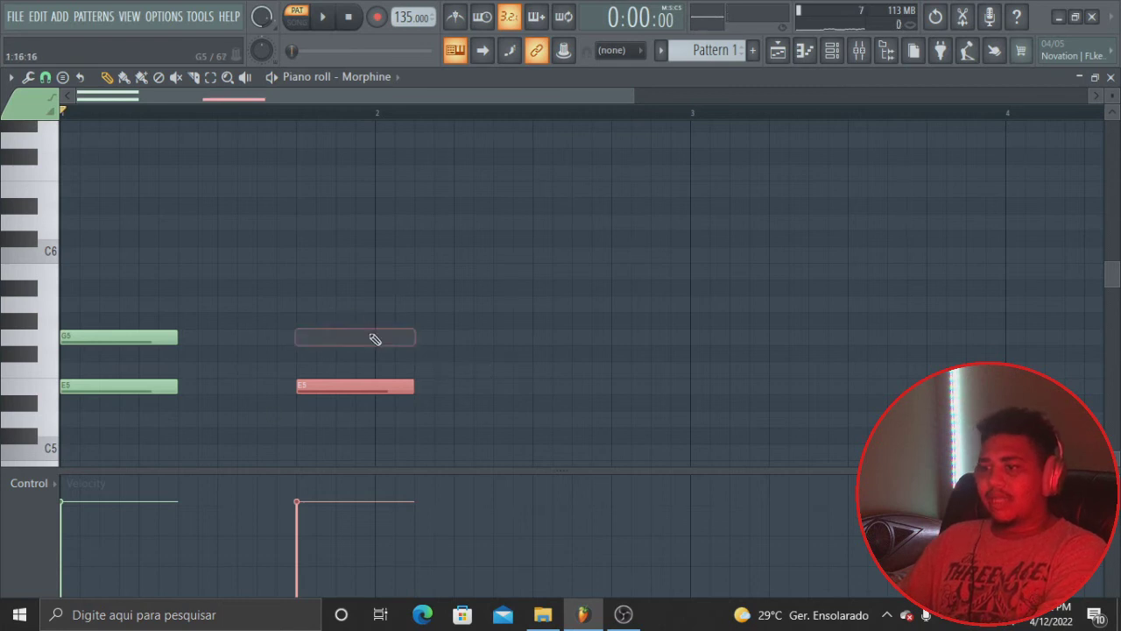
pyautogui.rightClick(367, 386)
pyautogui.rightClick(138, 336)
pyautogui.rightClick(122, 386)
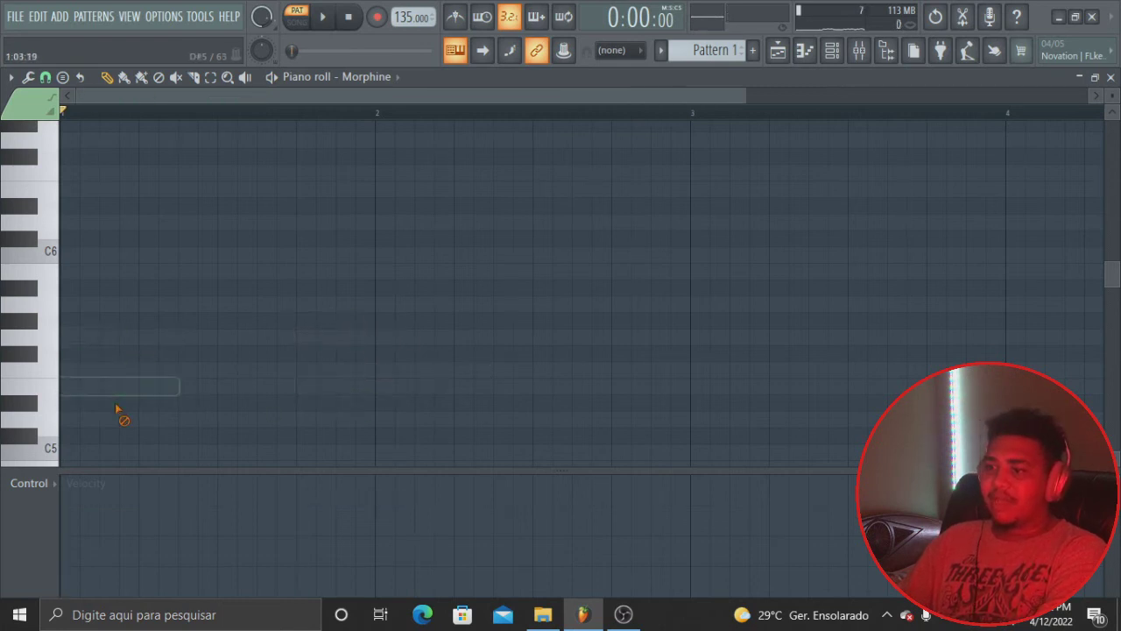
# - Arm recording with the Everything option, run the recording count-in briefly and stop it
pyautogui.click(376, 16)
pyautogui.click(524, 388)
pyautogui.click(384, 23)
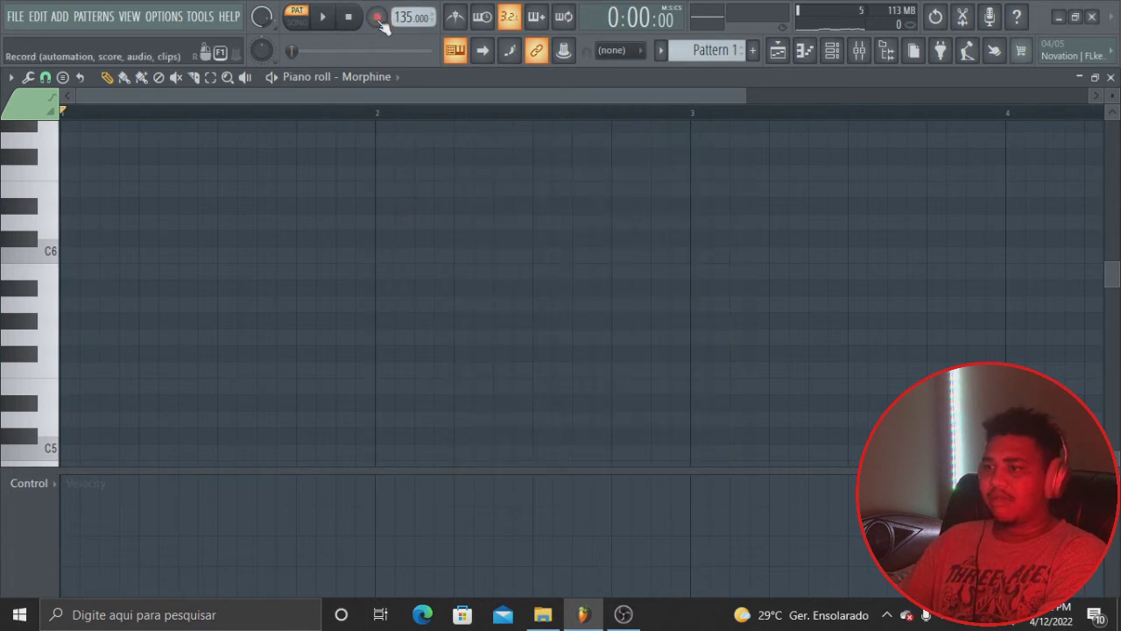
pyautogui.click(378, 19)
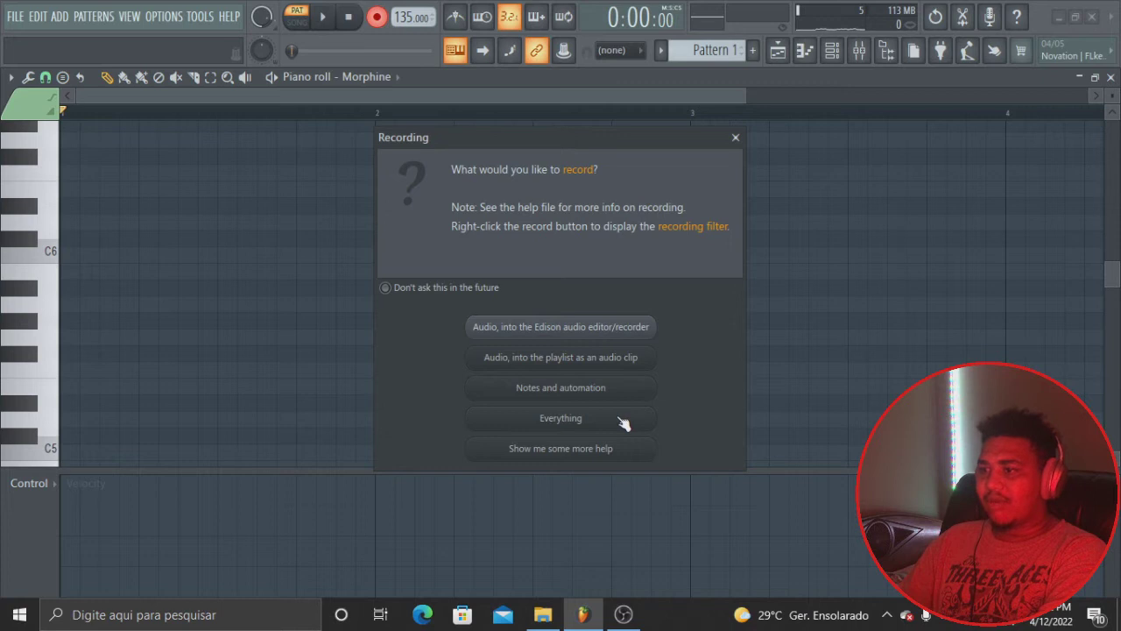
pyautogui.click(565, 418)
pyautogui.press('space')
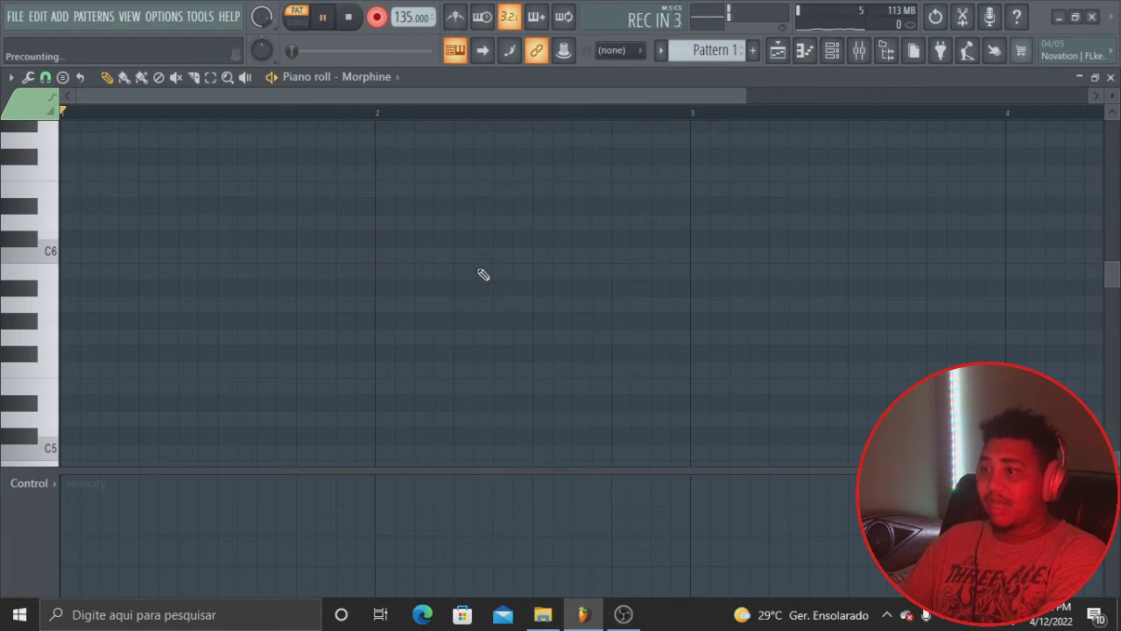
pyautogui.press('space')
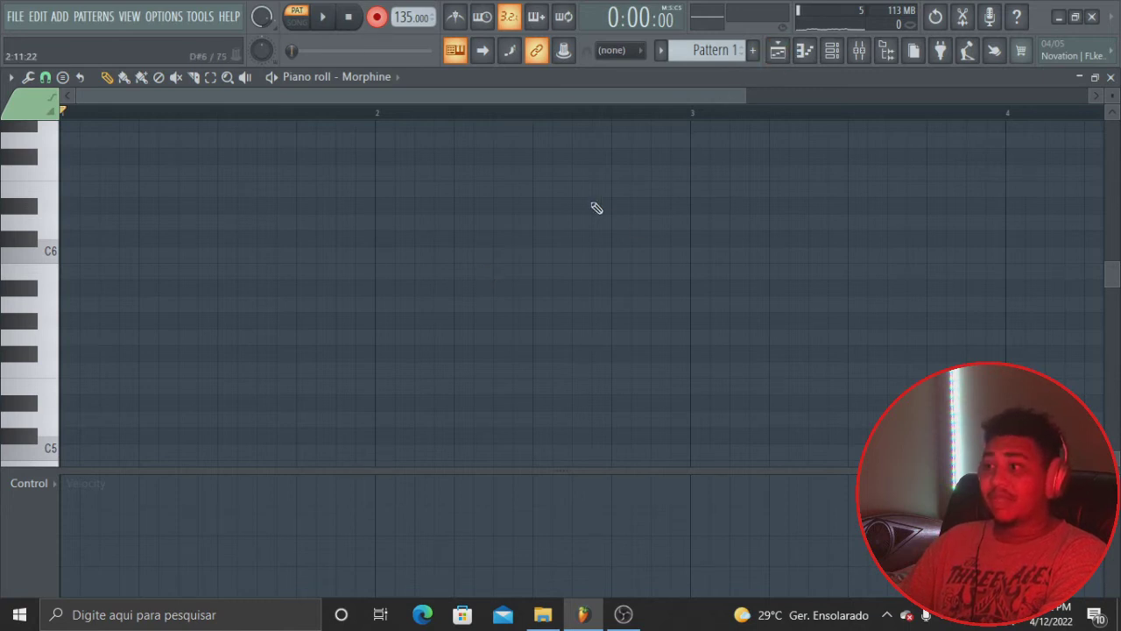
# - Audition the note pairs E5 with G5 and A5 with C6 on Morphine
pyautogui.press('e')
pyautogui.press('t')
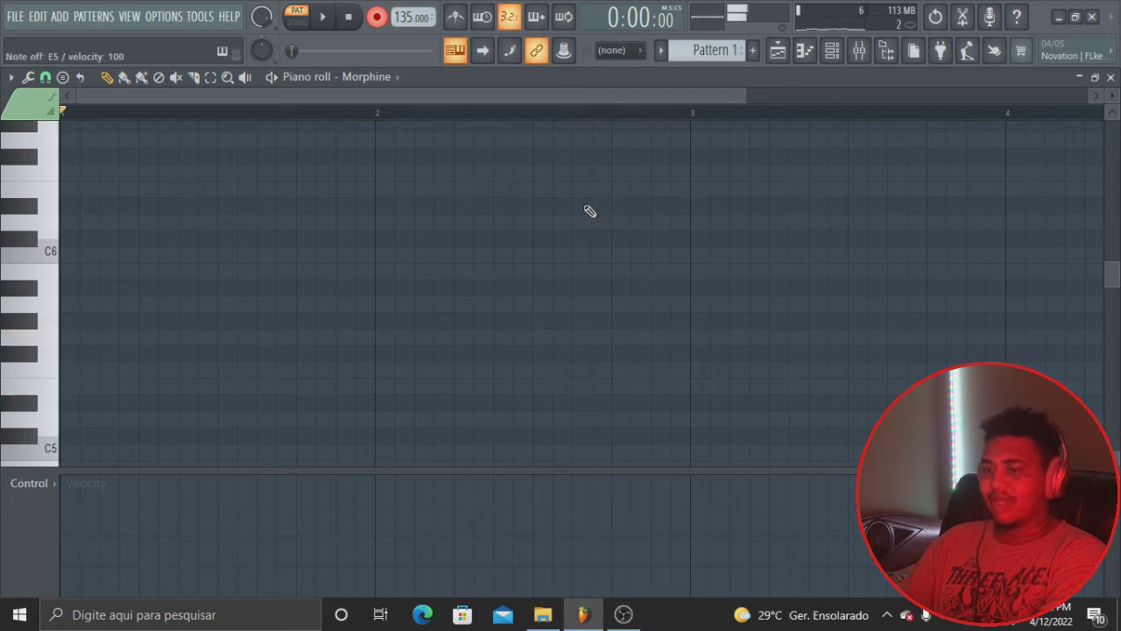
pyautogui.press('y')
pyautogui.press('i')
pyautogui.press('y')
pyautogui.press('i')
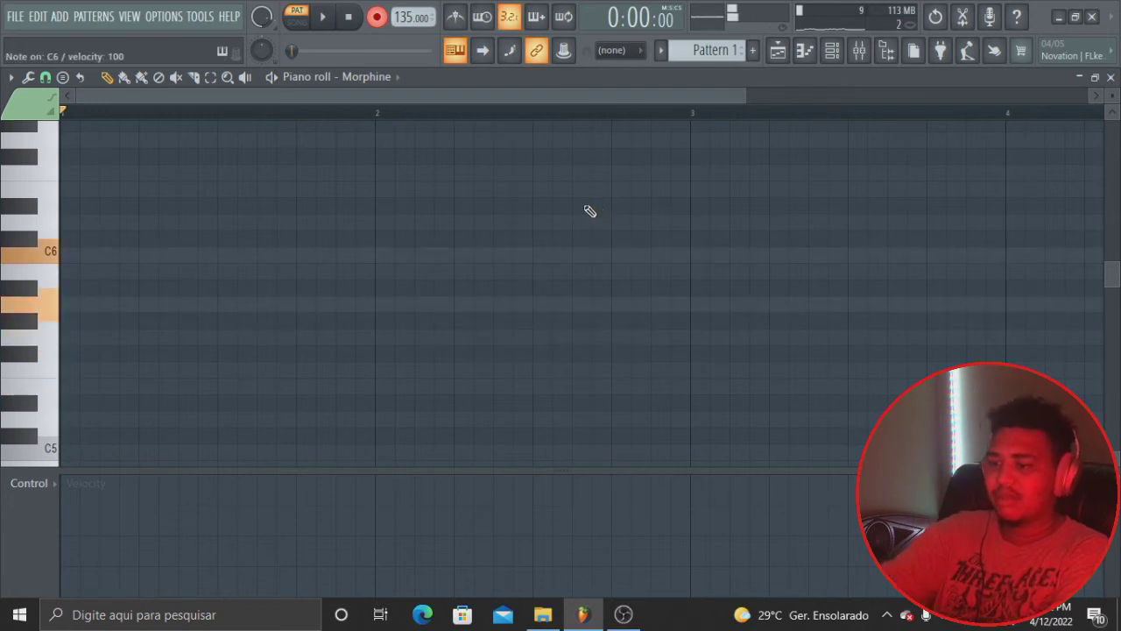
pyautogui.press('y')
pyautogui.press('i')
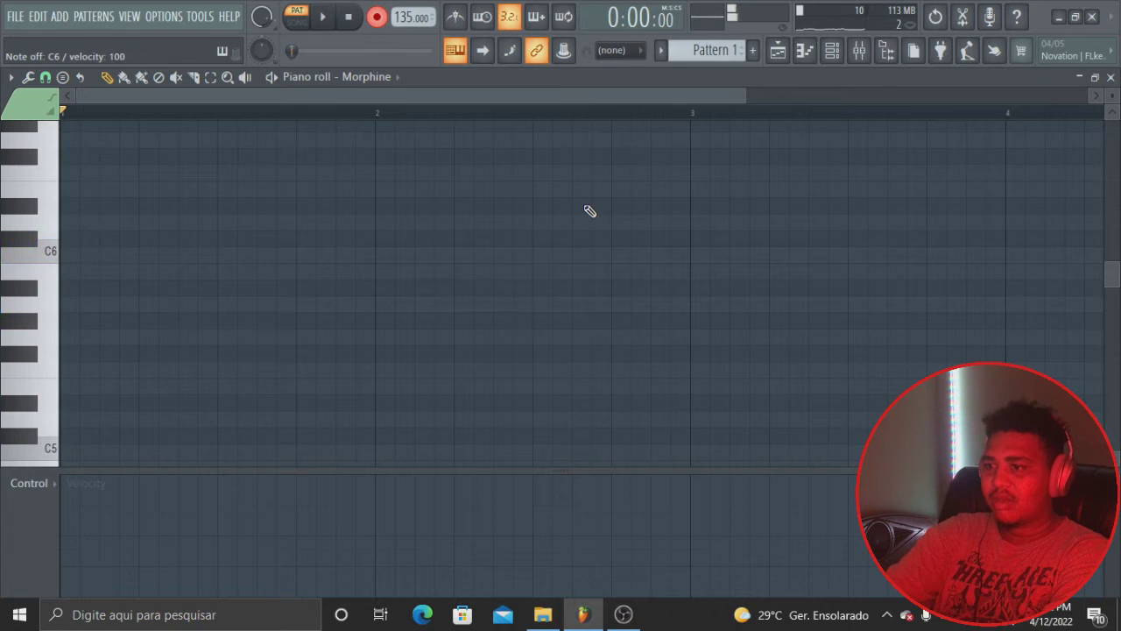
# - Record the E5 and G5 pair twice, followed by the A5 and C6 pair three times, and stop recording
pyautogui.press('space')
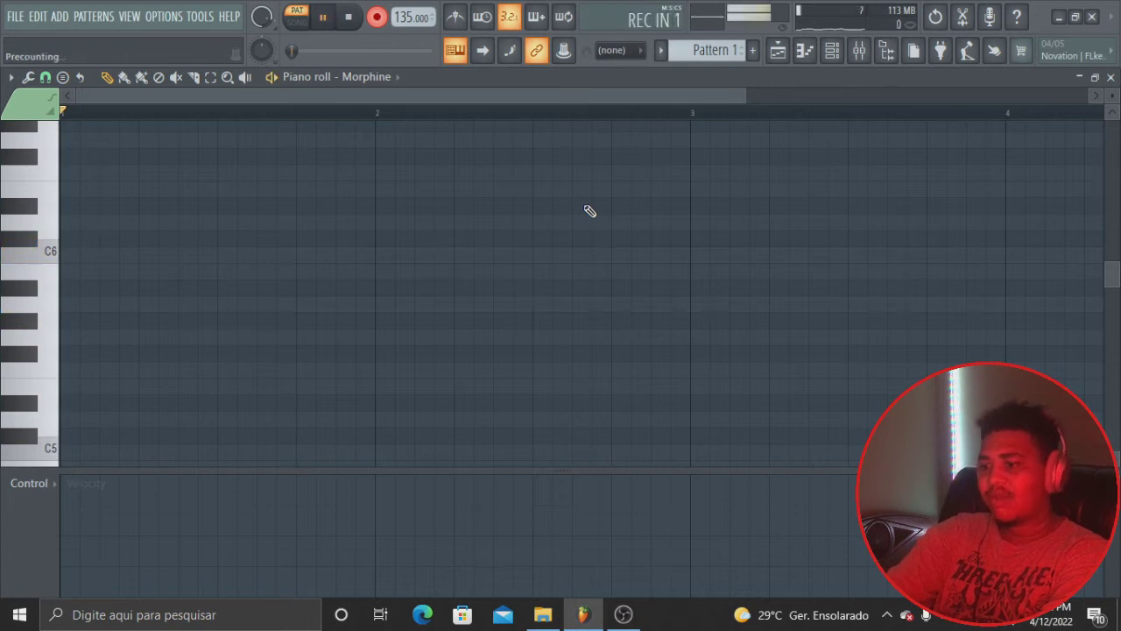
pyautogui.press('e')
pyautogui.press('t')
pyautogui.press('e')
pyautogui.press('t')
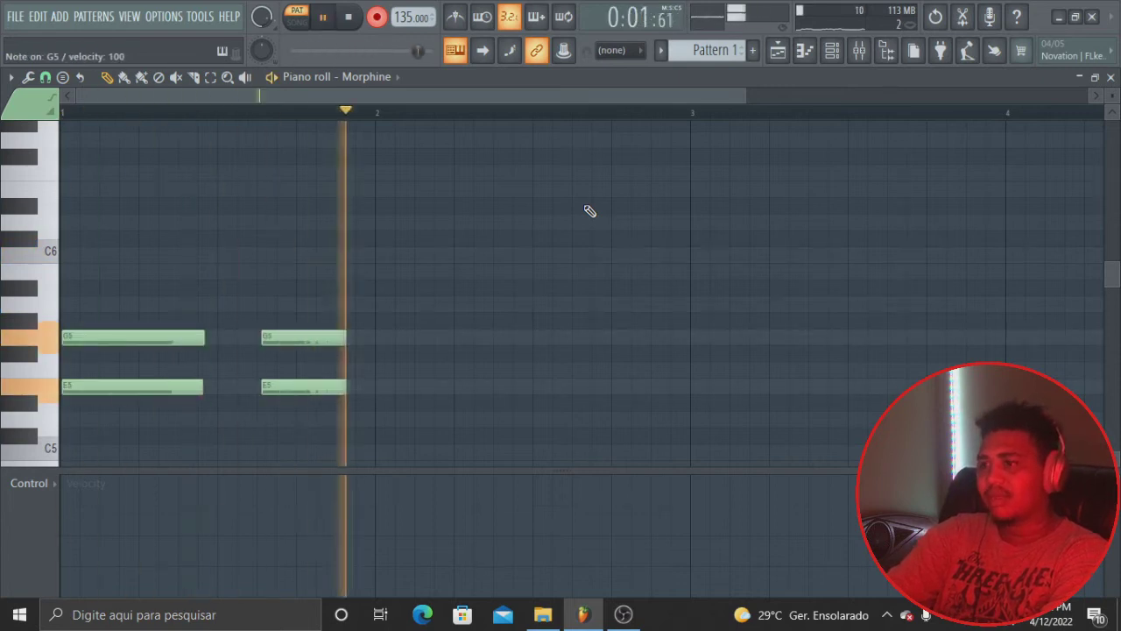
pyautogui.press('y')
pyautogui.press('i')
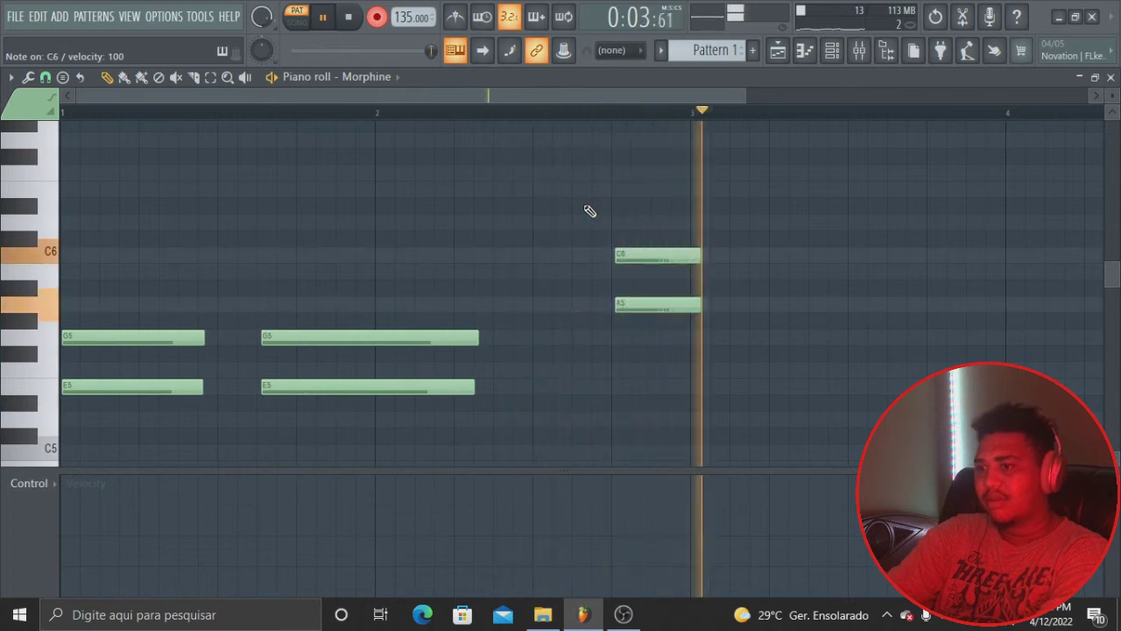
pyautogui.press('y')
pyautogui.press('i')
pyautogui.press('y')
pyautogui.press('i')
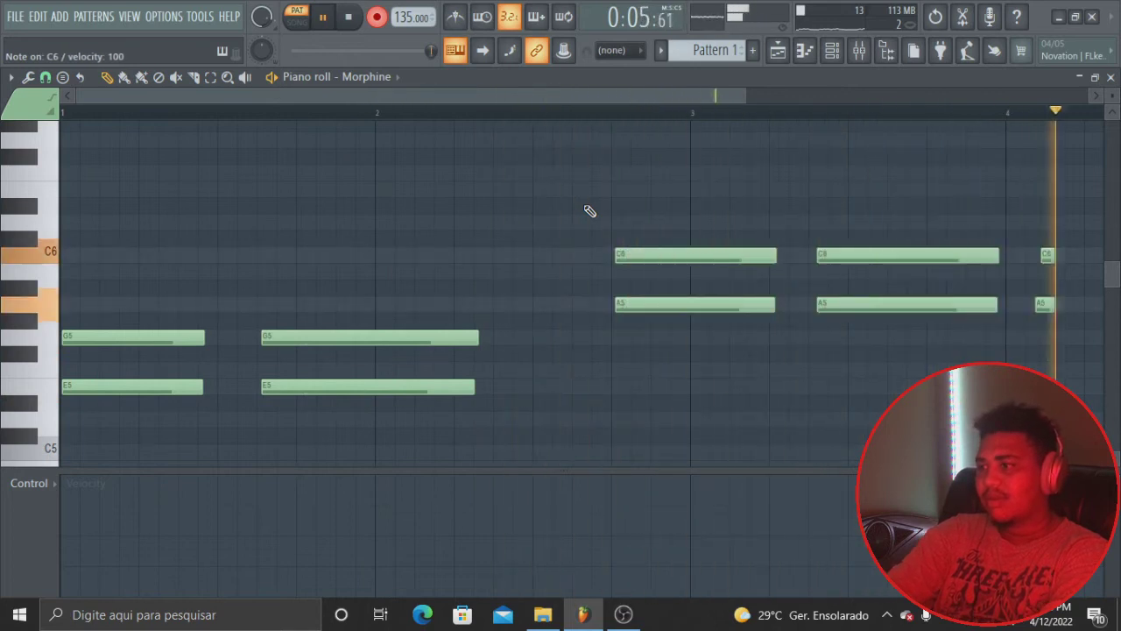
pyautogui.press('space')
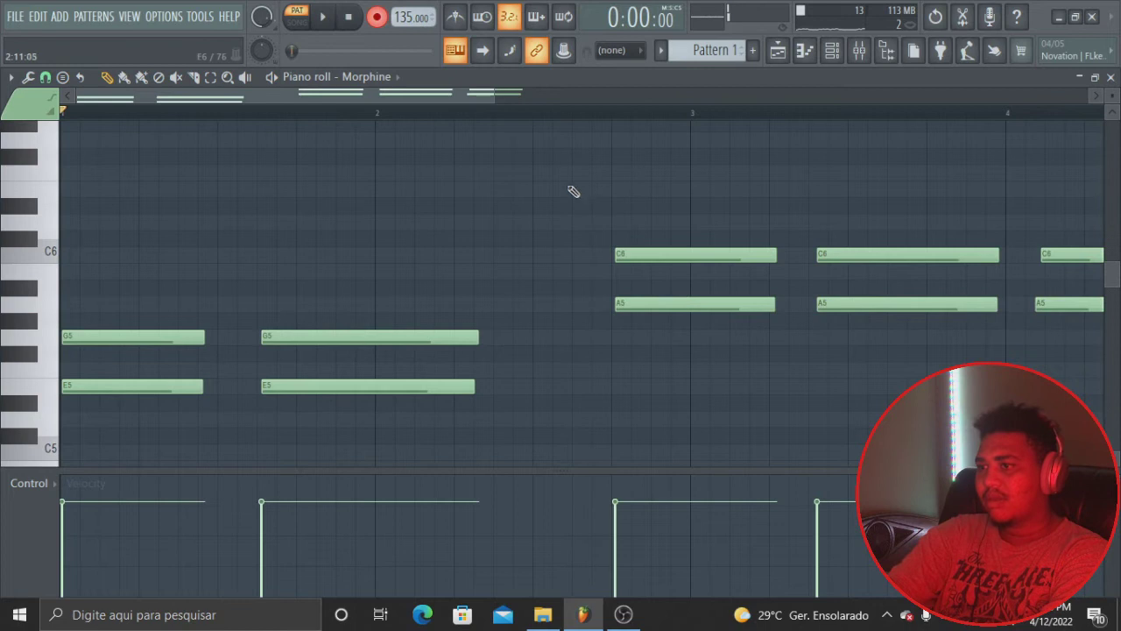
# - Turn recording off and replace the first G5 and E5 notes with eight-step notes at the start of bar 1, checking by playback
pyautogui.moveTo(496, 95); pyautogui.dragTo(707, 114)
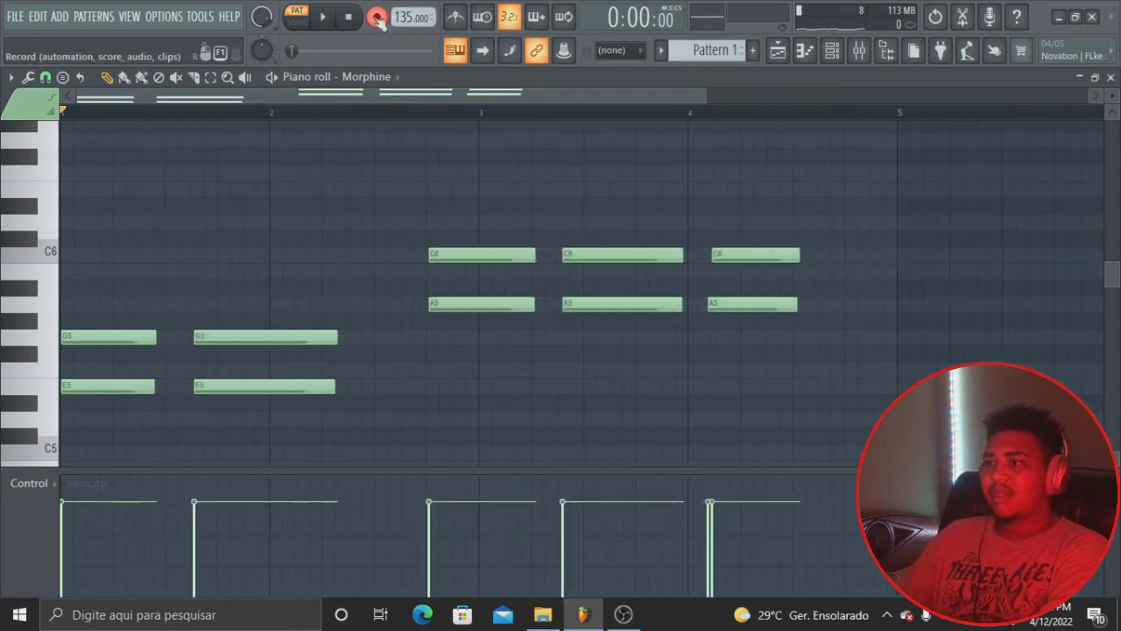
pyautogui.rightClick(64, 340)
pyautogui.click(69, 341)
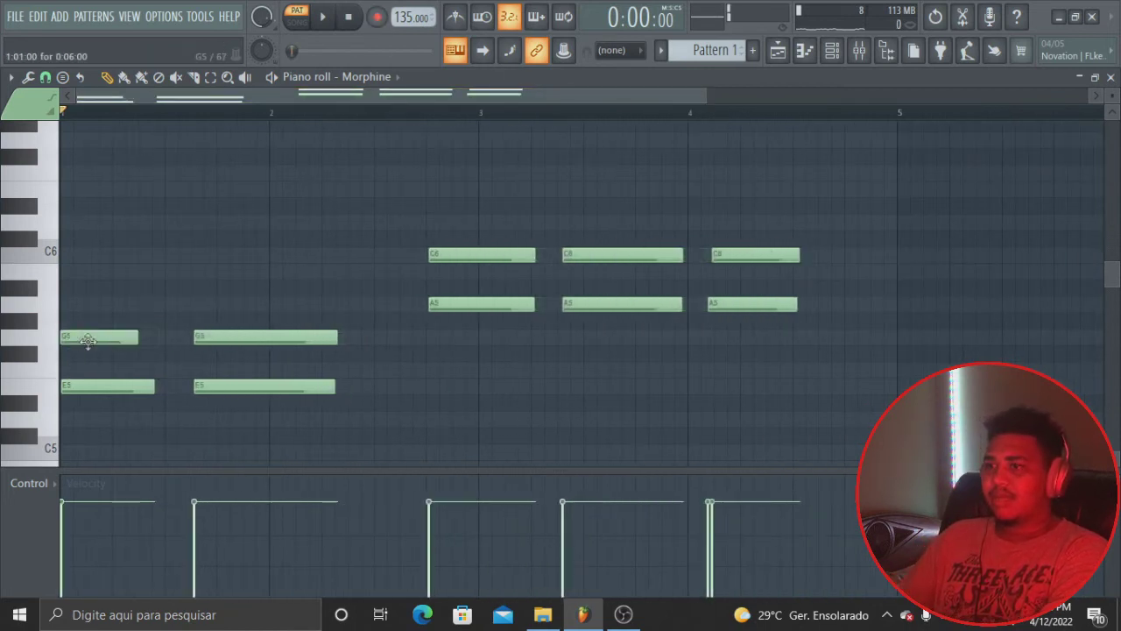
pyautogui.click(143, 338)
pyautogui.rightClick(142, 338)
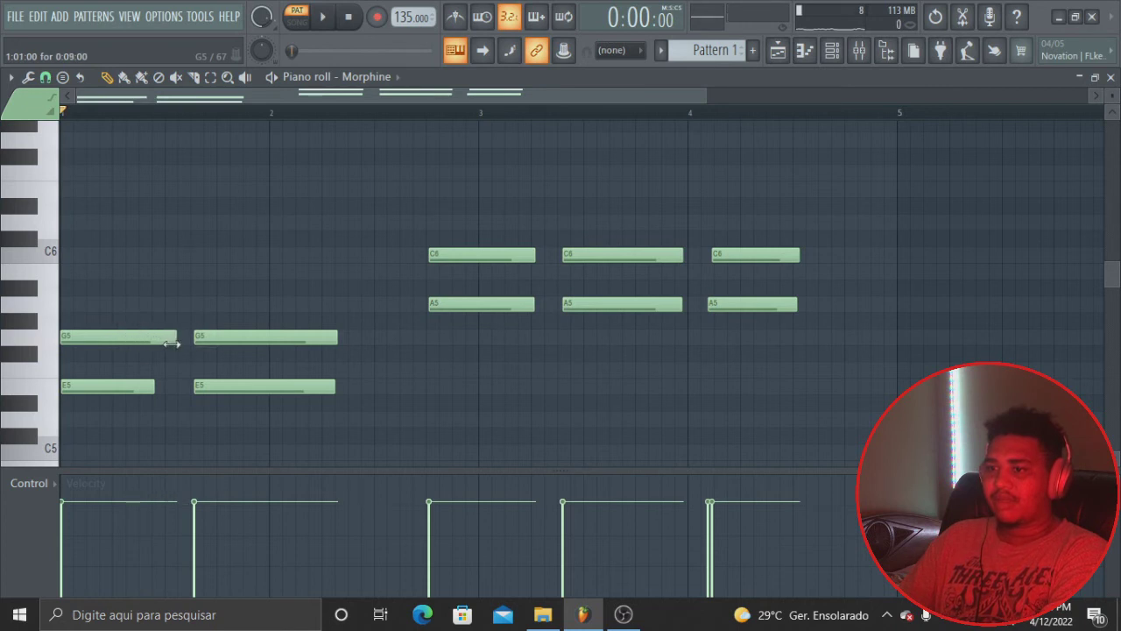
pyautogui.rightClick(81, 389)
pyautogui.click(81, 389)
pyautogui.moveTo(82, 388); pyautogui.dragTo(67, 389)
pyautogui.press('space')
pyautogui.press('space')
# - Replace the second G5 and E5 pair with eight-step notes at step 11 of bar 1 and play it back
pyautogui.rightClick(204, 340)
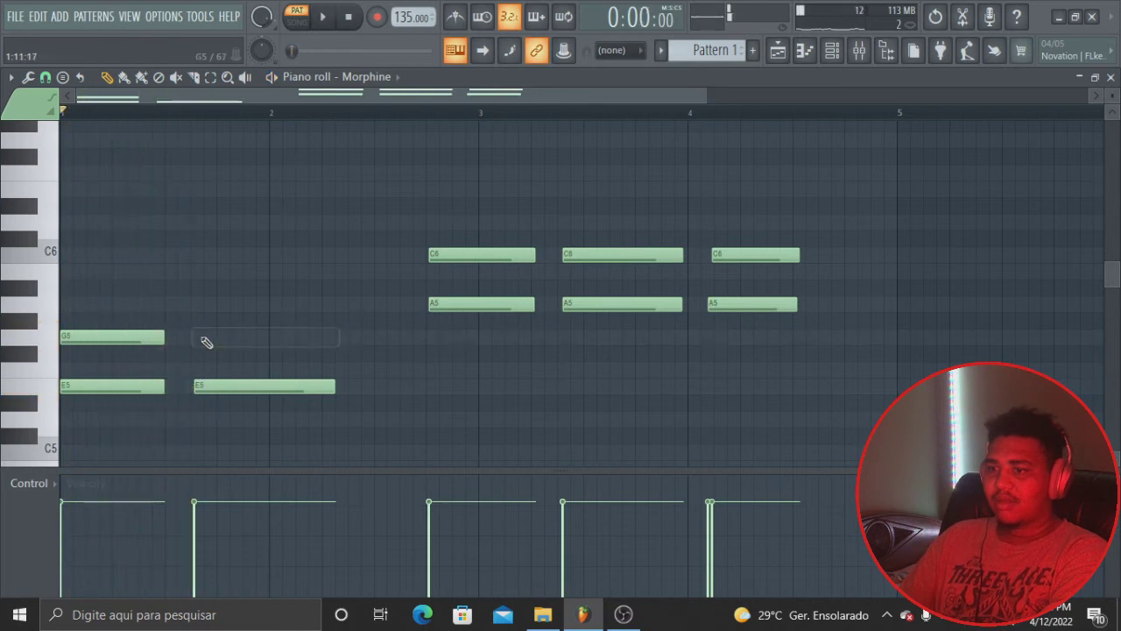
pyautogui.click(198, 339)
pyautogui.rightClick(196, 391)
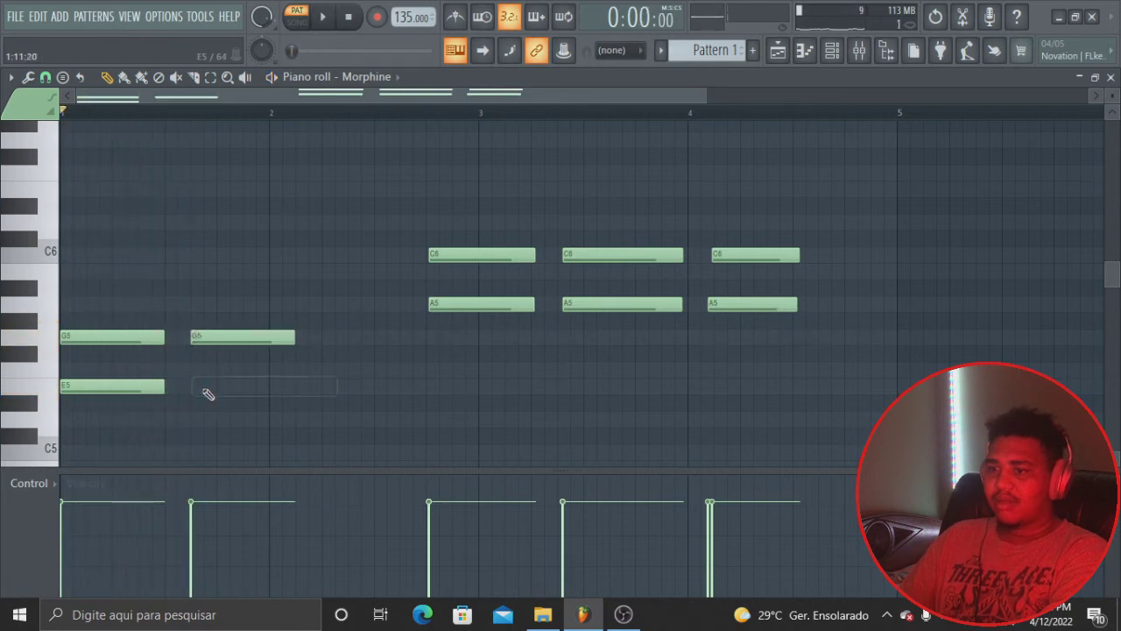
pyautogui.click(193, 388)
pyautogui.press('space')
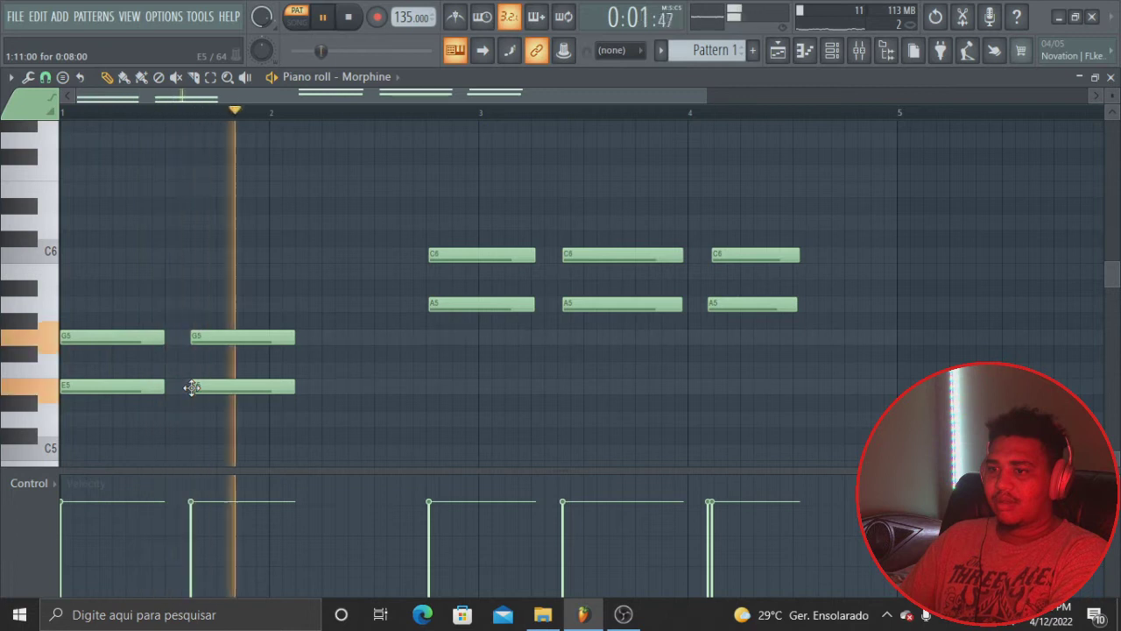
pyautogui.press('space')
# - Replace the first two C6 and A5 pairs with eight-step notes at step 13 of bar 2 and step 7 of bar 3
pyautogui.moveTo(439, 259); pyautogui.dragTo(429, 253)
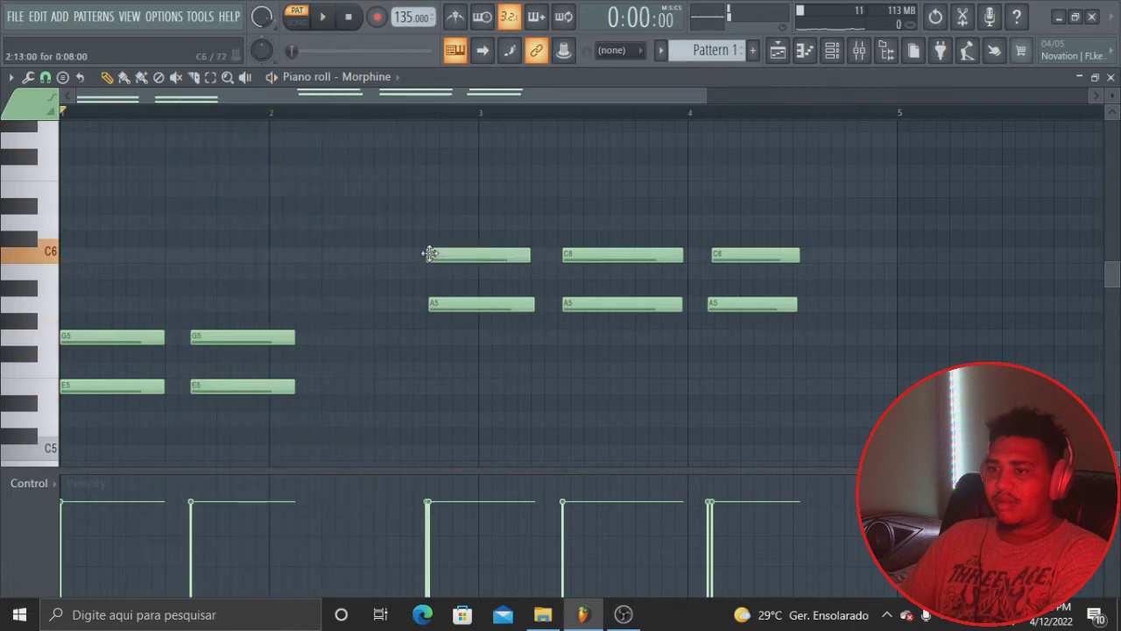
pyautogui.rightClick(449, 306)
pyautogui.click(427, 309)
pyautogui.rightClick(567, 310)
pyautogui.click(567, 309)
pyautogui.rightClick(572, 255)
pyautogui.click(559, 254)
# - Replace the last C6 and A5 pair with eight-step notes at step 3 of bar 4 and play the pattern
pyautogui.rightClick(713, 254)
pyautogui.click(715, 253)
pyautogui.rightClick(732, 306)
pyautogui.click(715, 306)
pyautogui.press('space')
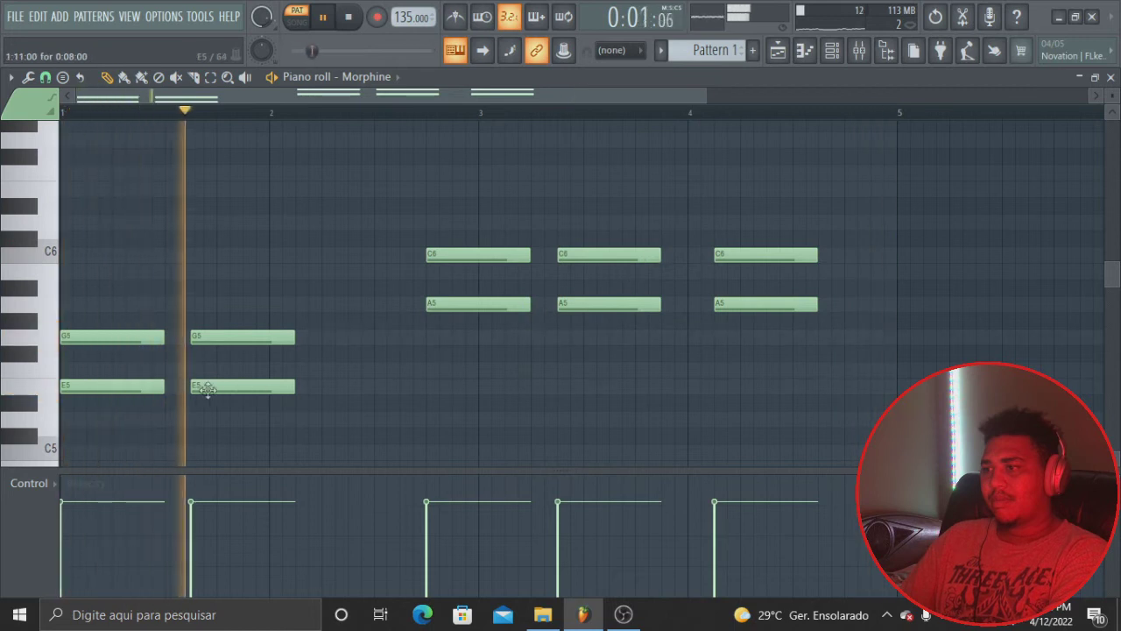
# - Add an eight-step B5 note above each of the two G5 and E5 chords in bar 1, checking by playback
pyautogui.press('space')
pyautogui.click(66, 299)
pyautogui.moveTo(114, 303); pyautogui.dragTo(100, 270)
pyautogui.press('space')
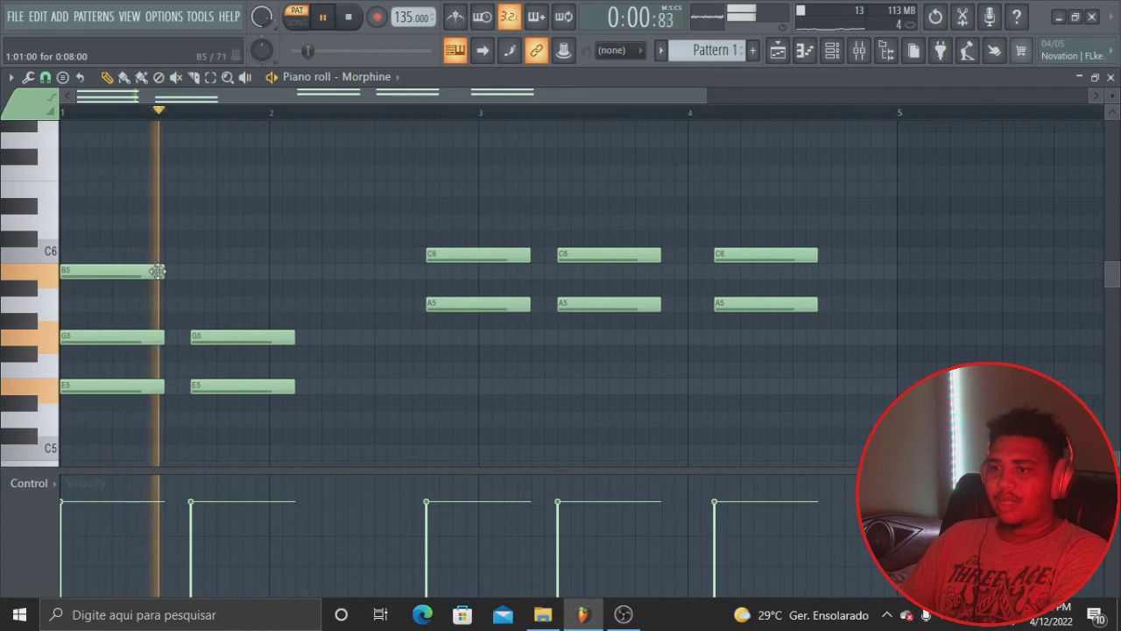
pyautogui.click(195, 272)
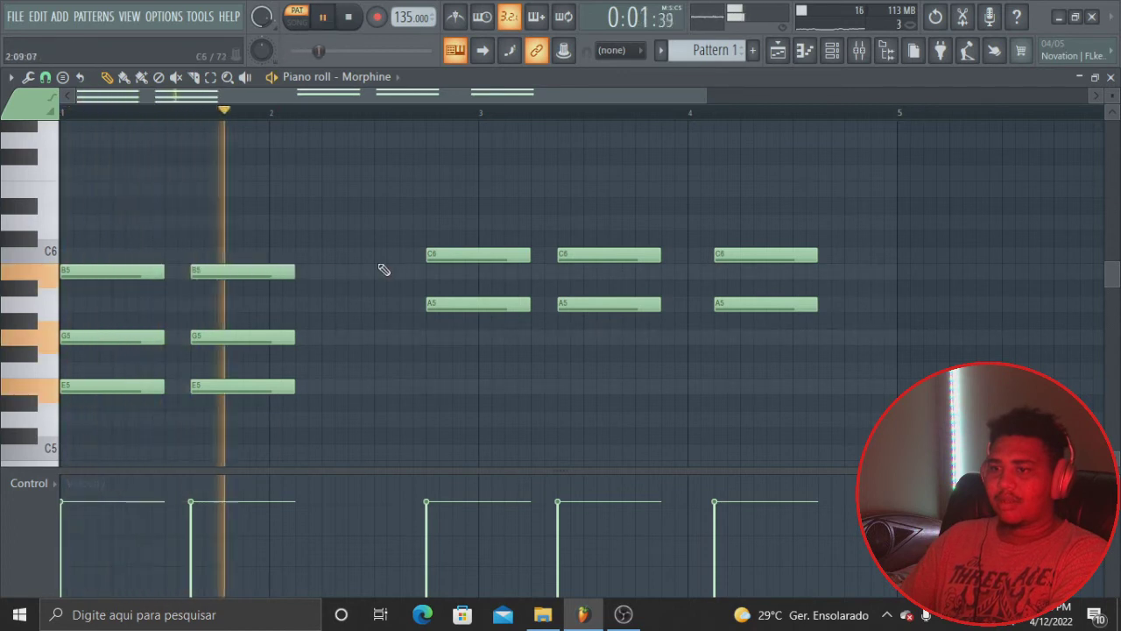
# - Add an eight-step E6 note above each of the three C6 and A5 chords and play the pattern
pyautogui.press('space')
pyautogui.click(461, 221)
pyautogui.moveTo(460, 207); pyautogui.dragTo(461, 186)
pyautogui.press('space')
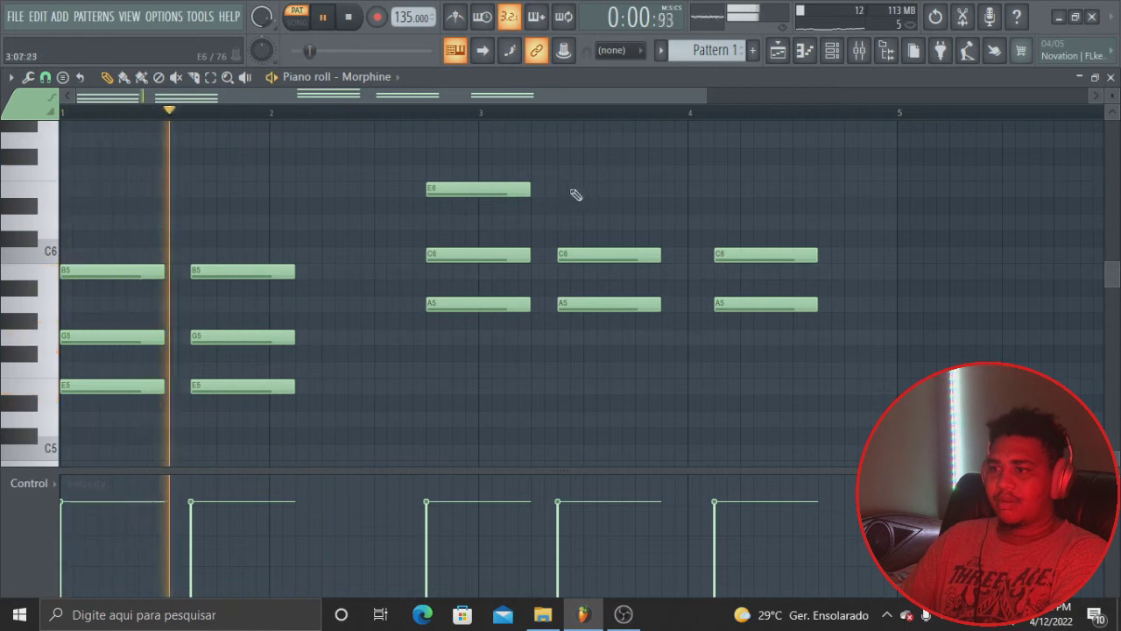
pyautogui.click(560, 187)
pyautogui.click(716, 187)
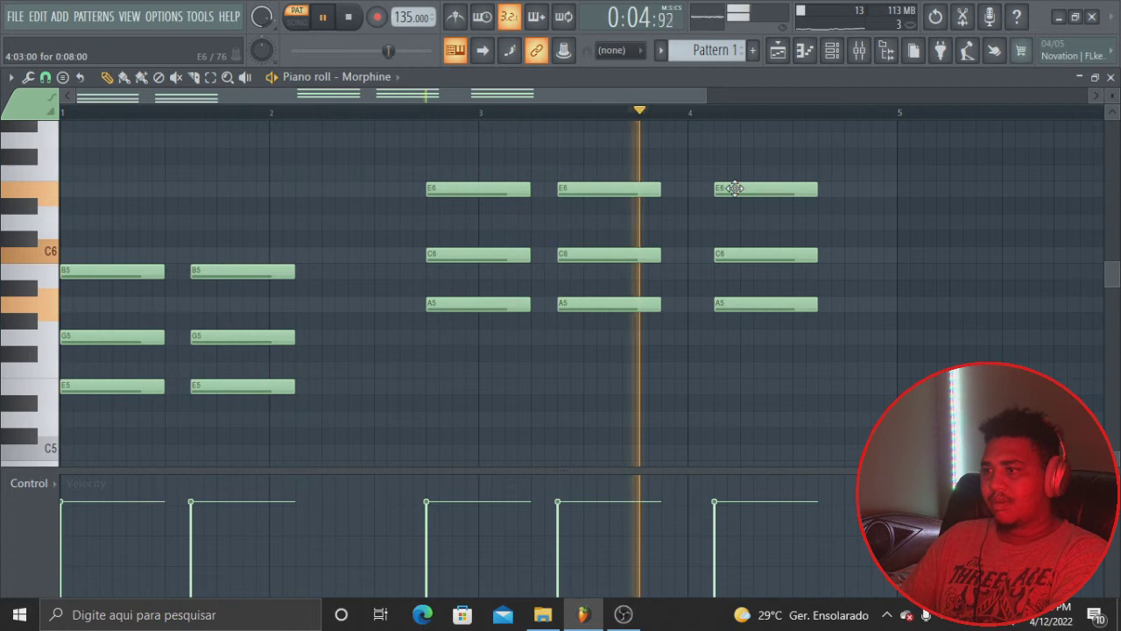
pyautogui.press('space')
pyautogui.press('space')
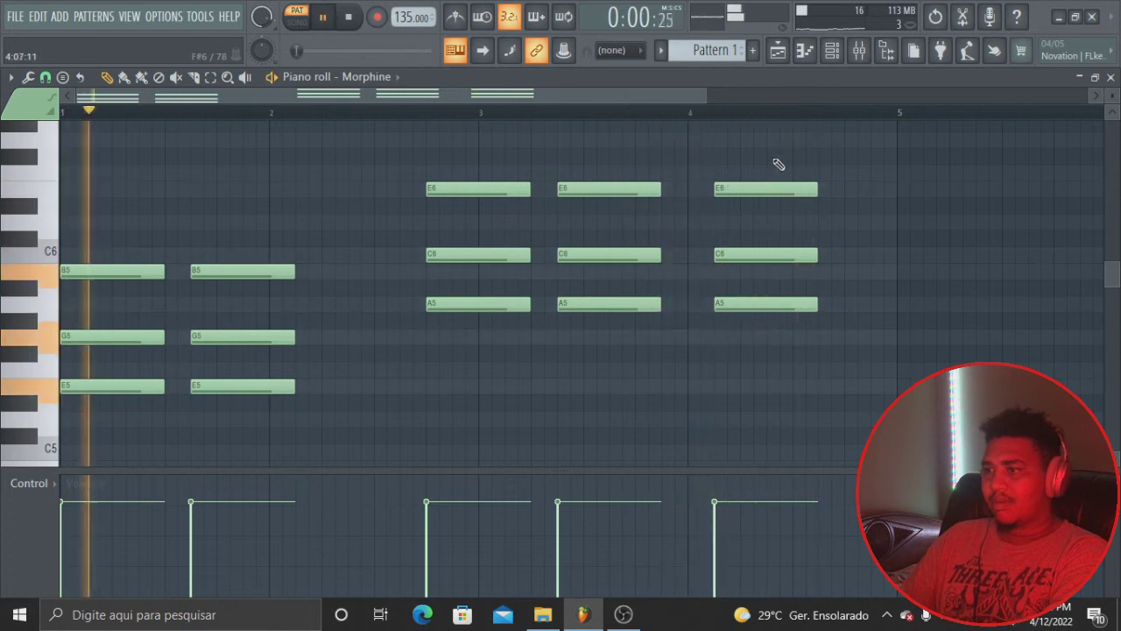
# - Move the notes of the last chord in bar 4 to F6, D6 and B5 and play it back
pyautogui.moveTo(761, 186)
pyautogui.mouseDown()
pyautogui.moveTo(766, 158)
pyautogui.moveTo(763, 172)
pyautogui.mouseUp()
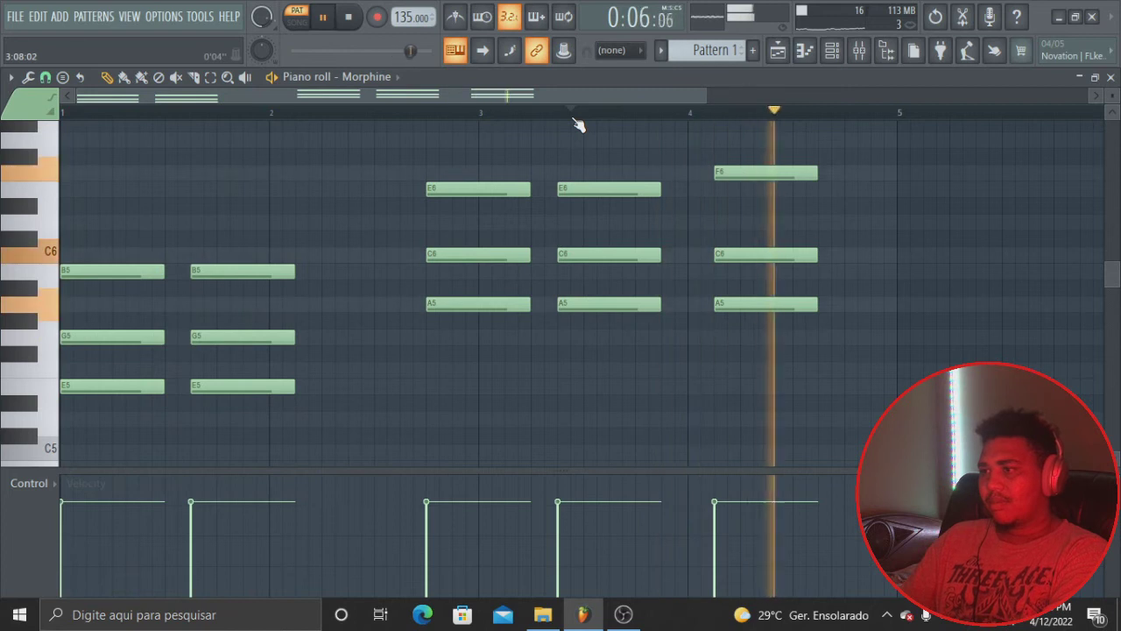
pyautogui.press('space')
pyautogui.moveTo(769, 235); pyautogui.dragTo(768, 219)
pyautogui.moveTo(777, 303); pyautogui.dragTo(773, 264)
pyautogui.press('space')
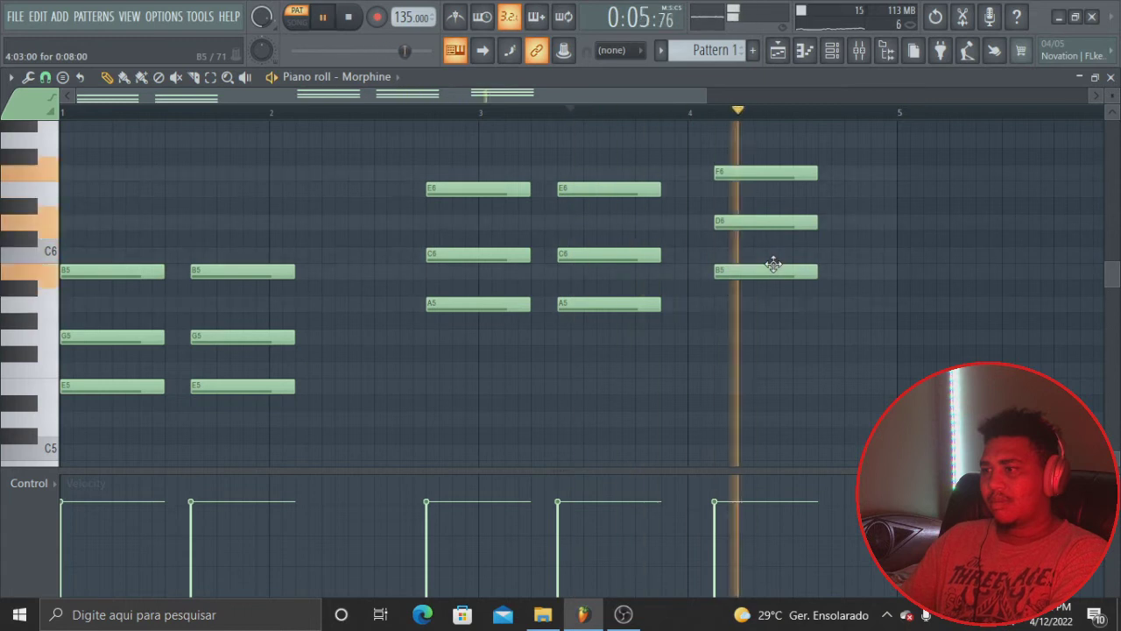
# - Place a Pattern 1 clip at bar 1 of Track 1 in the Playlist
pyautogui.click(778, 50)
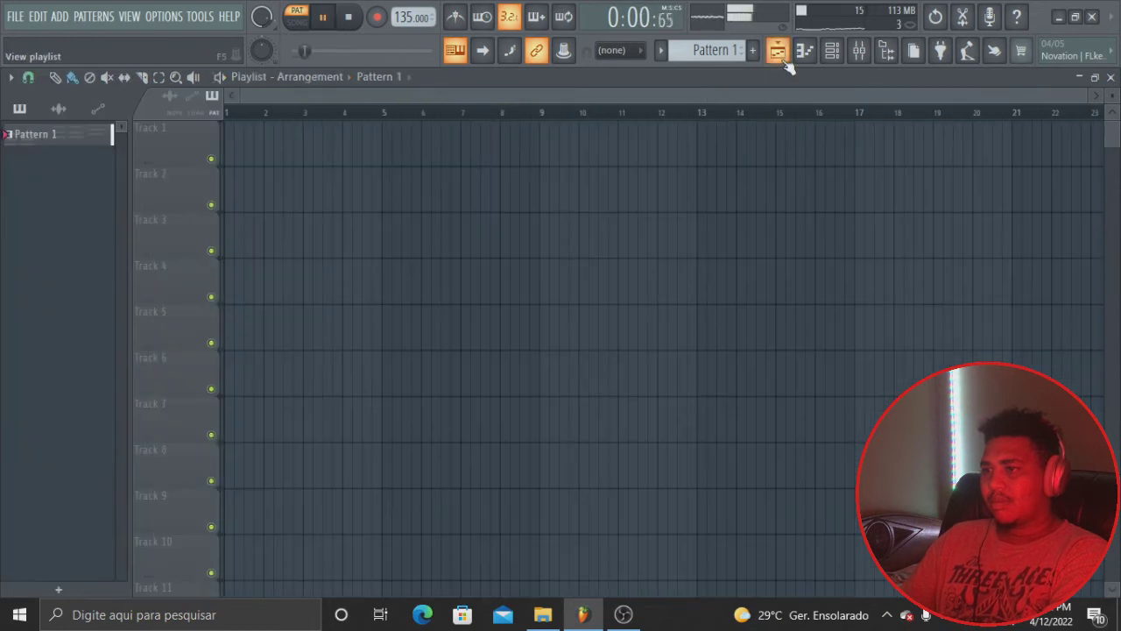
pyautogui.moveTo(470, 155); pyautogui.dragTo(264, 135)
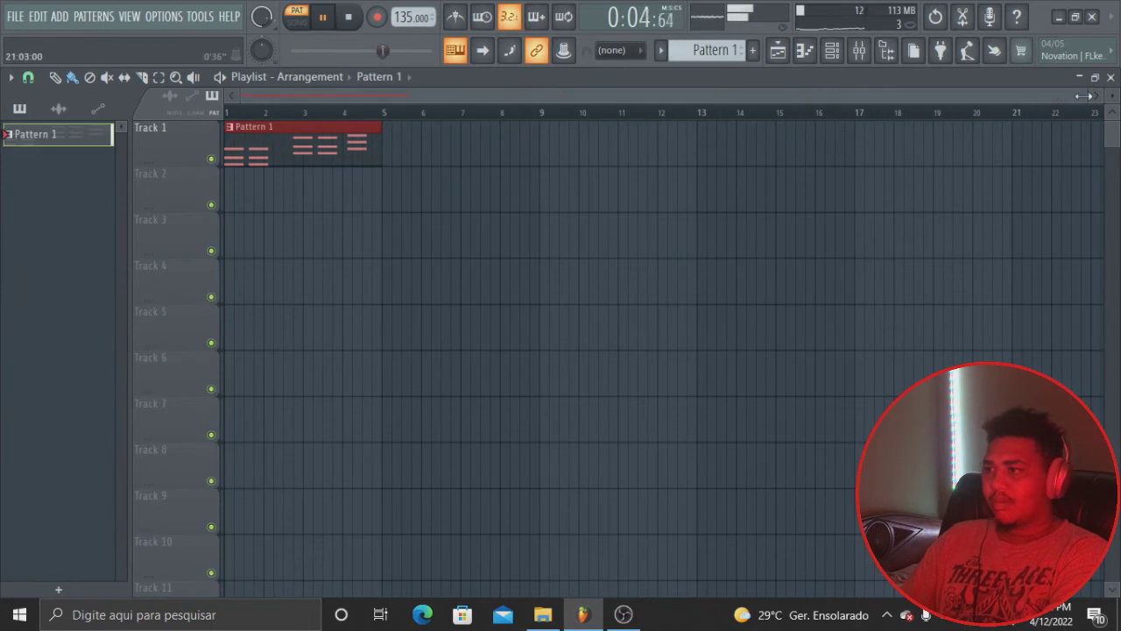
pyautogui.moveTo(1090, 95); pyautogui.dragTo(419, 99)
# - Reopen Pattern 1's Morphine notes, move the last chord in bar 4 to G6, E6 and C6, and play it
pyautogui.doubleClick(618, 139)
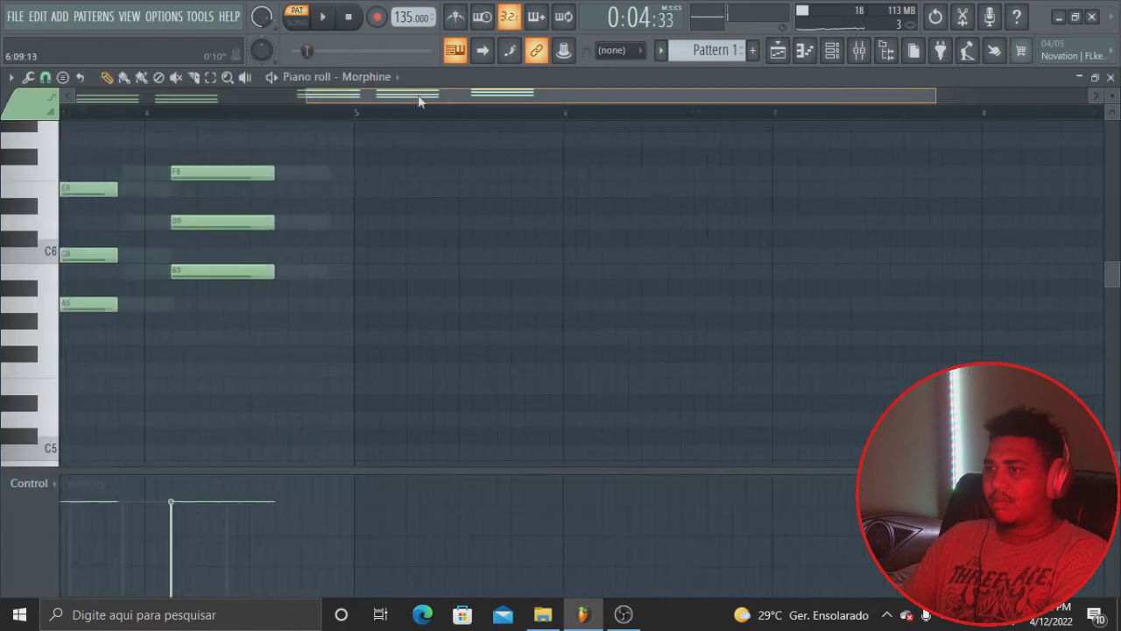
pyautogui.click(353, 112)
pyautogui.press('space')
pyautogui.press('space')
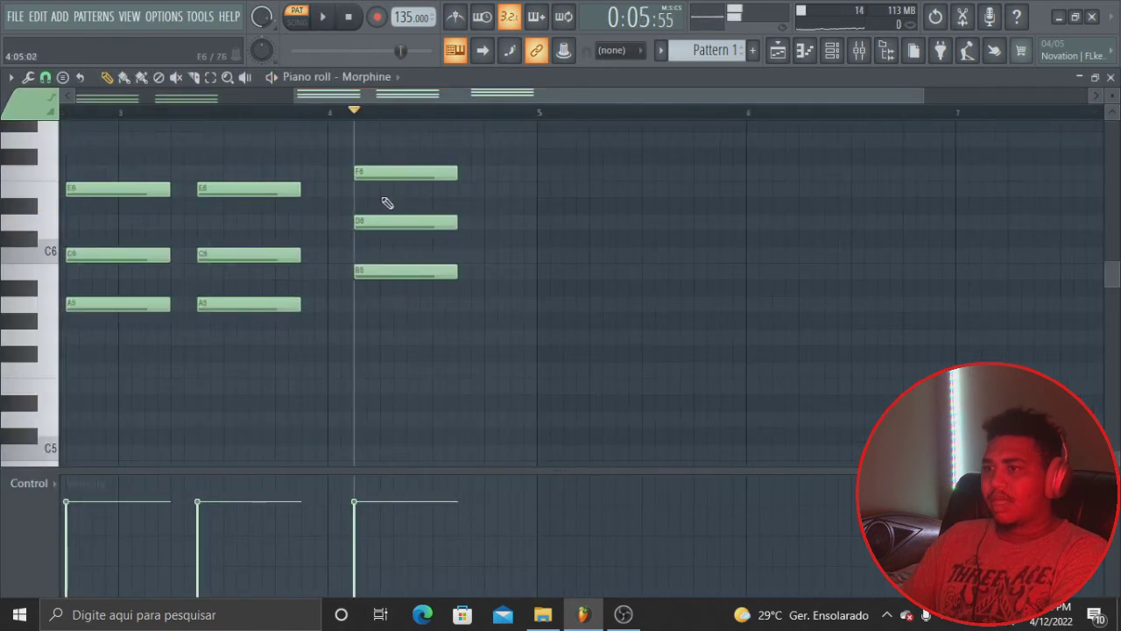
pyautogui.moveTo(405, 177); pyautogui.dragTo(401, 138)
pyautogui.moveTo(384, 209); pyautogui.dragTo(382, 190)
pyautogui.moveTo(388, 268)
pyautogui.mouseDown()
pyautogui.moveTo(390, 244)
pyautogui.moveTo(395, 268)
pyautogui.mouseUp()
pyautogui.press('space')
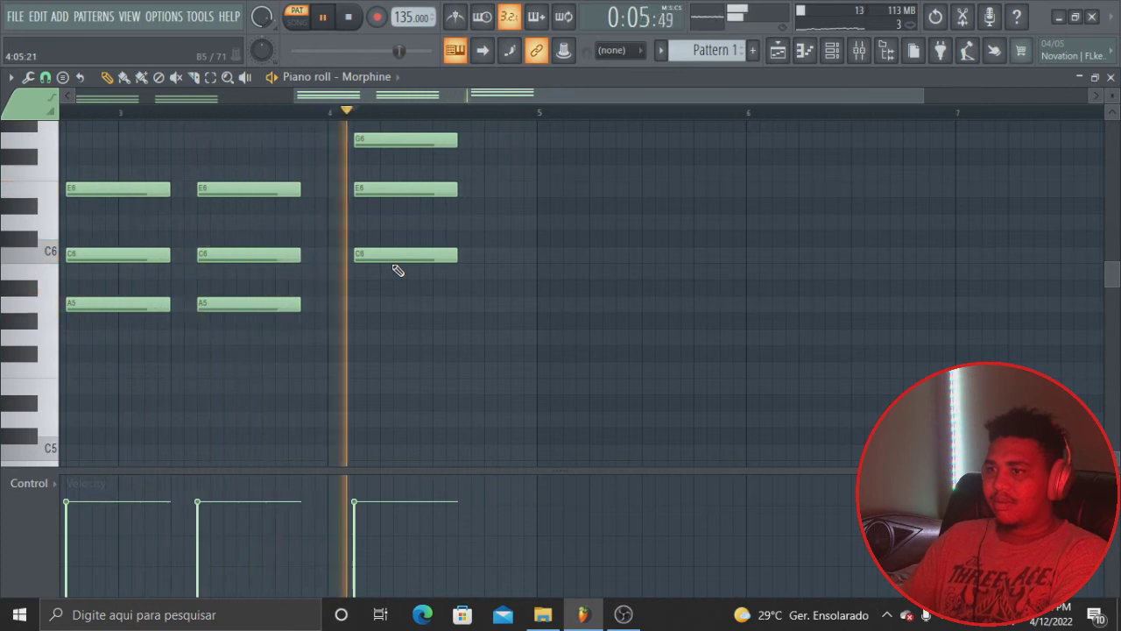
pyautogui.press('space')
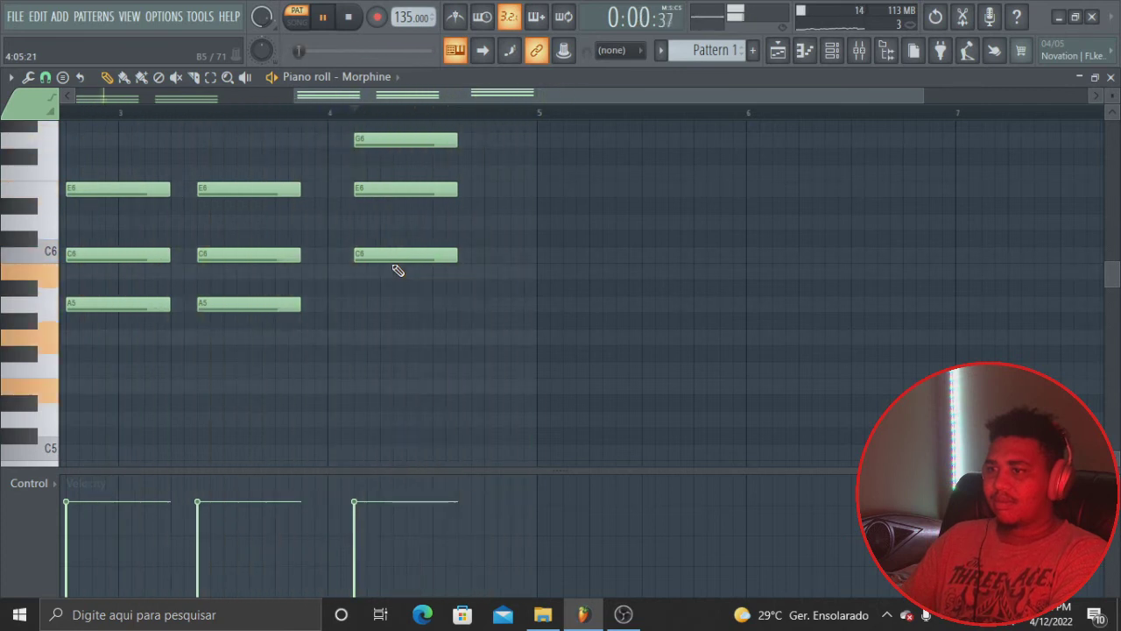
# - Try a four-step G6, E6 and C6 chord at step 13 of bar 4, then delete it and stop playback
pyautogui.moveTo(436, 132); pyautogui.dragTo(529, 256)
pyautogui.press('space')
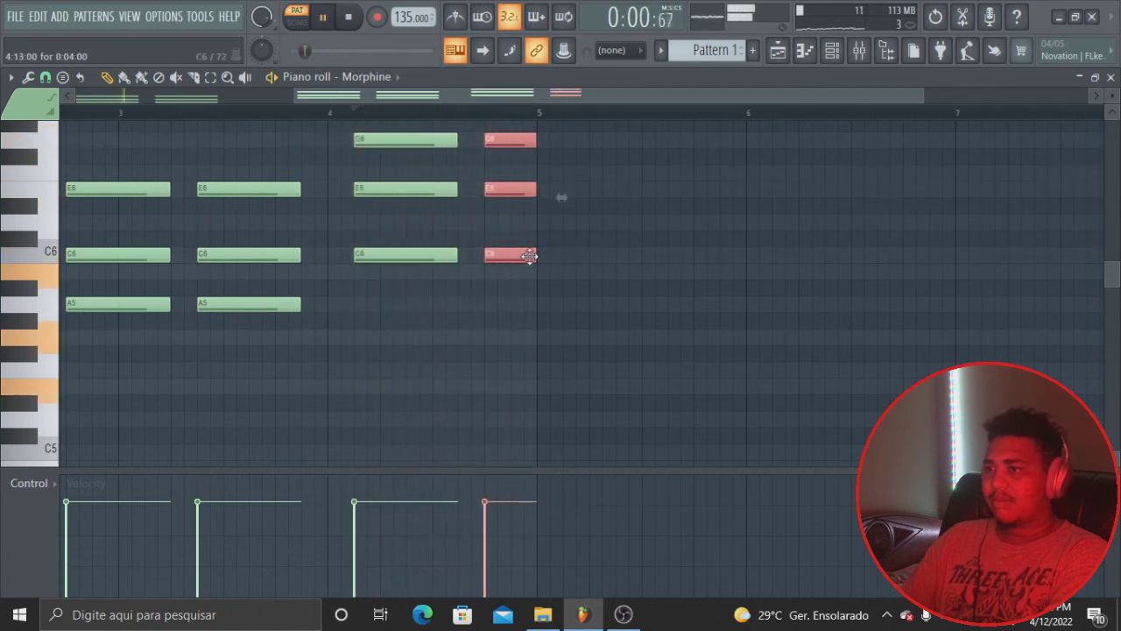
pyautogui.press('Delete')
pyautogui.press('space')
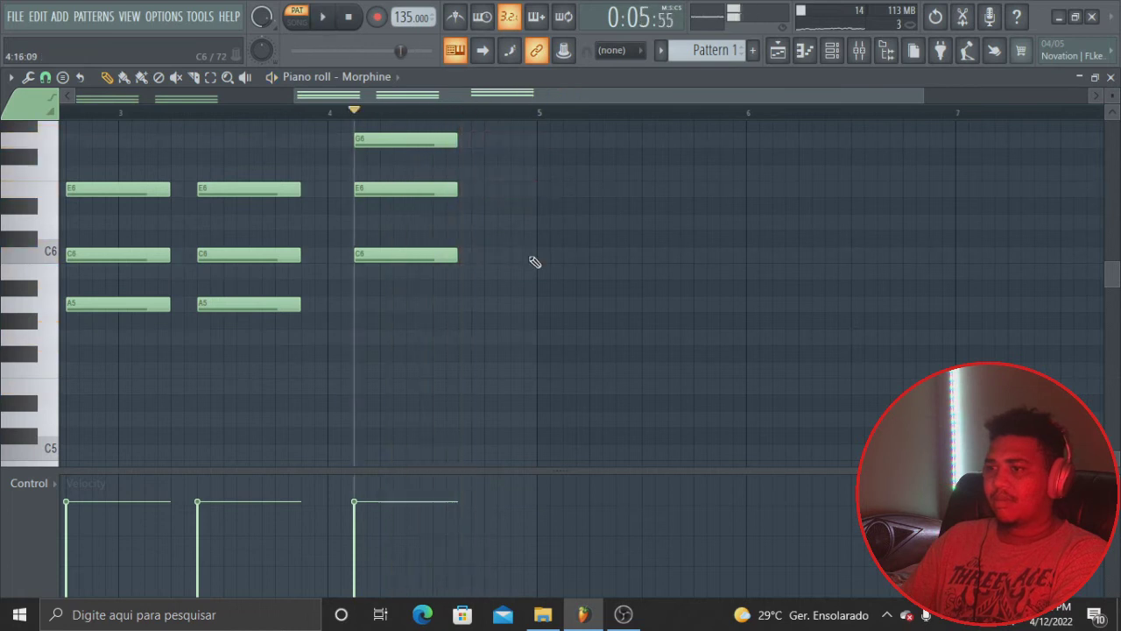
# - Return to the Playlist, show the Channel rack and switch to the empty Pattern 2
pyautogui.click(778, 50)
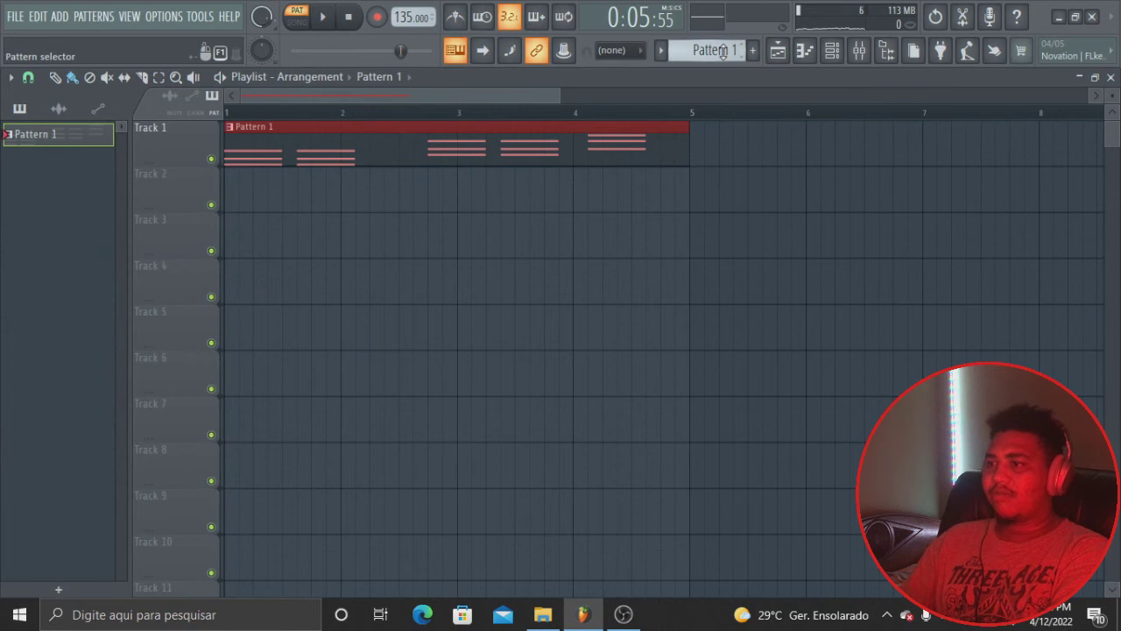
pyautogui.scroll(-1, 723, 52)
pyautogui.scroll(1, 723, 51)
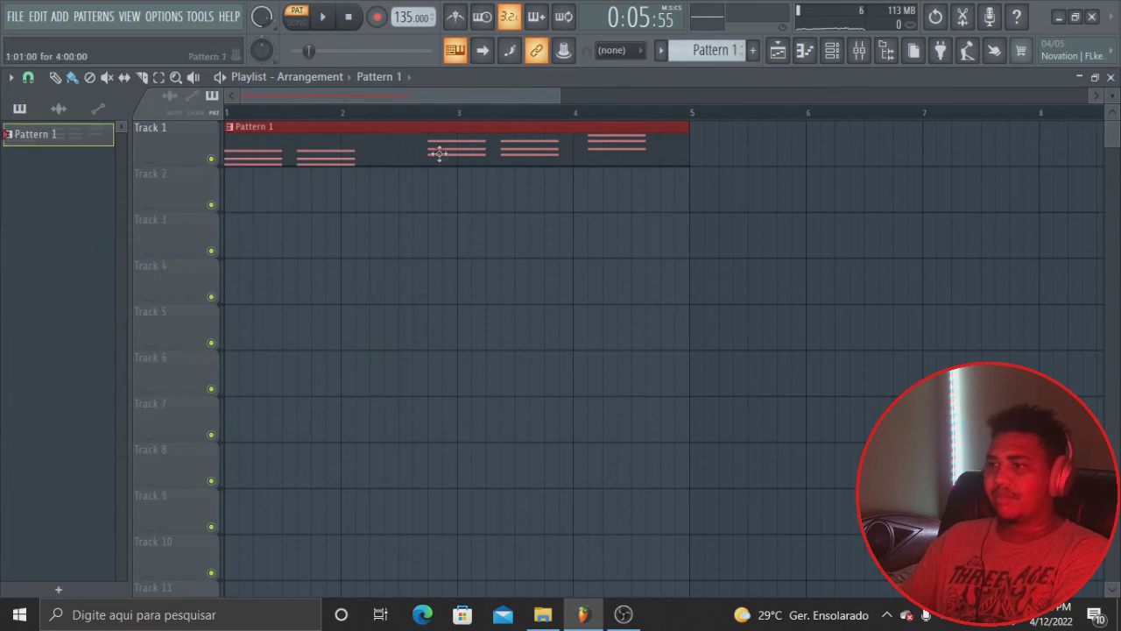
pyautogui.click(834, 50)
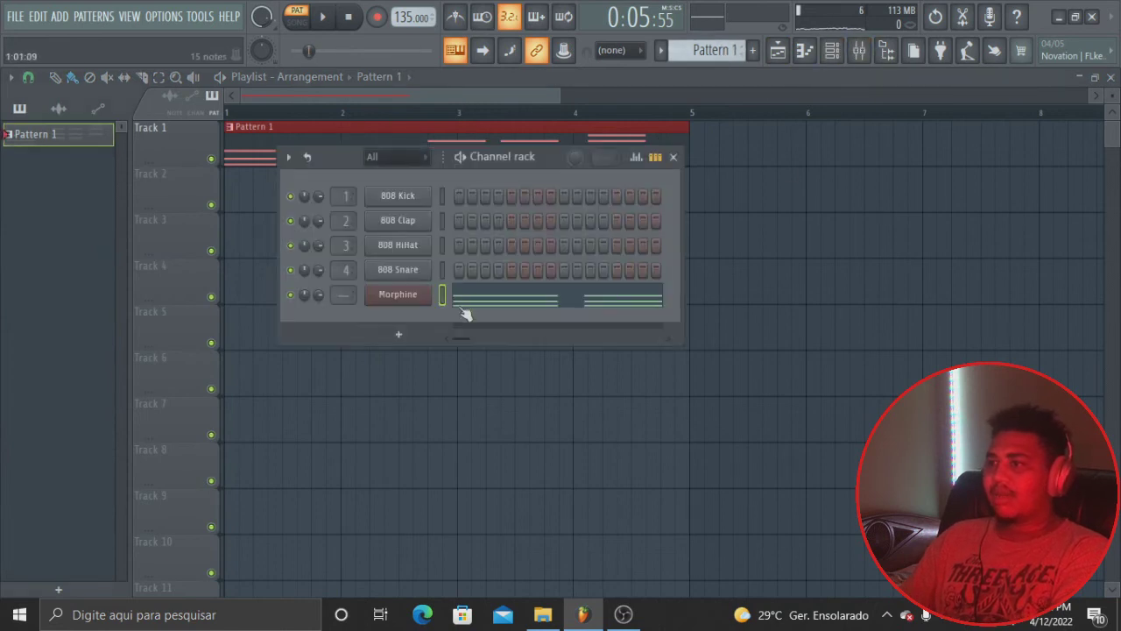
pyautogui.scroll(-1, 697, 52)
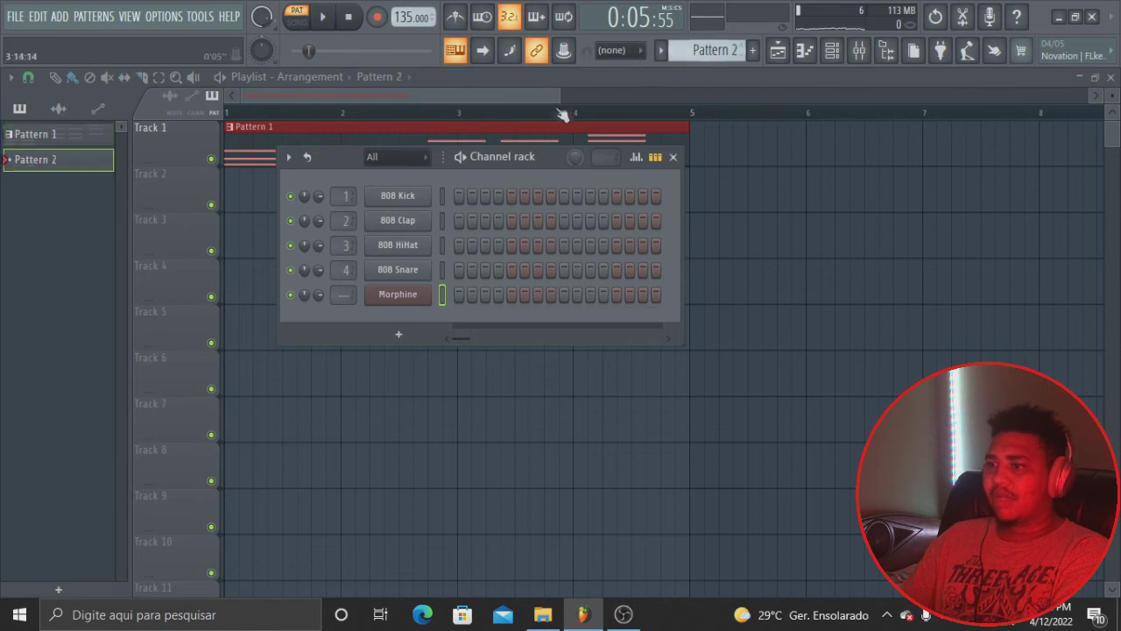
# - Place a Pattern 2 clip at bar 1 of Track 2
pyautogui.click(528, 128)
pyautogui.click(527, 199)
pyautogui.moveTo(566, 208); pyautogui.dragTo(201, 198)
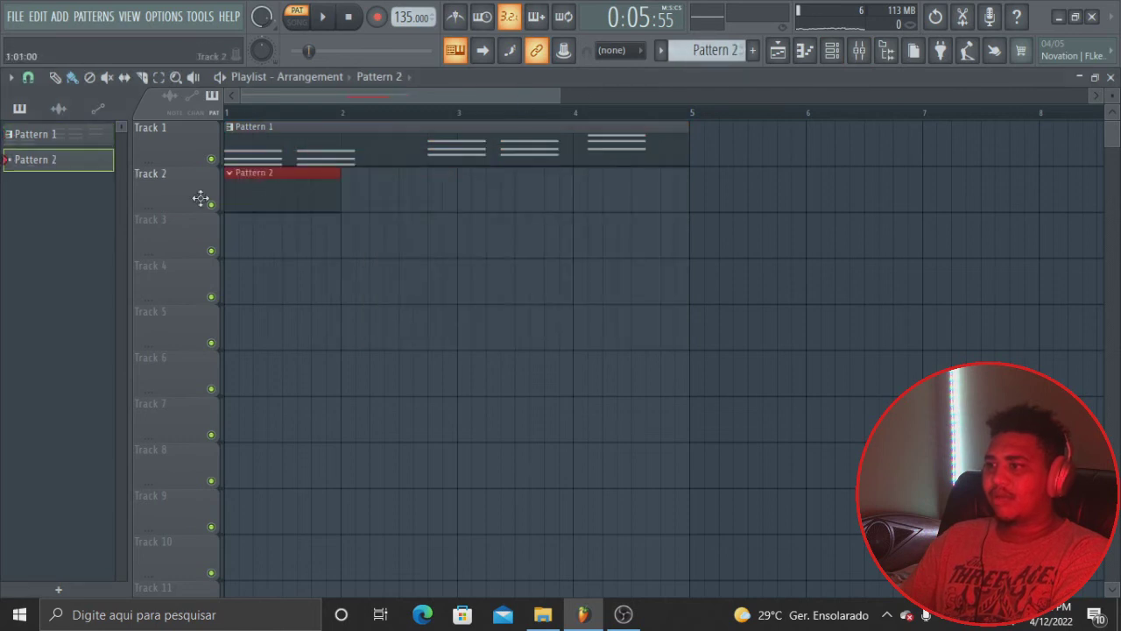
# - Show Pattern 2's channels and browse the sample library to the Kicks folder in the Drums pack
pyautogui.doubleClick(274, 203)
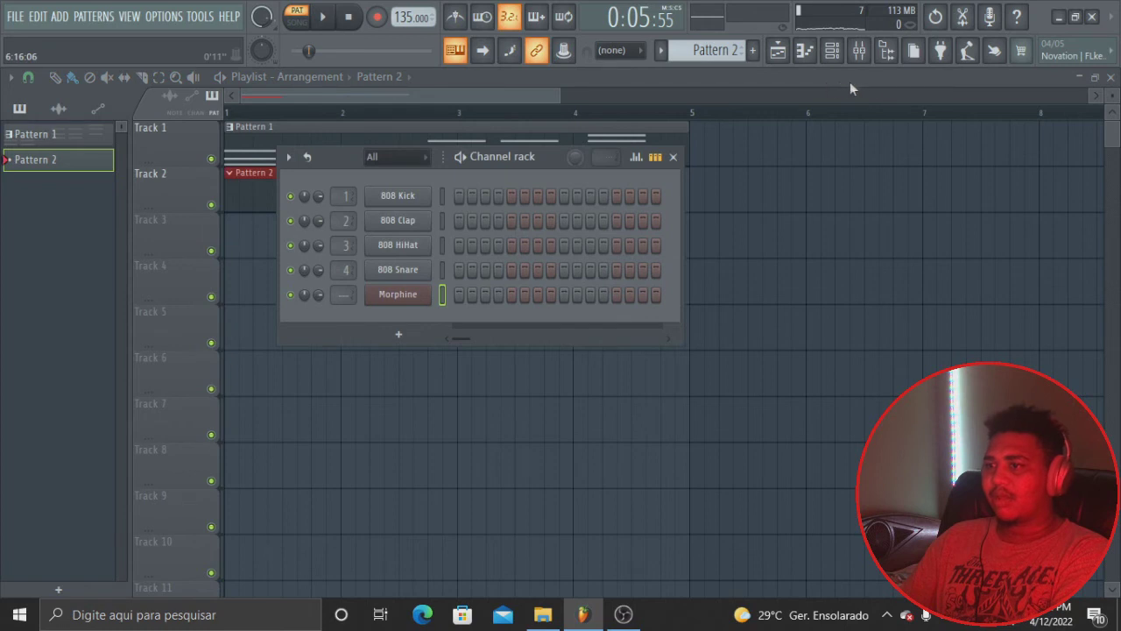
pyautogui.click(887, 50)
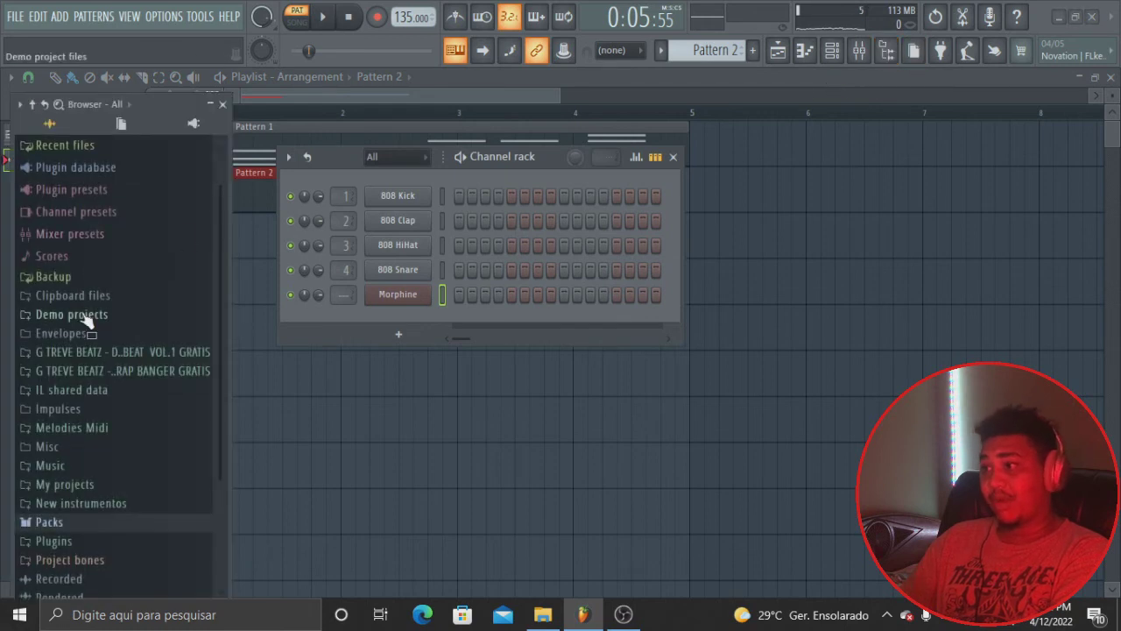
pyautogui.moveTo(160, 106); pyautogui.dragTo(159, 77)
pyautogui.scroll(-2, 130, 226)
pyautogui.click(101, 397)
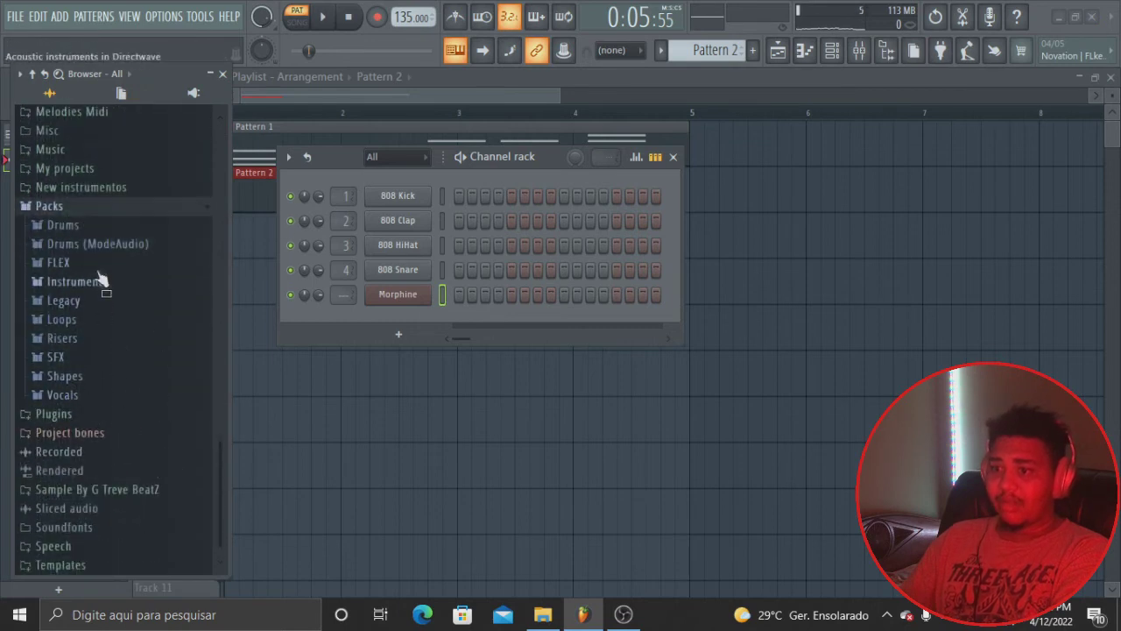
pyautogui.click(65, 224)
pyautogui.click(71, 281)
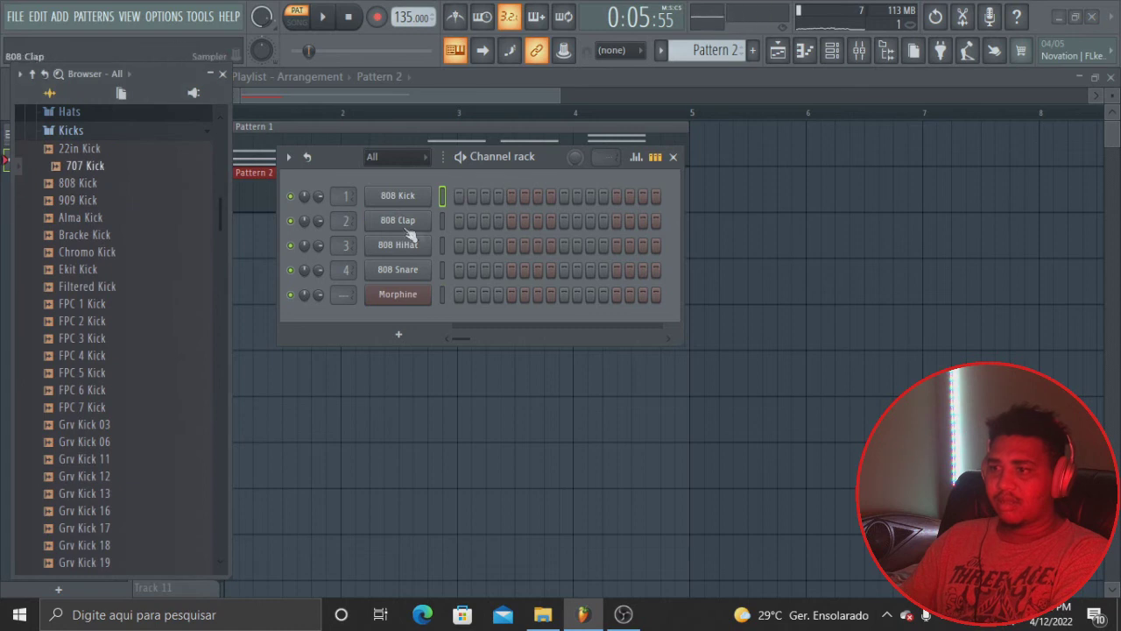
# - Switch playback to Song mode, open the 808 Kick in the Piano roll and collapse the Browser
pyautogui.click(441, 222)
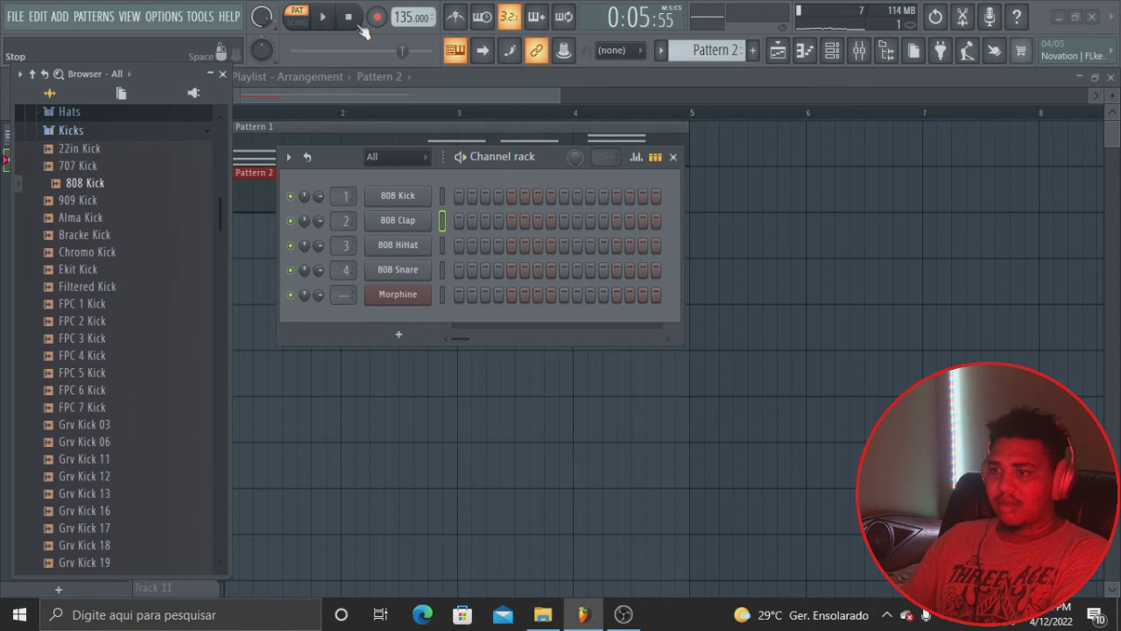
pyautogui.press('space')
pyautogui.rightClick(408, 219)
pyautogui.rightClick(409, 200)
pyautogui.click(458, 201)
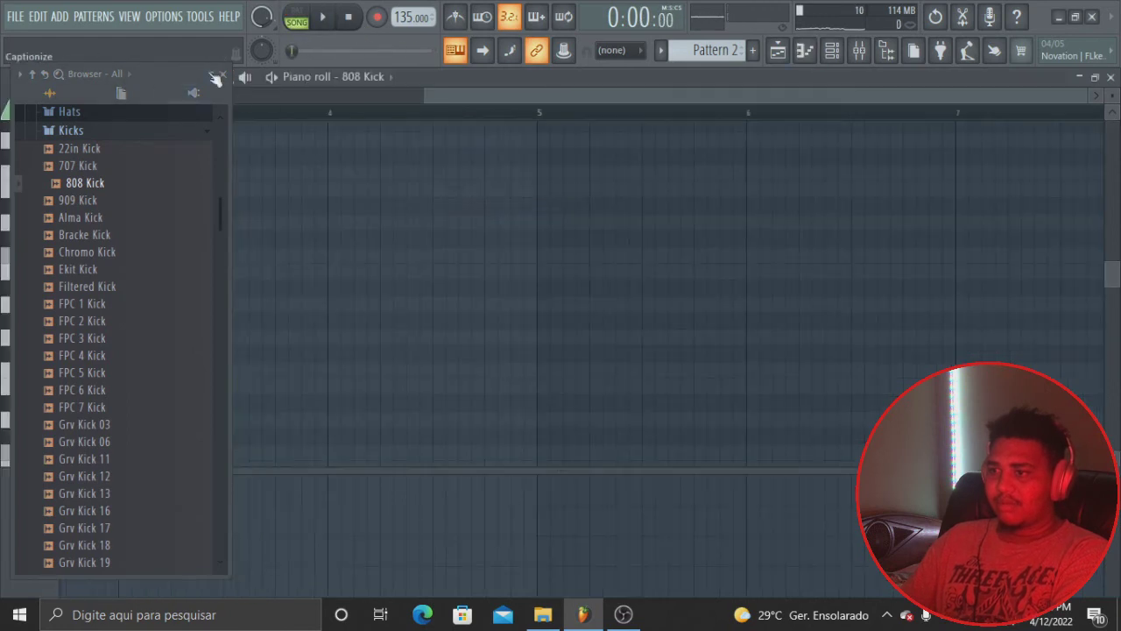
pyautogui.click(216, 77)
# - Place one-step C5 kick notes at steps 1 and 7 of bar 1 and play the song
pyautogui.hscroll(-4, 537, 143)
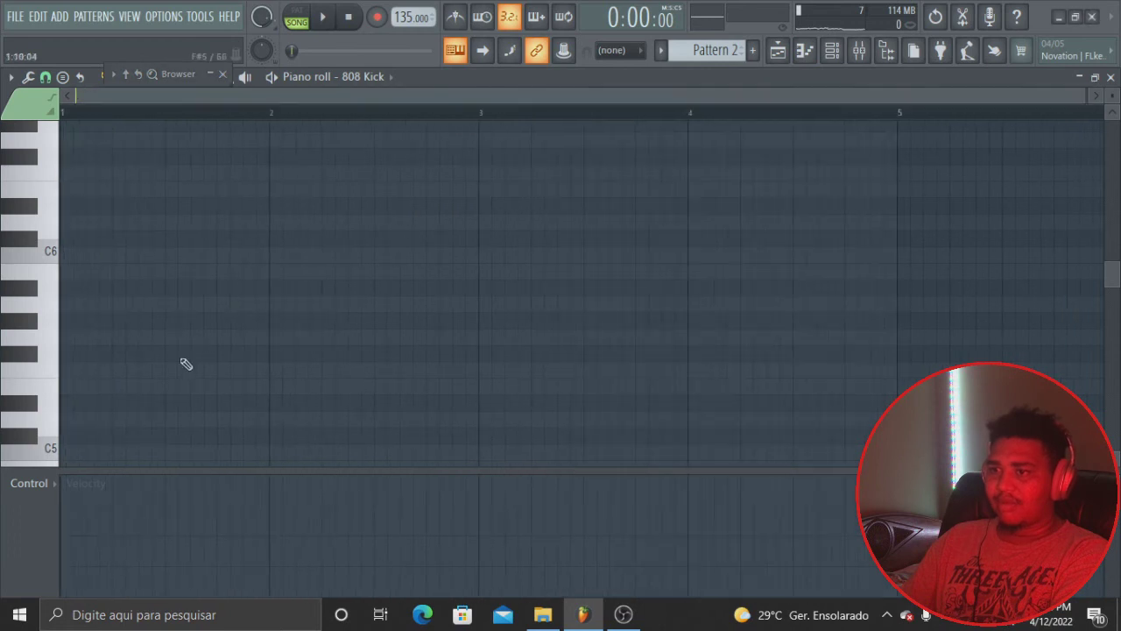
pyautogui.scroll(-3, 183, 363)
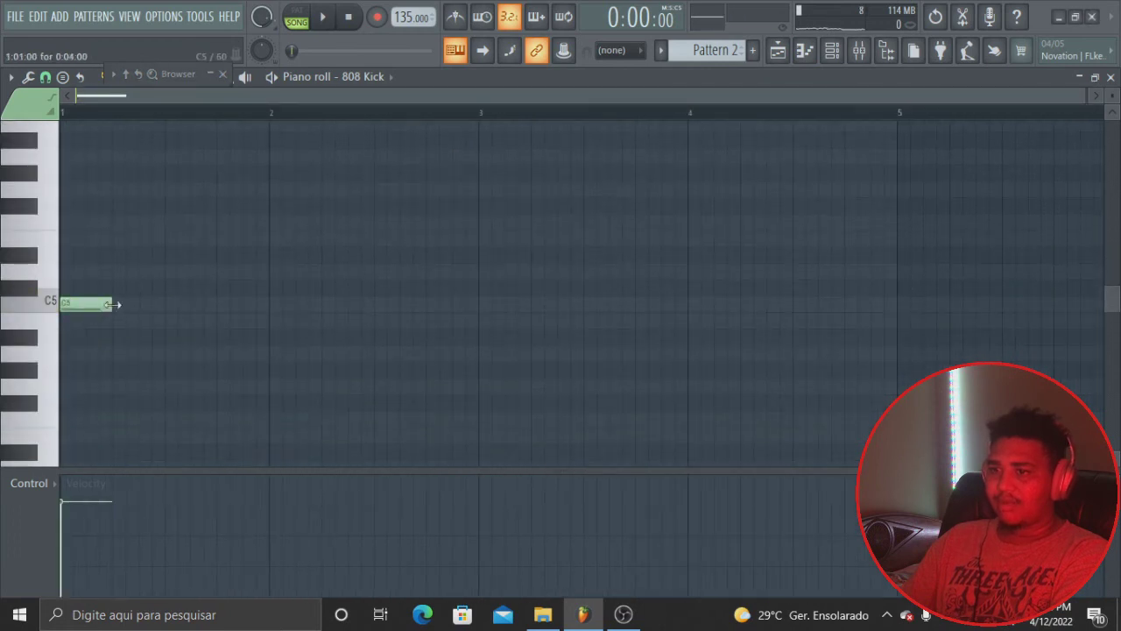
pyautogui.press('space')
pyautogui.click(142, 303)
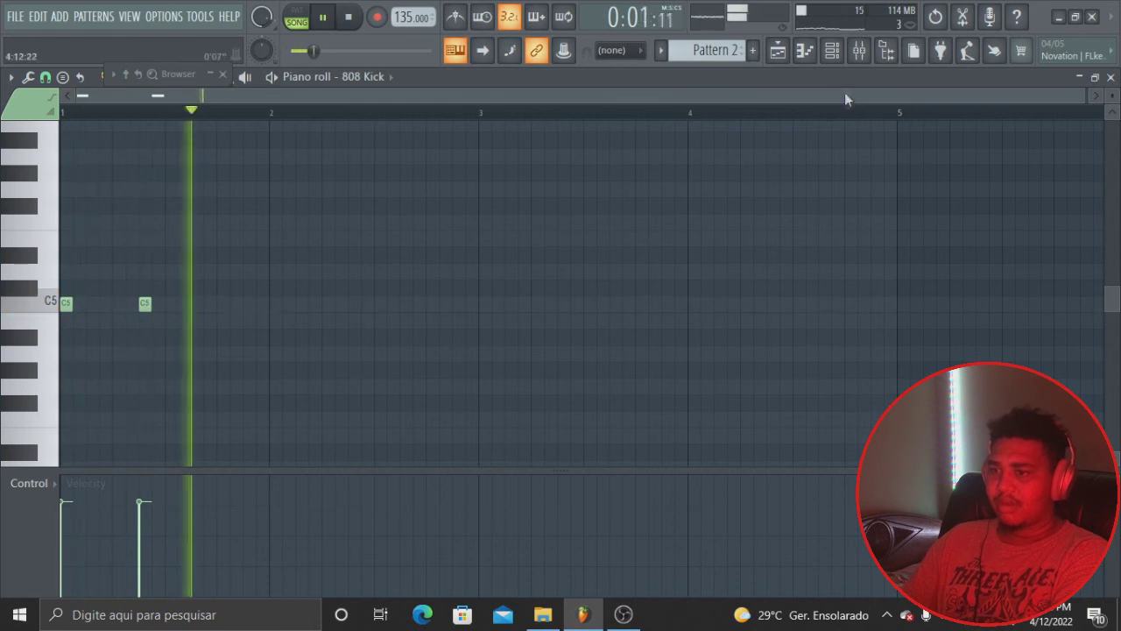
# - Open the 808 Clap in the Piano roll and place a one-step C5 note at step 9 of each of bars 1 to 4
pyautogui.click(832, 50)
pyautogui.rightClick(420, 220)
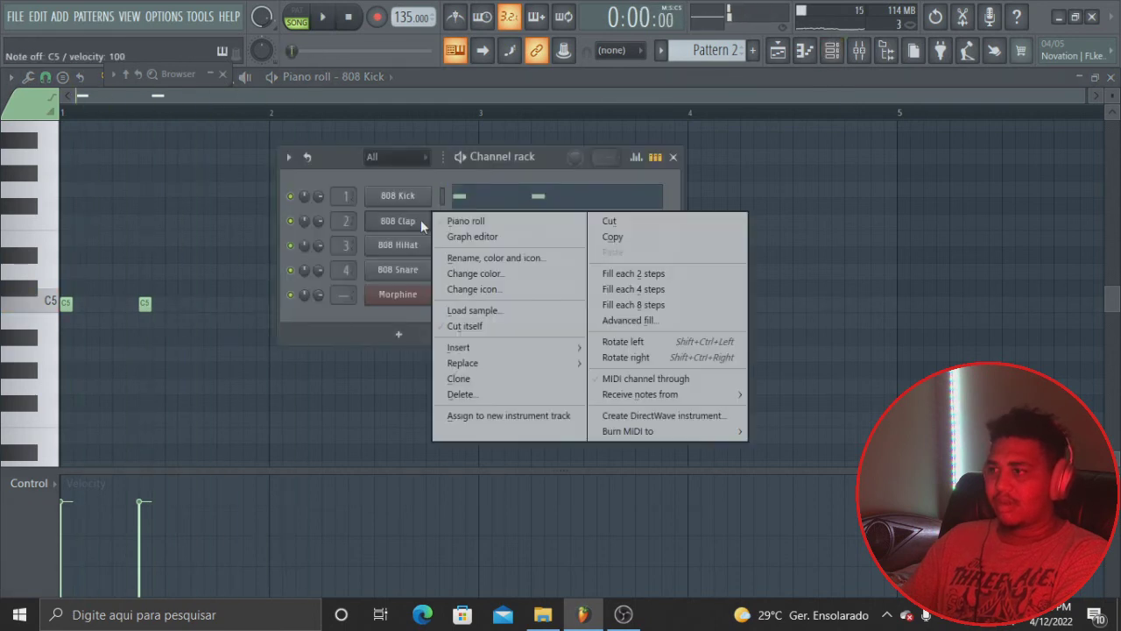
pyautogui.click(464, 222)
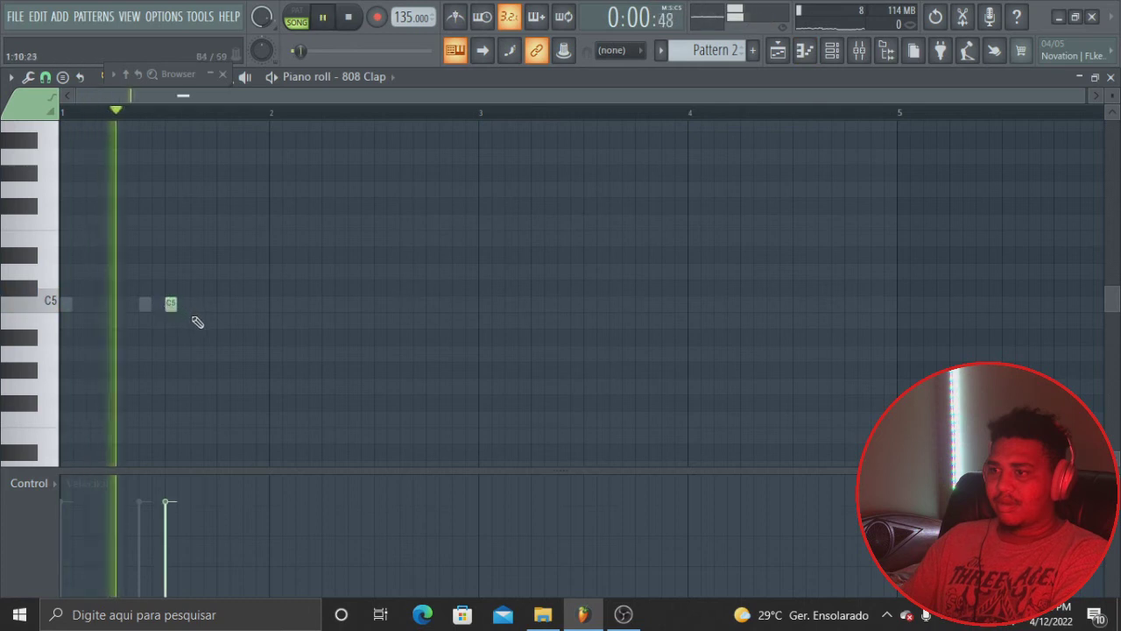
pyautogui.click(378, 305)
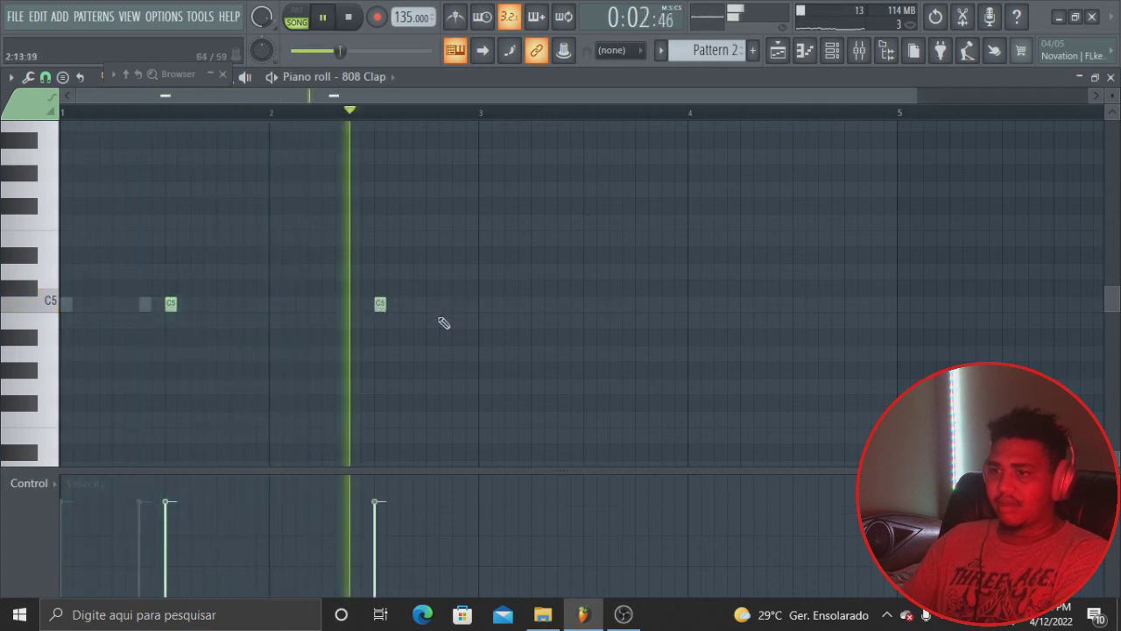
pyautogui.click(583, 304)
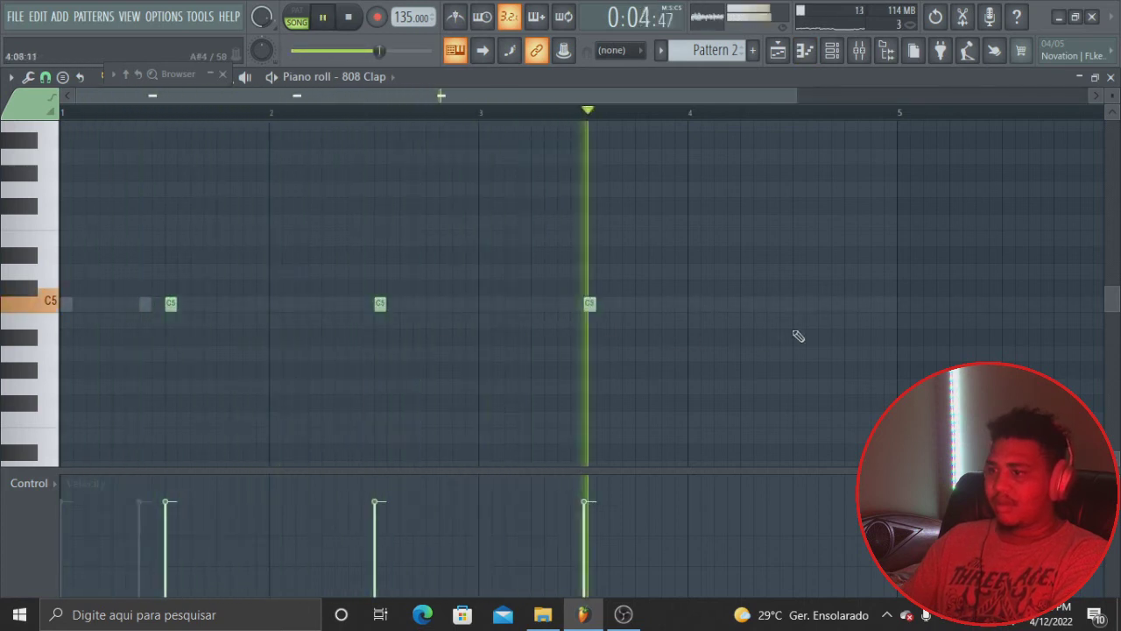
pyautogui.click(798, 304)
# - Return to the 808 Kick's Piano roll and add a one-step C5 note at step 13 of bar 1 during playback
pyautogui.click(833, 53)
pyautogui.press('space')
pyautogui.click(396, 221)
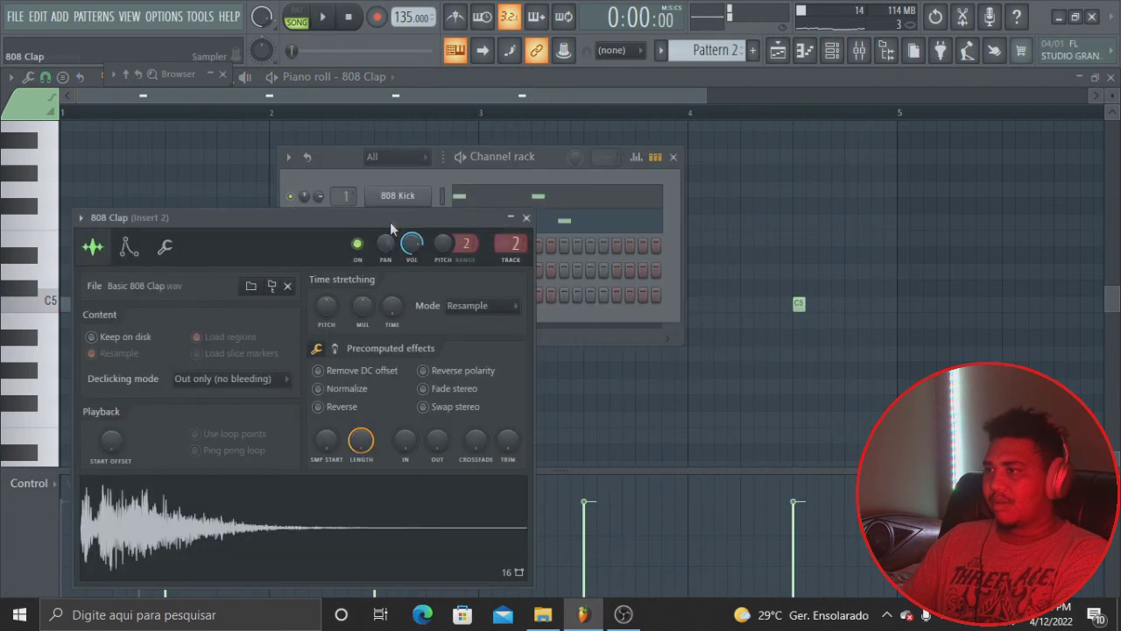
pyautogui.click(525, 217)
pyautogui.click(531, 198)
pyautogui.press('space')
pyautogui.click(219, 304)
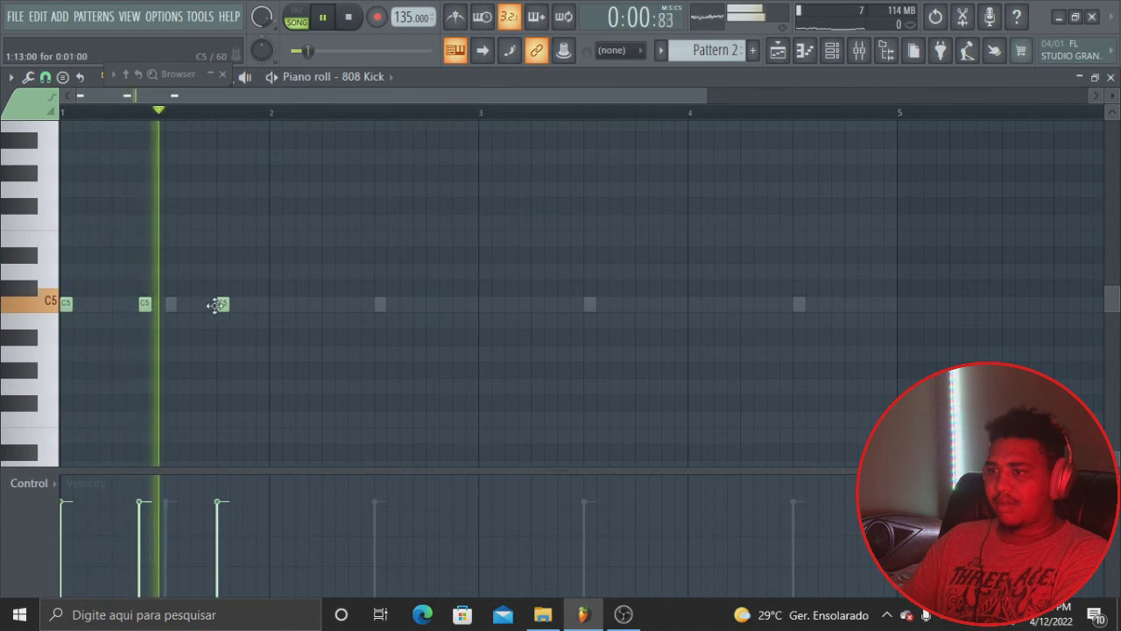
# - Add one-step C5 kick notes at steps 5, 3, 13 and 15 of bar 2 during playback
pyautogui.click(328, 304)
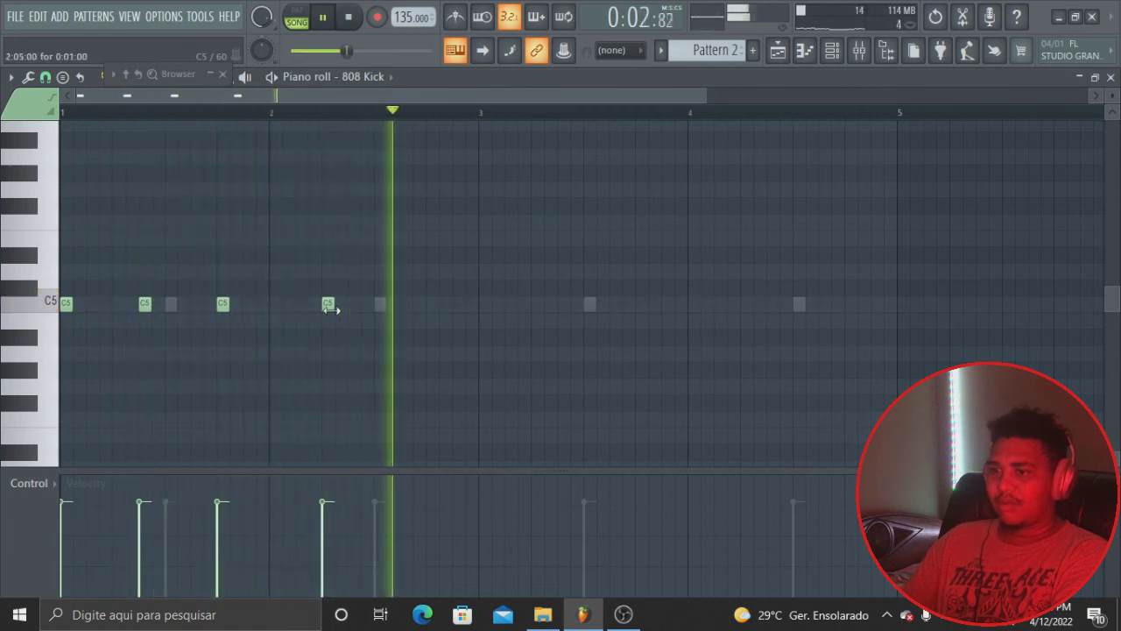
pyautogui.click(302, 304)
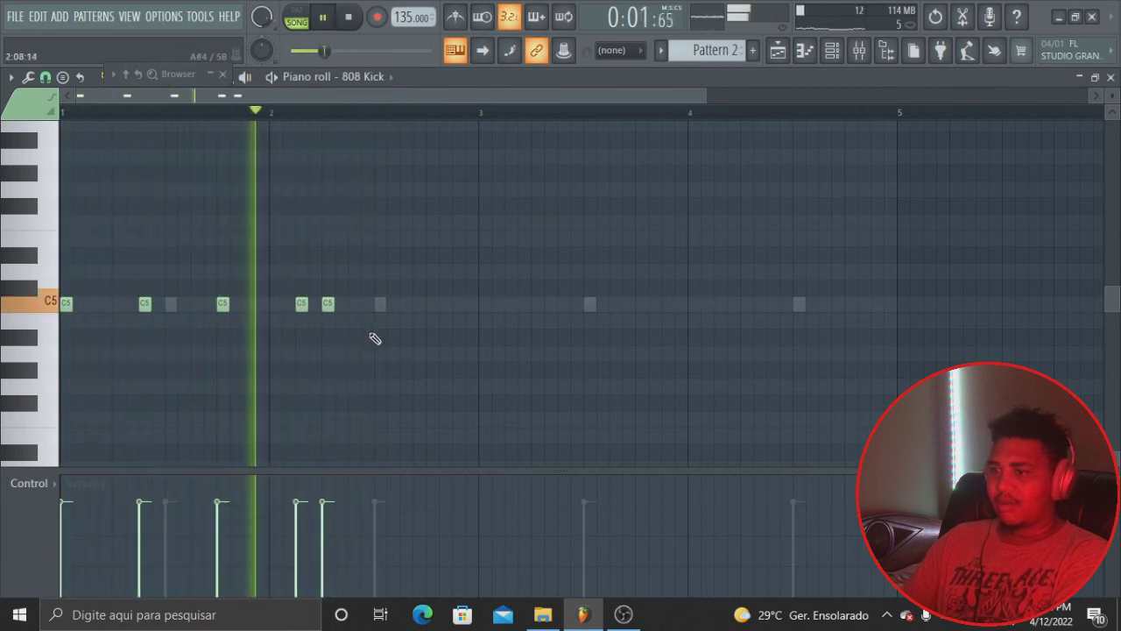
pyautogui.click(432, 304)
pyautogui.click(458, 304)
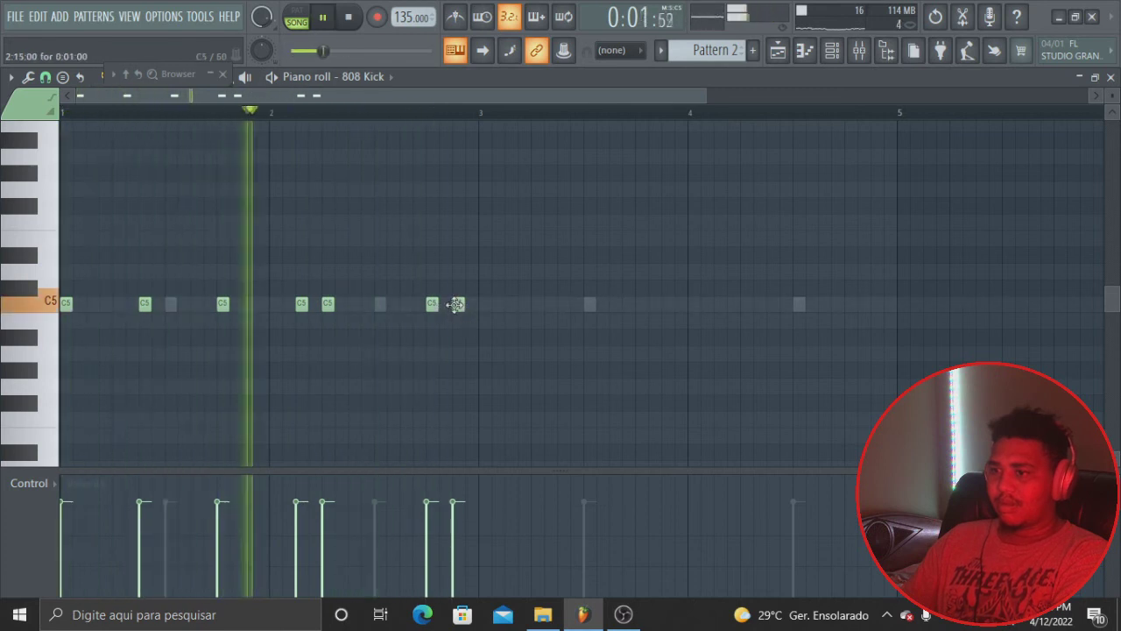
# - Add one-step C5 kick notes at steps 3 and 13 of bar 3 and step 1 of bar 4, and stop playback
pyautogui.click(509, 305)
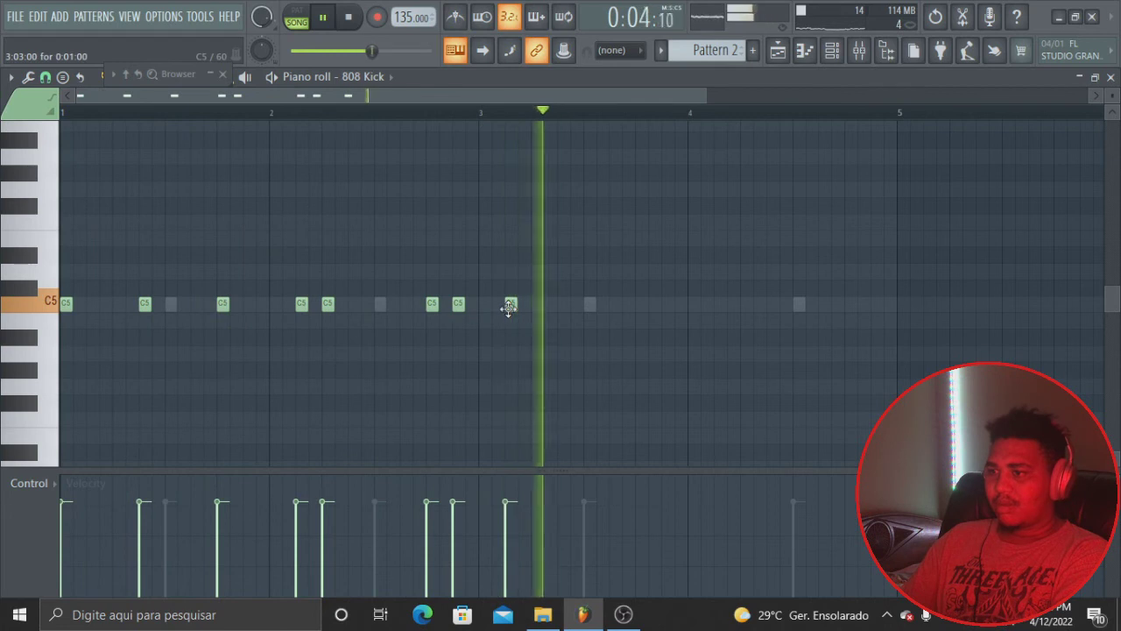
pyautogui.click(639, 304)
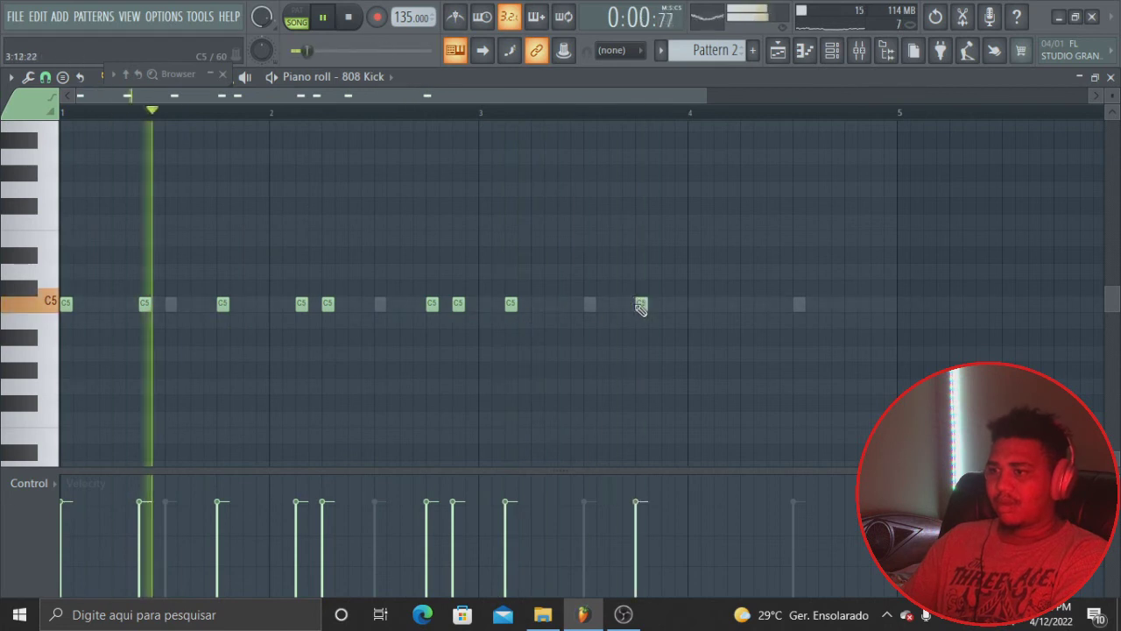
pyautogui.click(695, 305)
pyautogui.press('space')
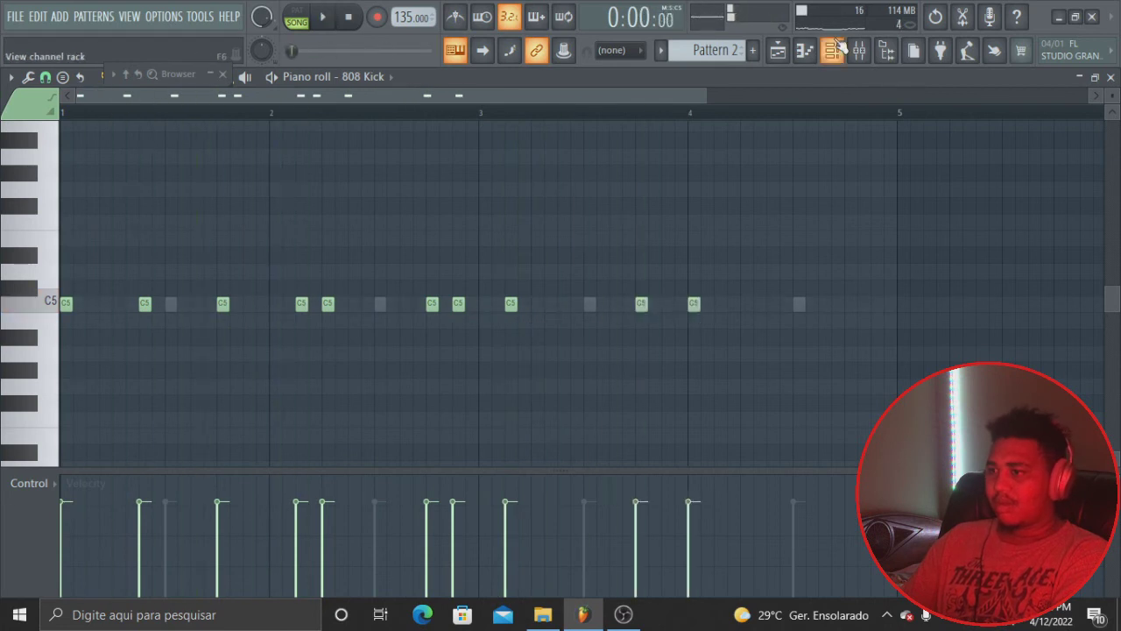
# - Change Morphine's preset to STR Elec Guitar NUC from the Strings bank and play the song
pyautogui.click(837, 49)
pyautogui.click(414, 297)
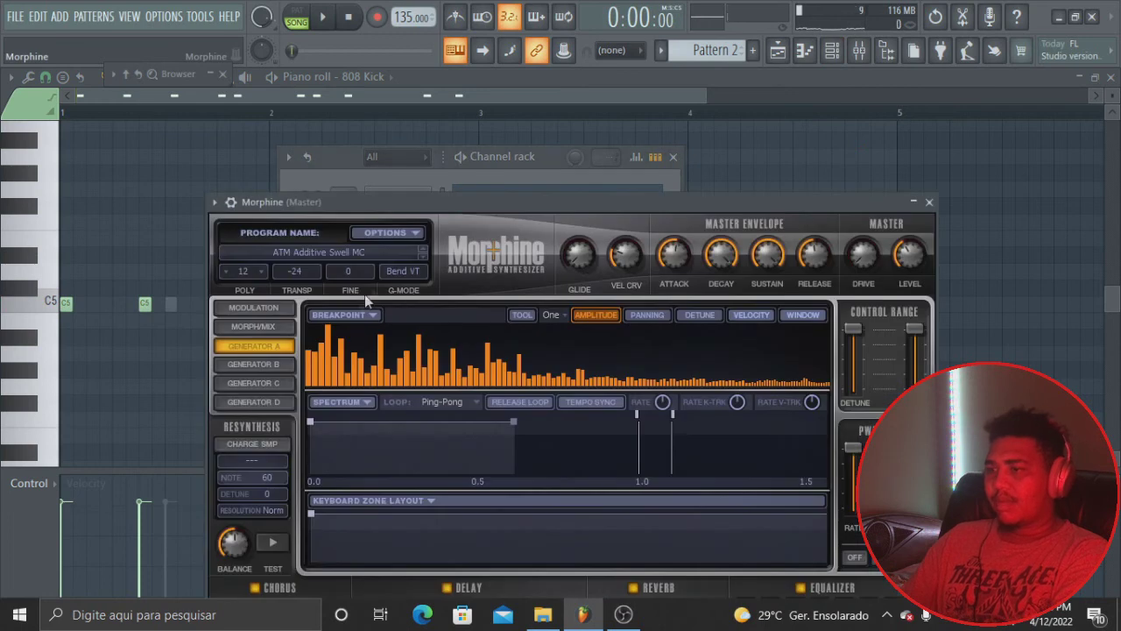
pyautogui.click(346, 253)
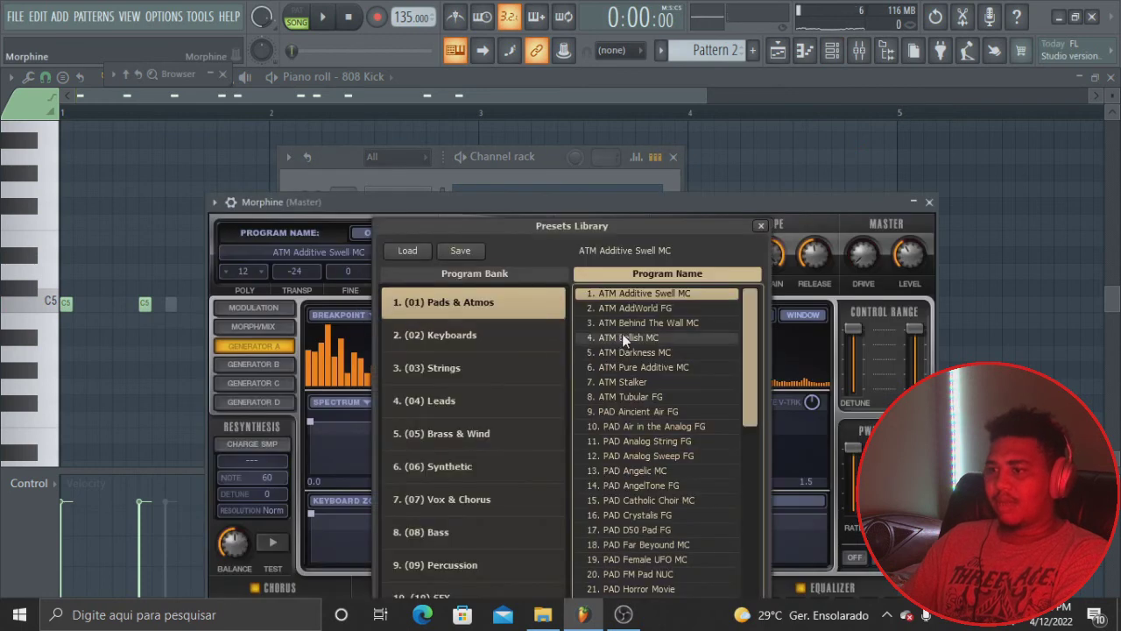
pyautogui.click(623, 338)
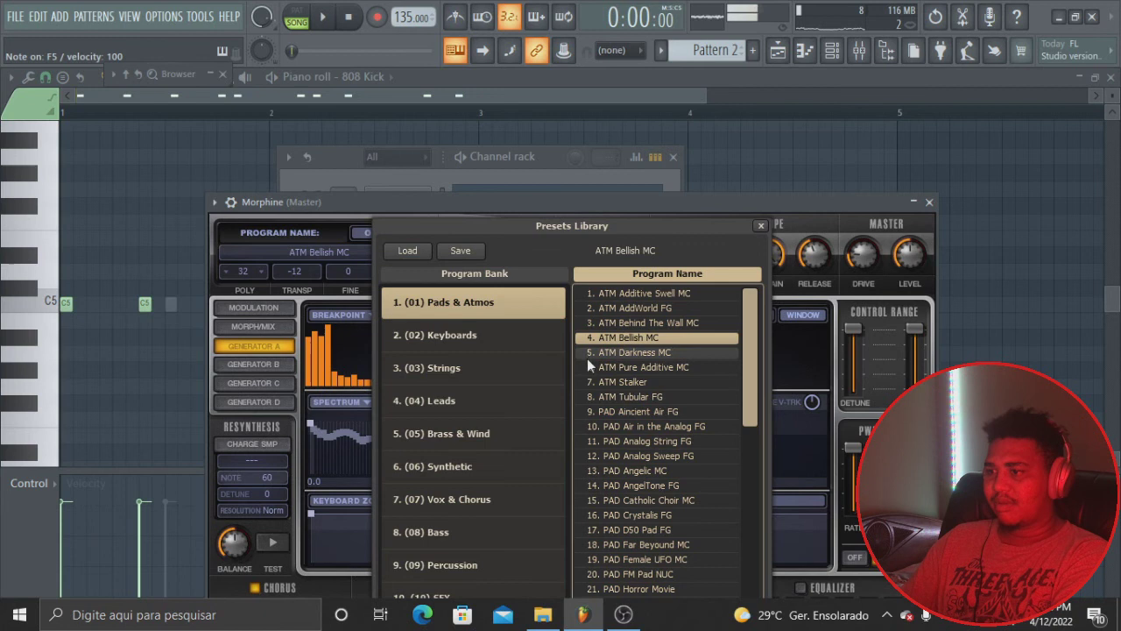
pyautogui.click(435, 368)
pyautogui.click(611, 366)
pyautogui.press('space')
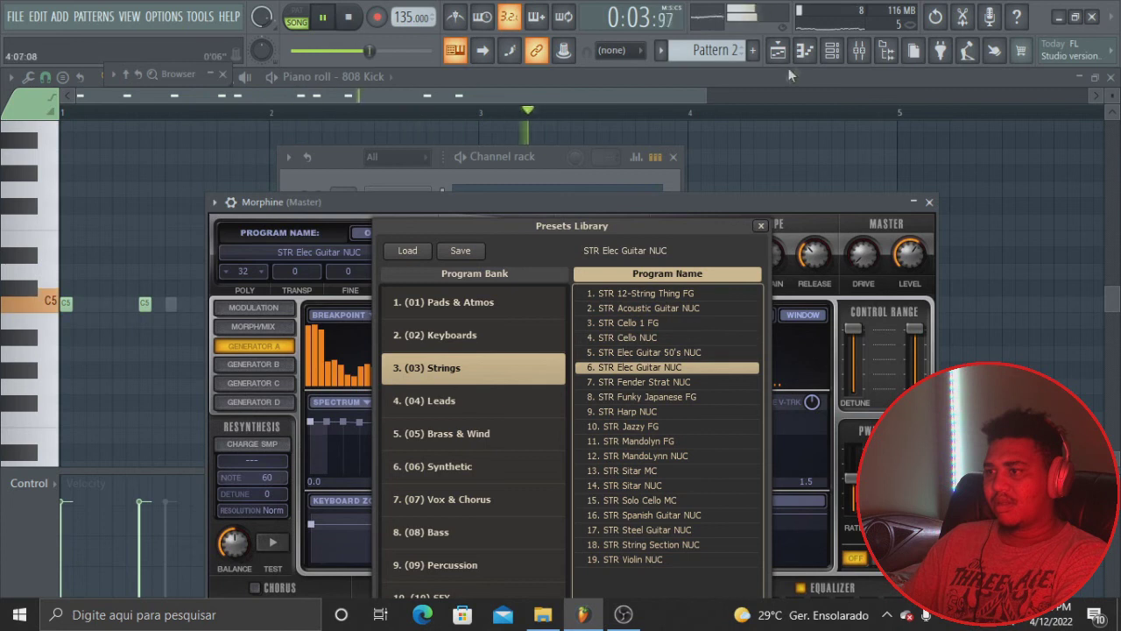
# - Switch to Pattern 1, open Morphine's chords in the Piano roll and stop playback
pyautogui.click(832, 50)
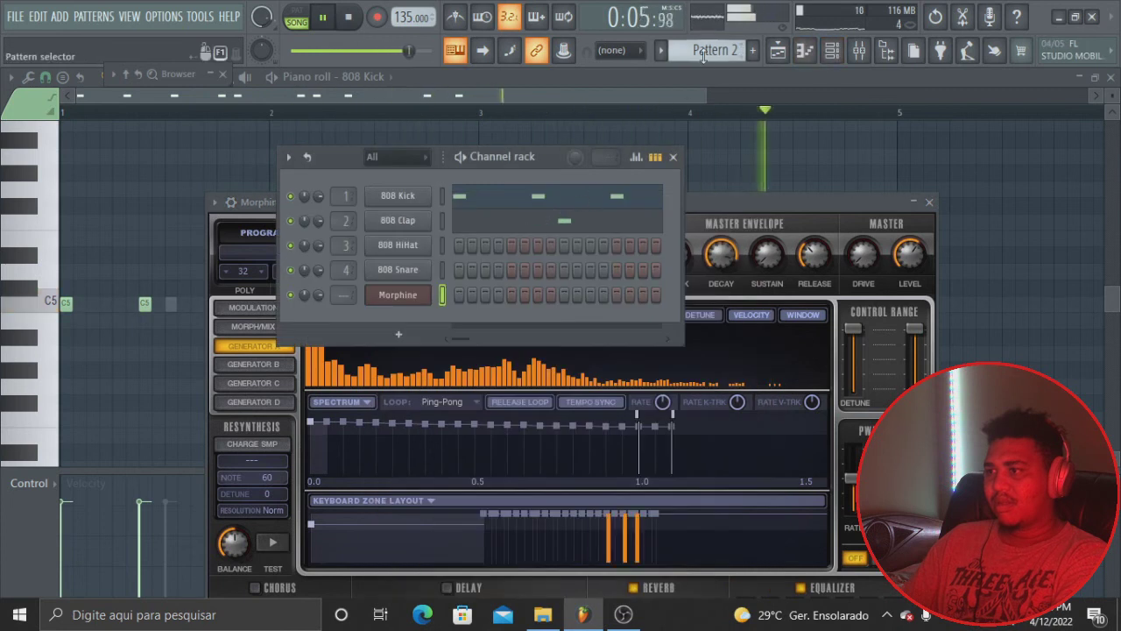
pyautogui.scroll(1, 703, 55)
pyautogui.click(554, 296)
pyautogui.scroll(3, 552, 285)
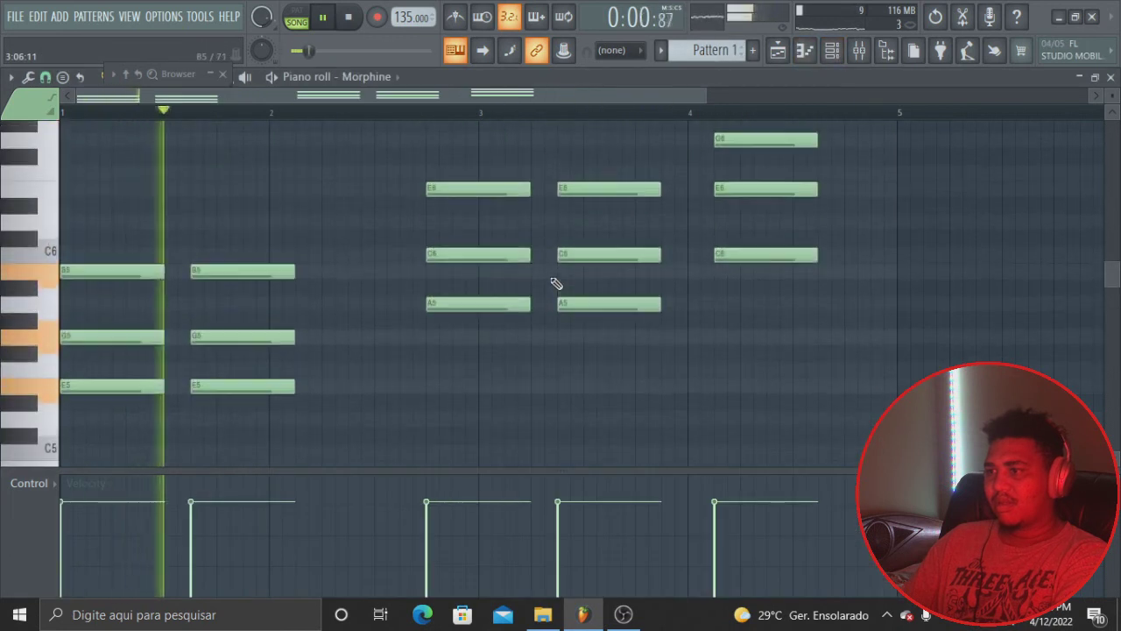
pyautogui.press('space')
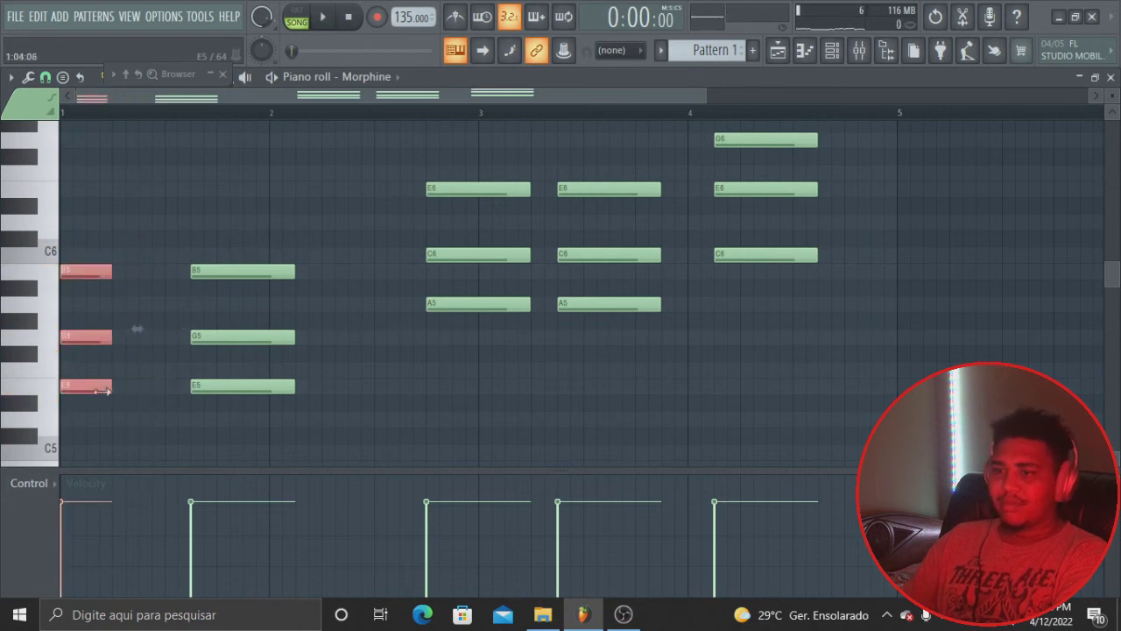
# - Shorten the first E5-G5-B5 chord in bar 1 to a length of two steps
pyautogui.click(113, 387)
pyautogui.press('space')
pyautogui.press('space')
pyautogui.rightClick(114, 386)
pyautogui.moveTo(88, 238); pyautogui.dragTo(87, 525)
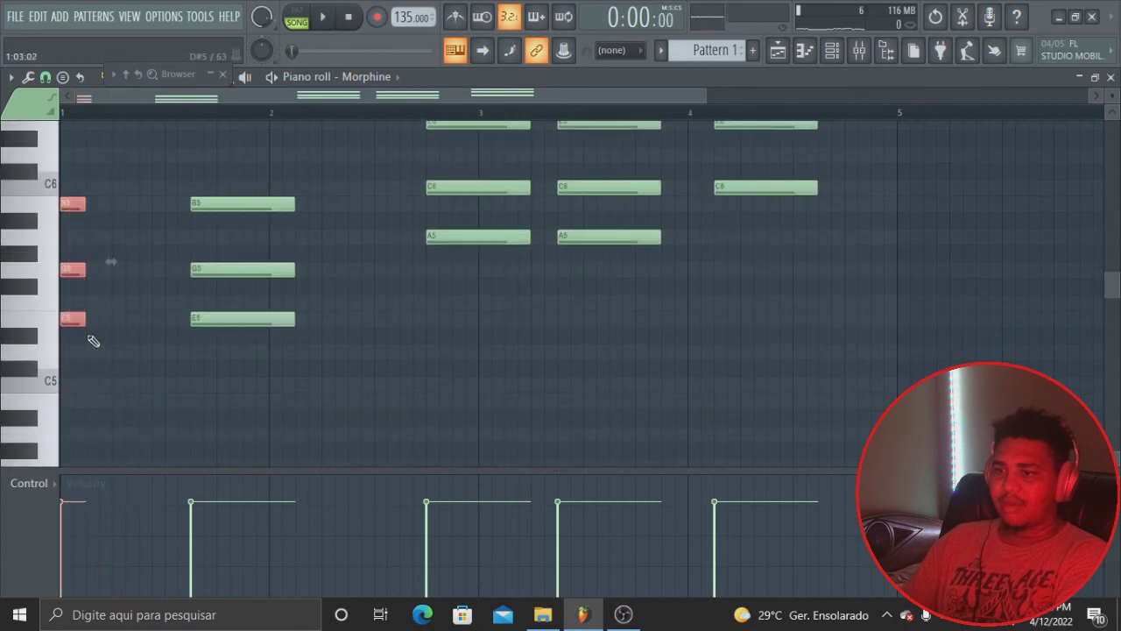
# - Delete the long E5-G5-B5 chord at step 11 of bar 1 and place a copy of the short chord at step 5
pyautogui.rightClick(242, 204)
pyautogui.rightClick(237, 269)
pyautogui.rightClick(232, 319)
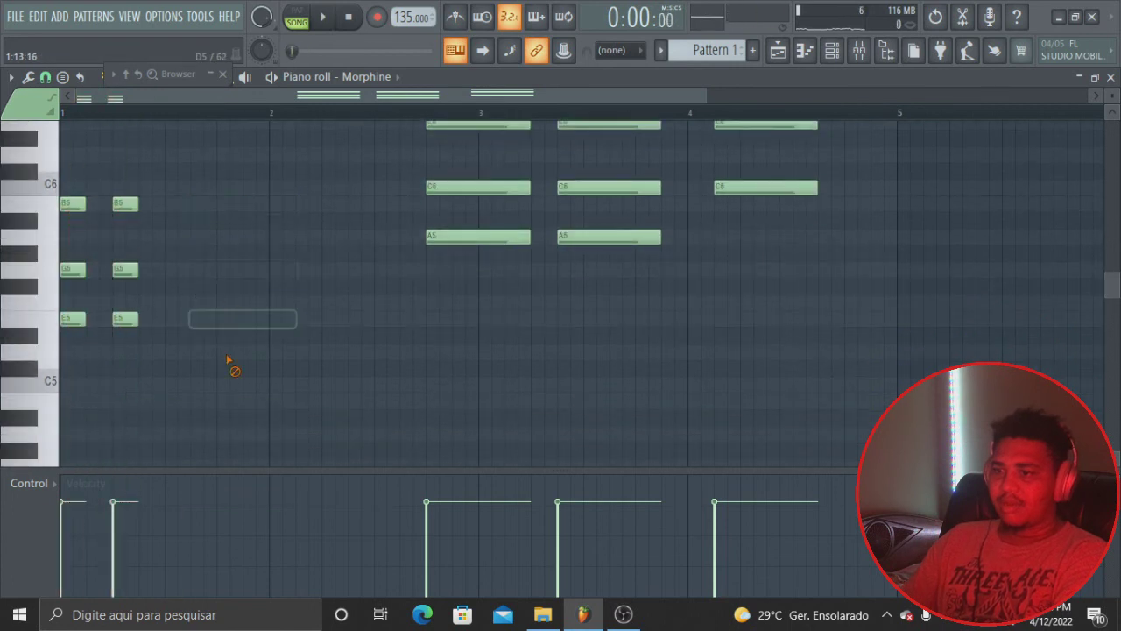
# - Repeat the short E5-G5-B5 chord every four steps up to step 9 of bar 2
pyautogui.moveTo(130, 179); pyautogui.dragTo(87, 364)
pyautogui.moveTo(76, 321)
pyautogui.mouseDown()
pyautogui.moveTo(293, 321)
pyautogui.moveTo(281, 319)
pyautogui.mouseUp()
pyautogui.press('space')
pyautogui.moveTo(347, 177); pyautogui.dragTo(341, 338)
pyautogui.press('space')
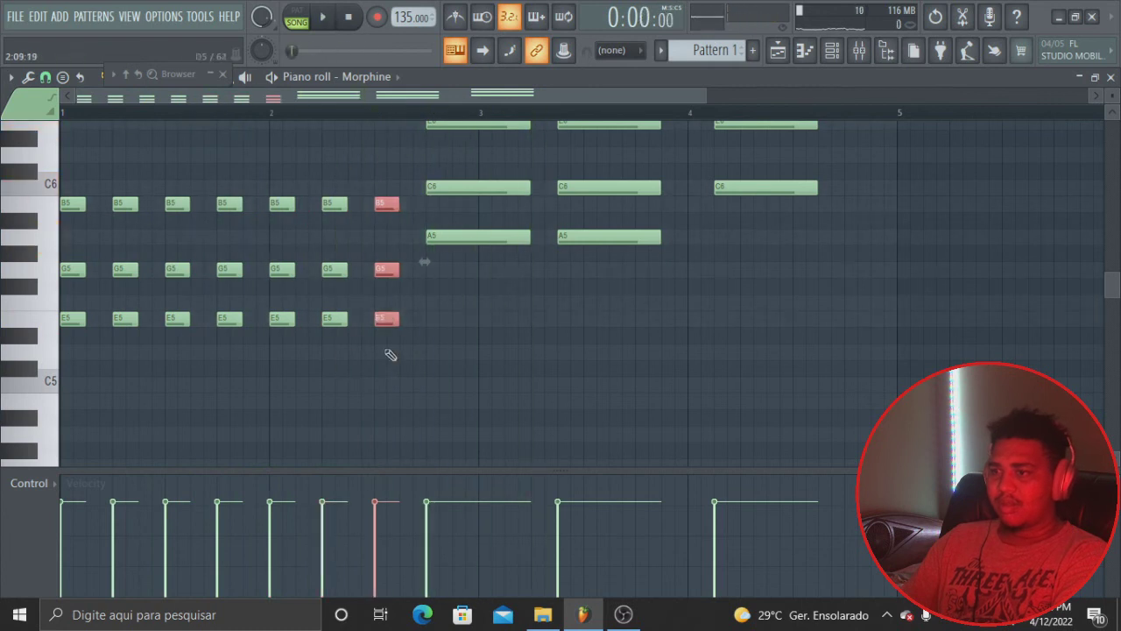
# - Delete the long A5-C6-E6 chord in bar 3 and repeat the shortened two-step version every four steps from bar 2 step 13 to bar 3 step 13
pyautogui.scroll(3, 396, 361)
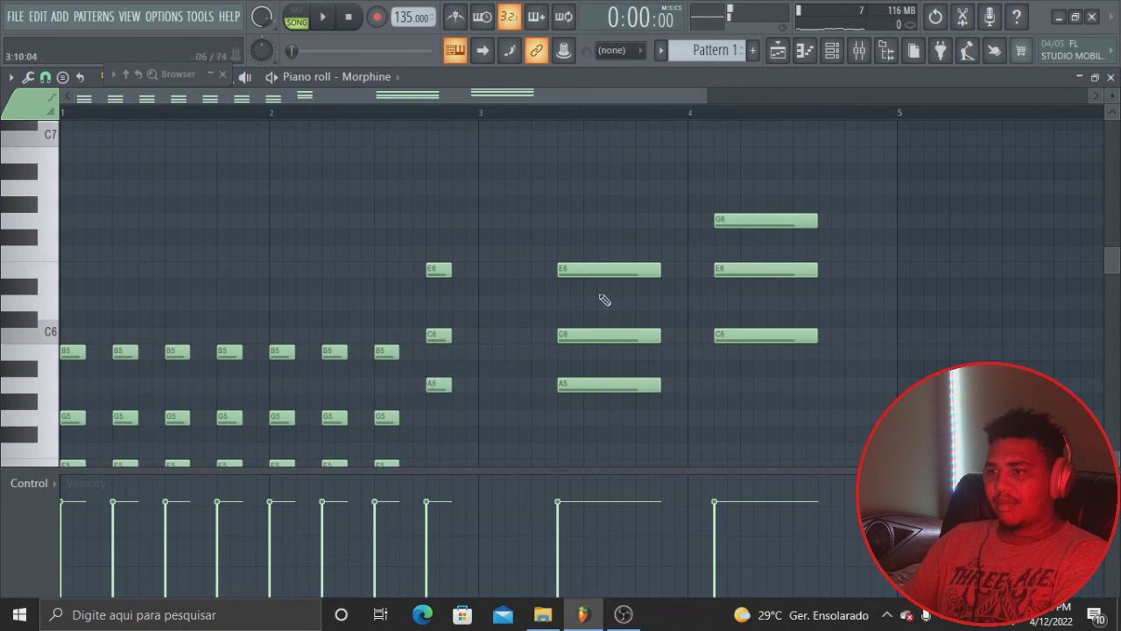
pyautogui.rightClick(604, 269)
pyautogui.rightClick(604, 334)
pyautogui.rightClick(604, 383)
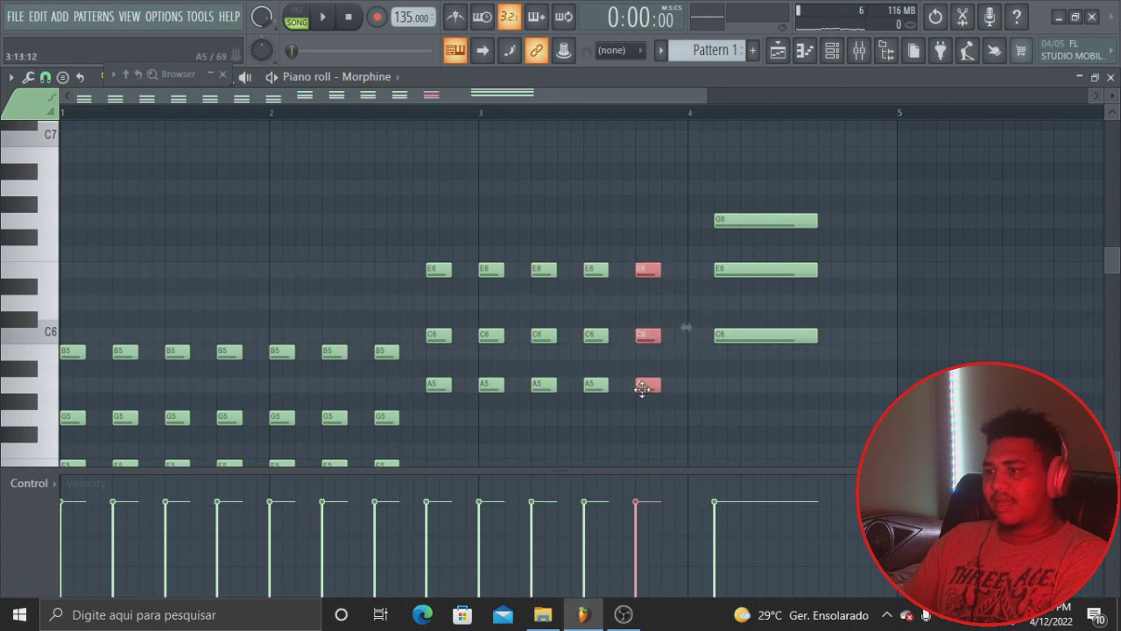
# - Shorten the C6-E6-G6 chord to two steps, repeat it every four steps across bar 4 and play the song
pyautogui.click(701, 223)
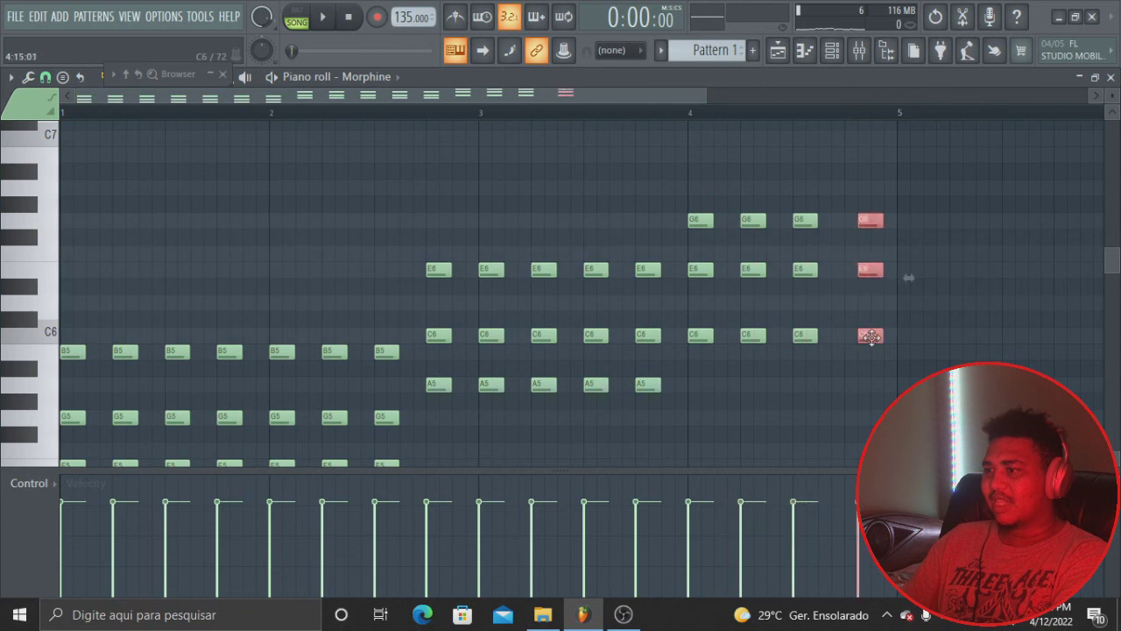
pyautogui.press('space')
pyautogui.scroll(-3, 780, 280)
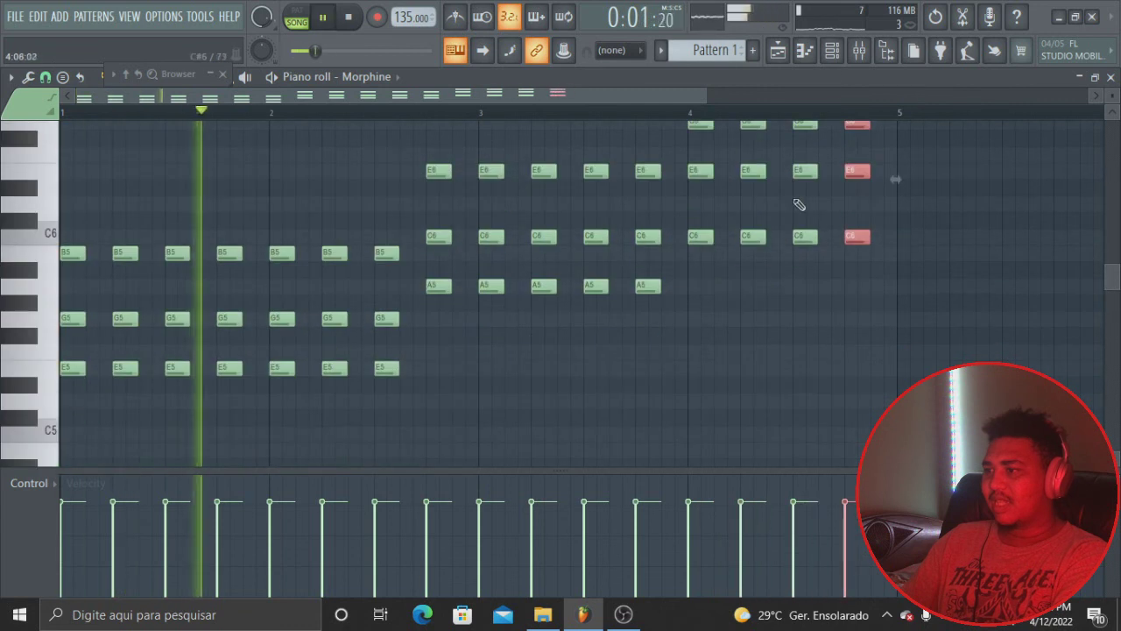
# - Open Pattern 2 from the Playlist and review the 808 Kick notes during playback
pyautogui.click(784, 60)
pyautogui.doubleClick(576, 192)
pyautogui.moveTo(667, 99); pyautogui.dragTo(881, 113)
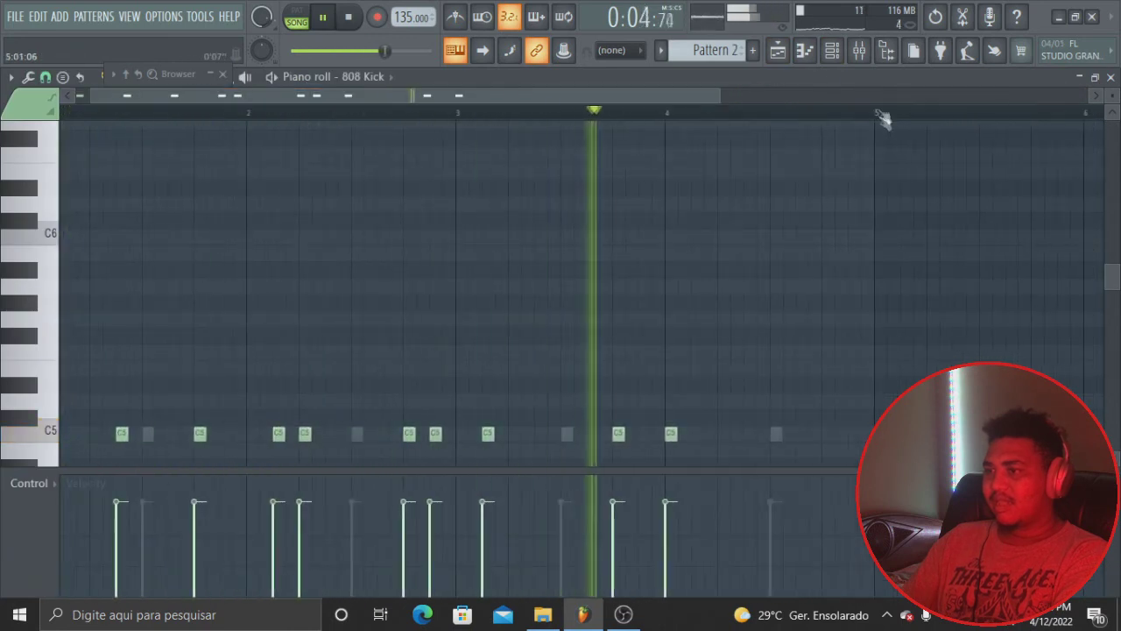
pyautogui.click(832, 51)
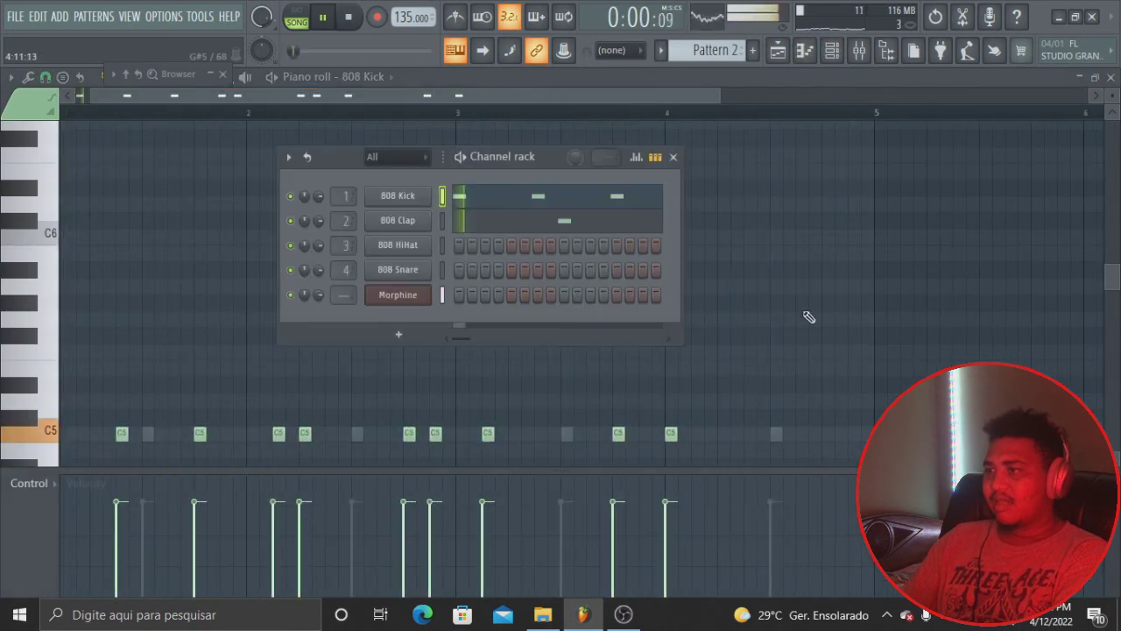
pyautogui.click(833, 50)
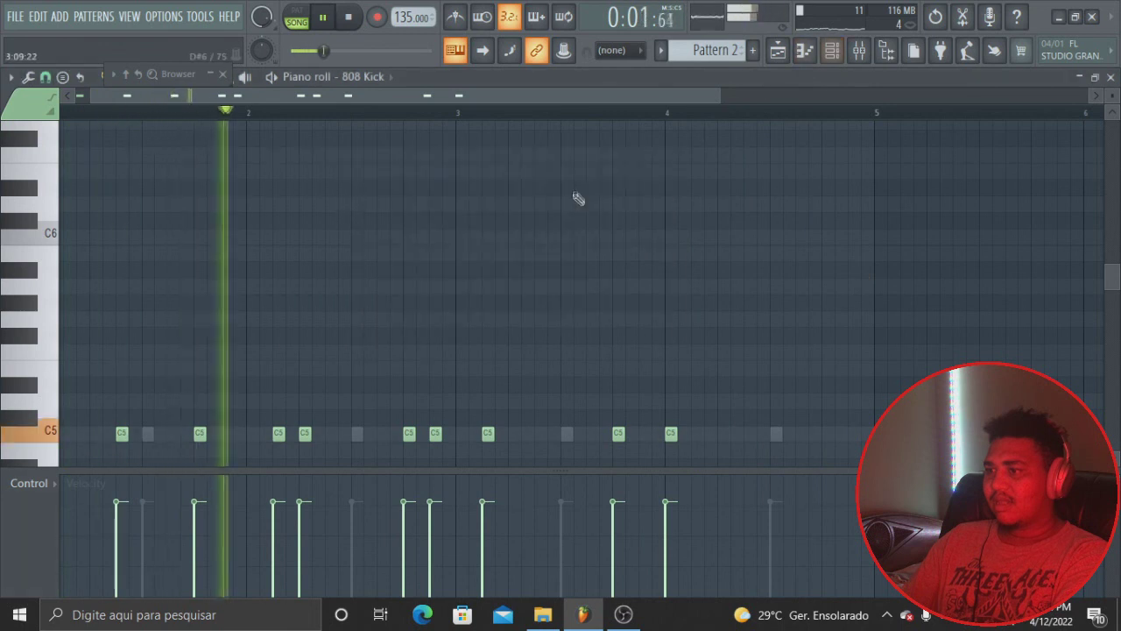
# - Return to Morphine's Piano roll, replace the chord at bar 2 step 13 with E5-G5-B5, and play the song in the Playlist
pyautogui.click(804, 50)
pyautogui.doubleClick(576, 143)
pyautogui.press('space')
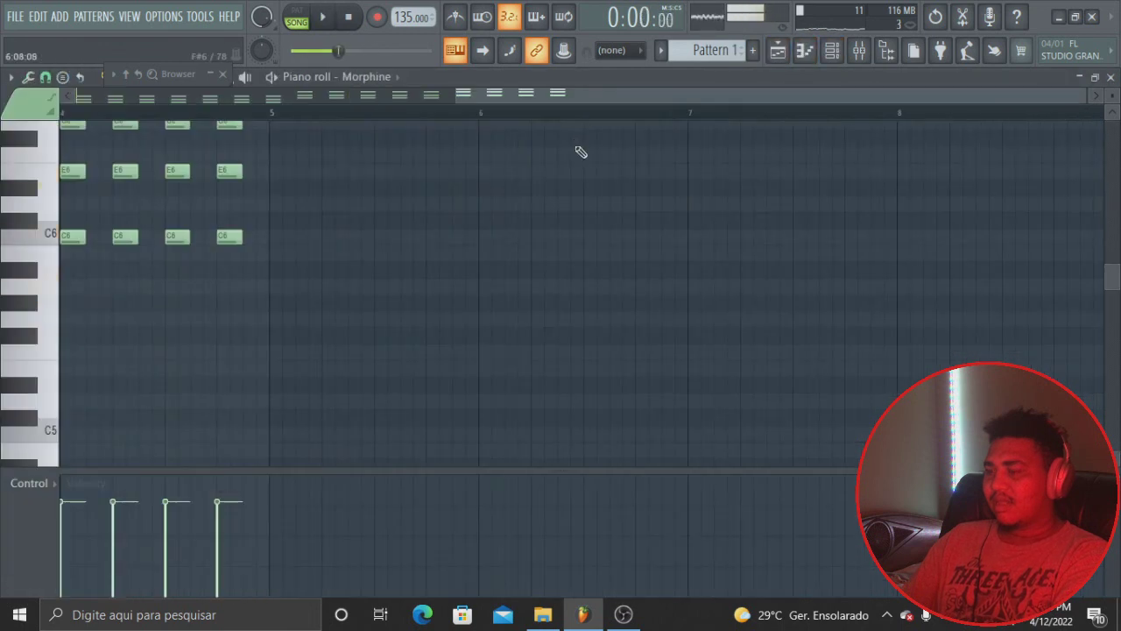
pyautogui.moveTo(587, 98); pyautogui.dragTo(255, 131)
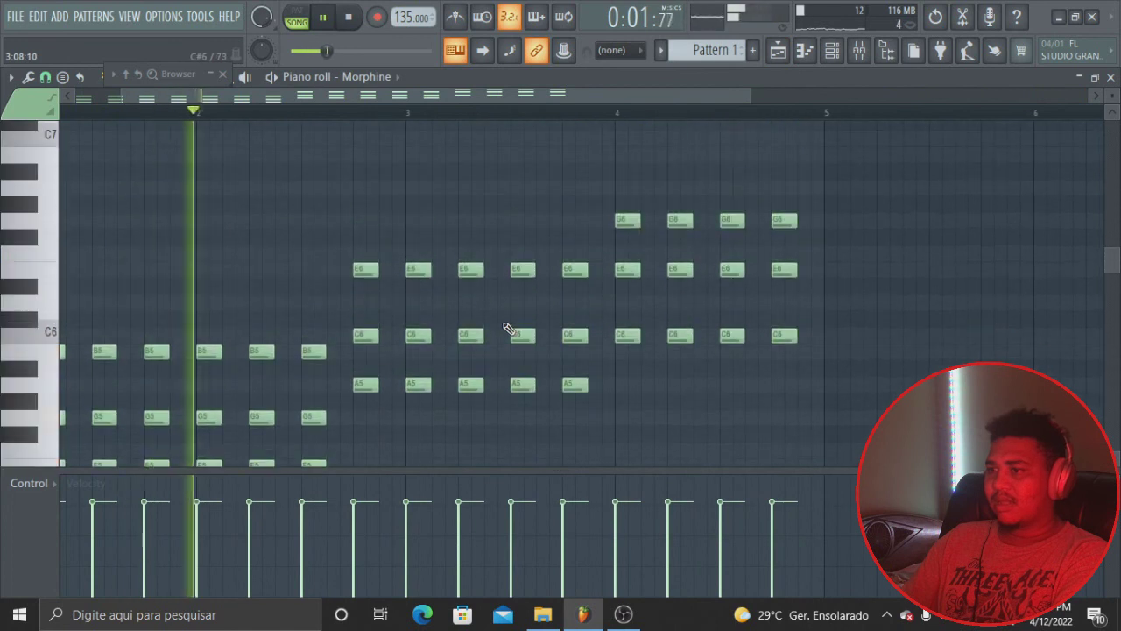
pyautogui.press('space')
pyautogui.scroll(-1, 472, 306)
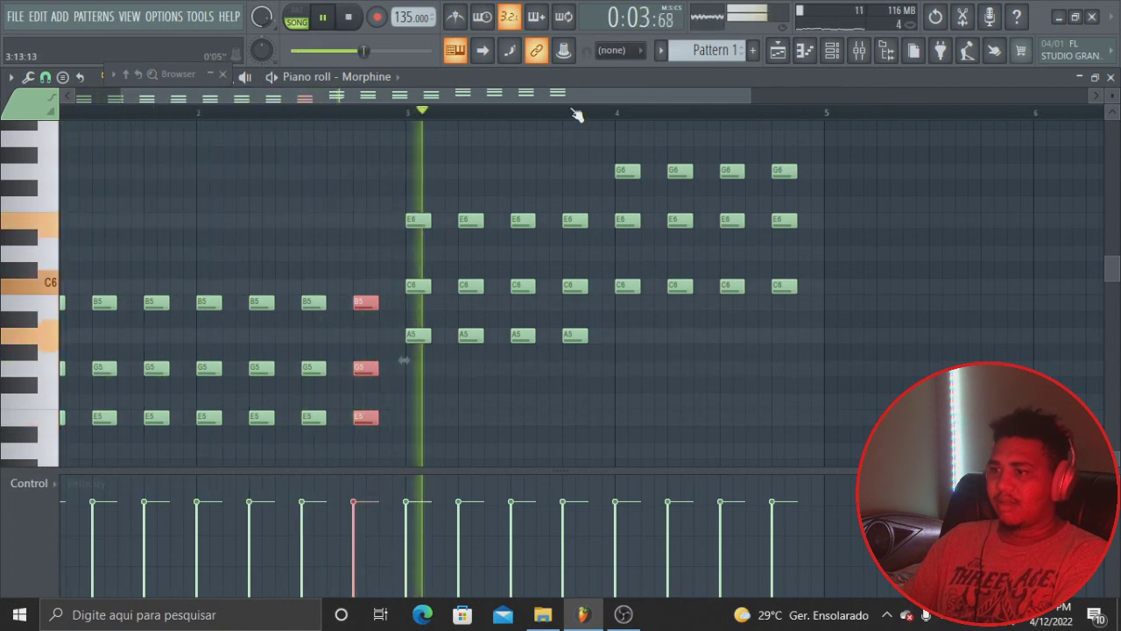
pyautogui.click(777, 52)
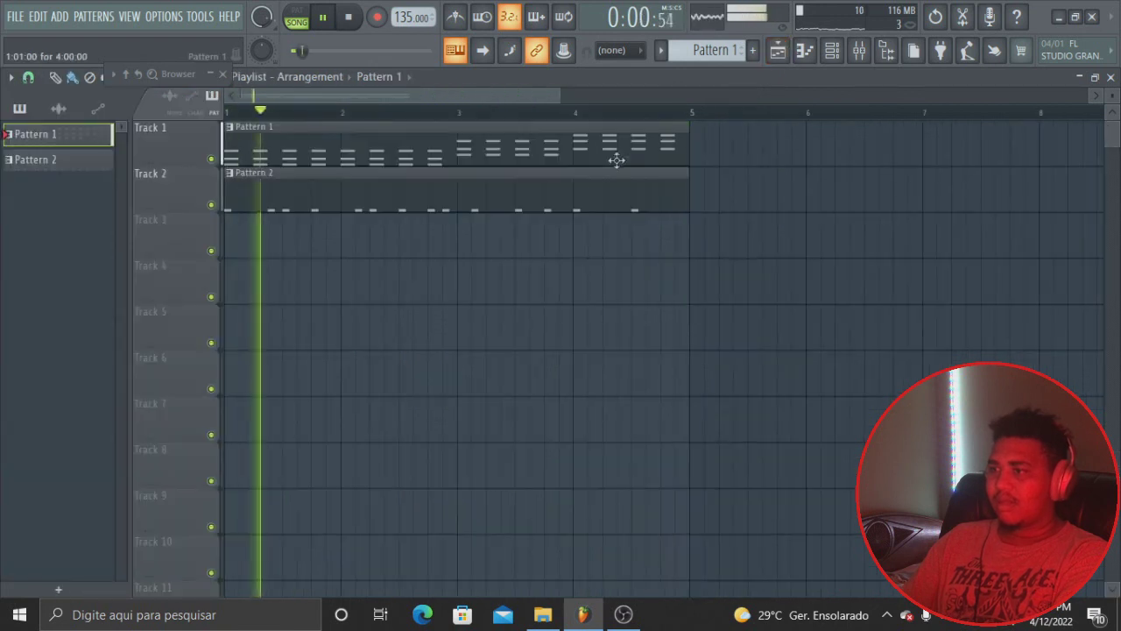